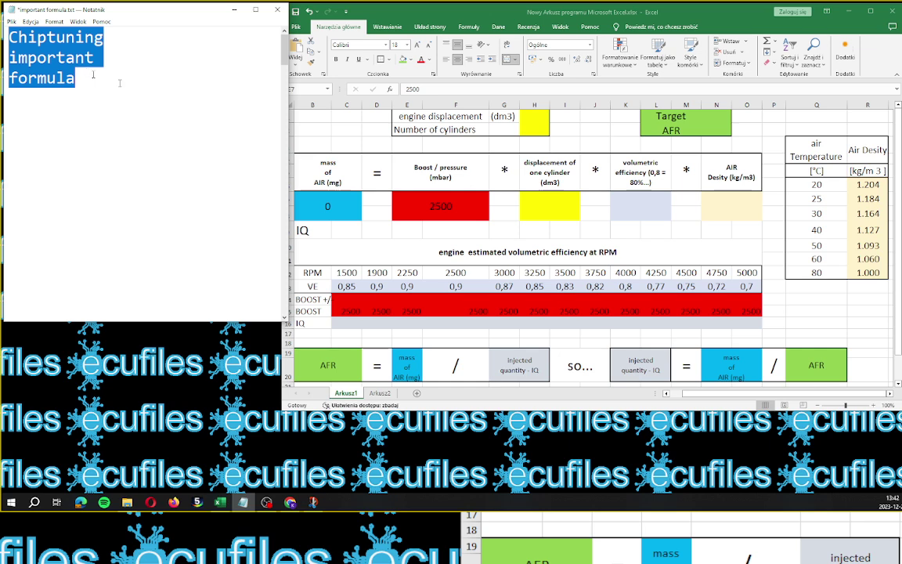
- Read notes 2 to 4 on the 1.9 TDI ASZ remap and compare the air mass formula with the worksheet's formula row
{"action": "left_click_drag", "start_coordinate": [285, 50], "coordinate": [285, 81]}
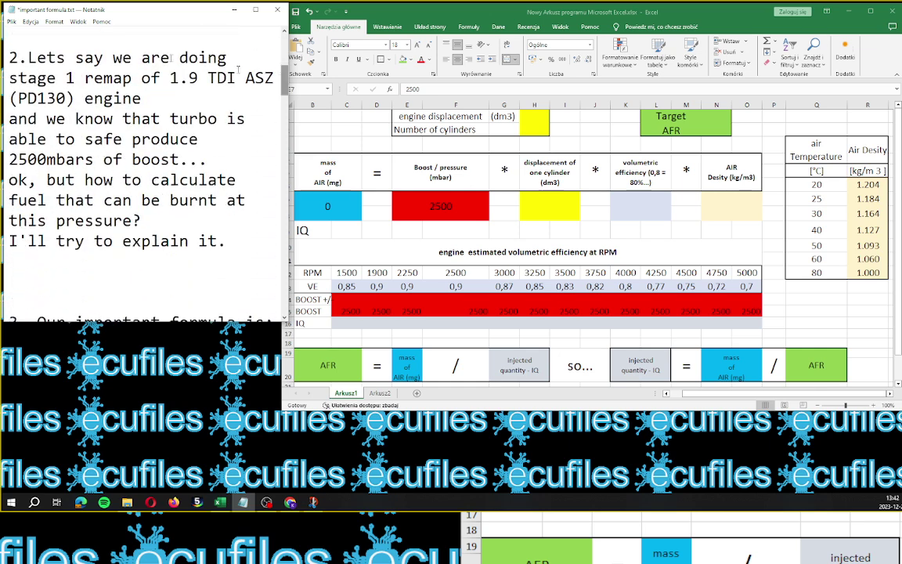
{"action": "left_click_drag", "start_coordinate": [8, 57], "coordinate": [256, 241]}
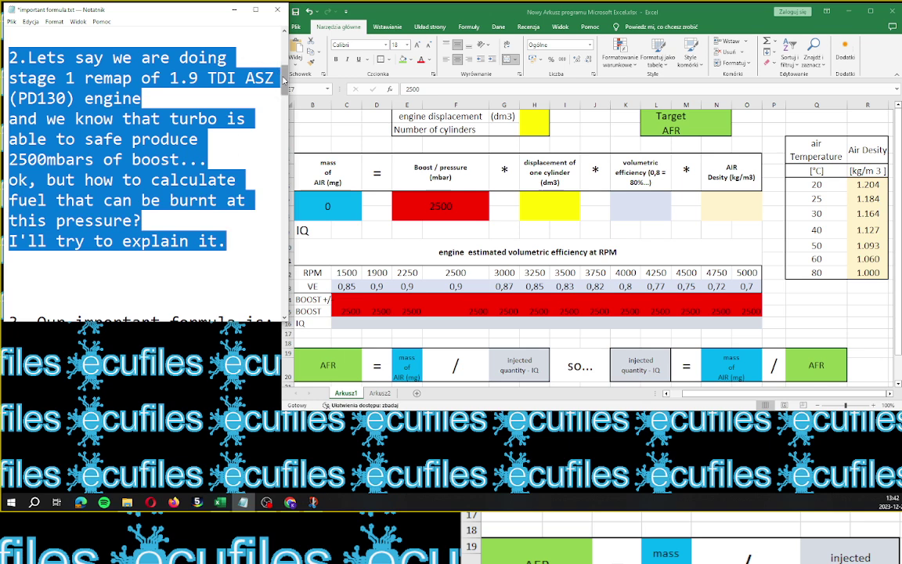
{"action": "left_click_drag", "start_coordinate": [284, 81], "coordinate": [282, 102]}
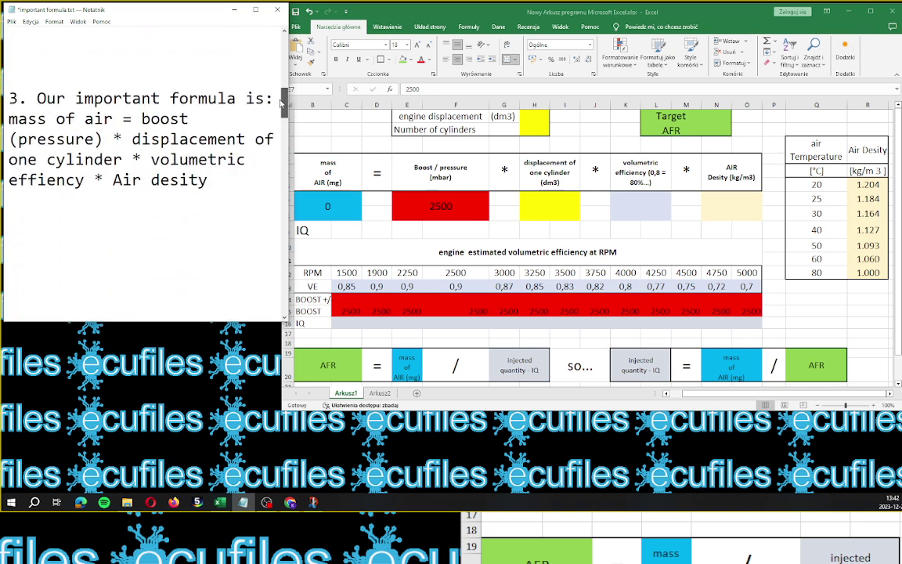
{"action": "left_click_drag", "start_coordinate": [8, 92], "coordinate": [270, 171]}
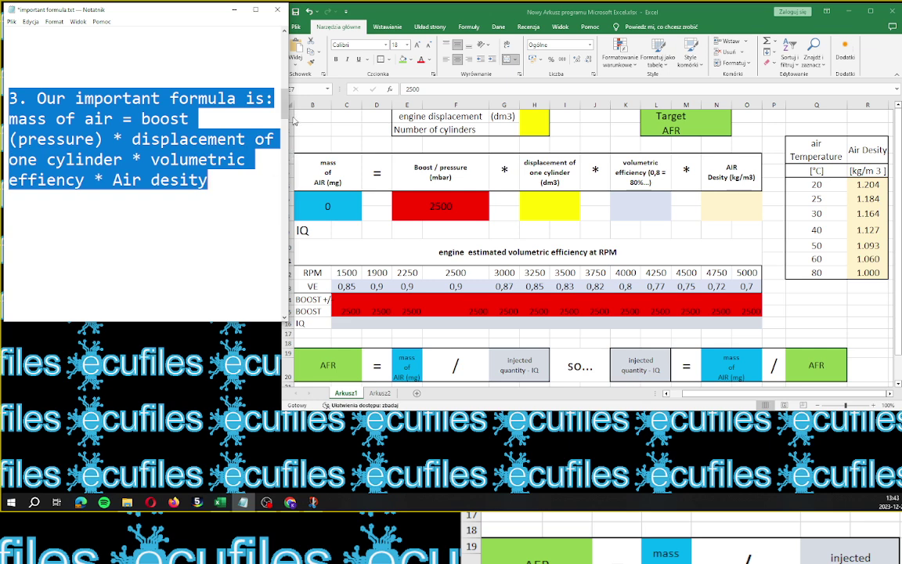
{"action": "left_click", "coordinate": [297, 163]}
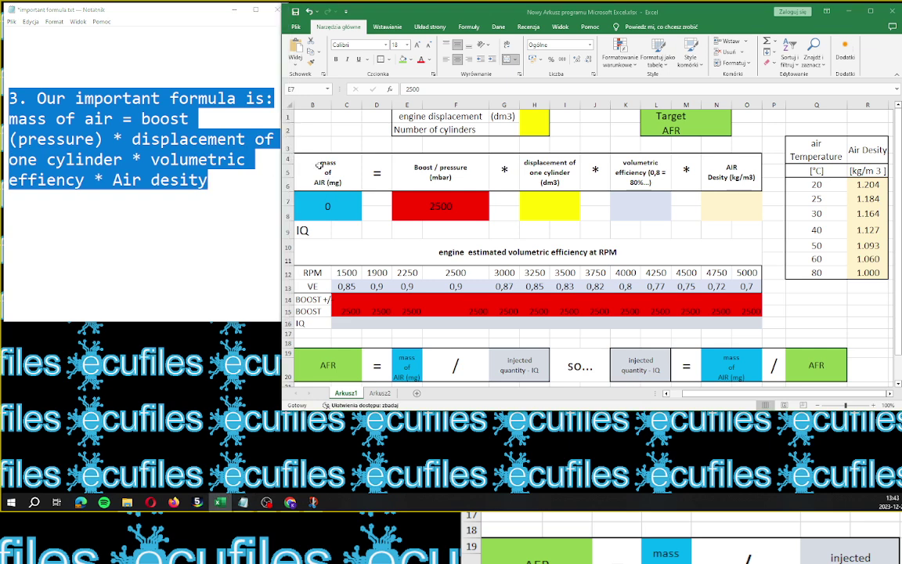
{"action": "left_click_drag", "start_coordinate": [305, 149], "coordinate": [719, 170]}
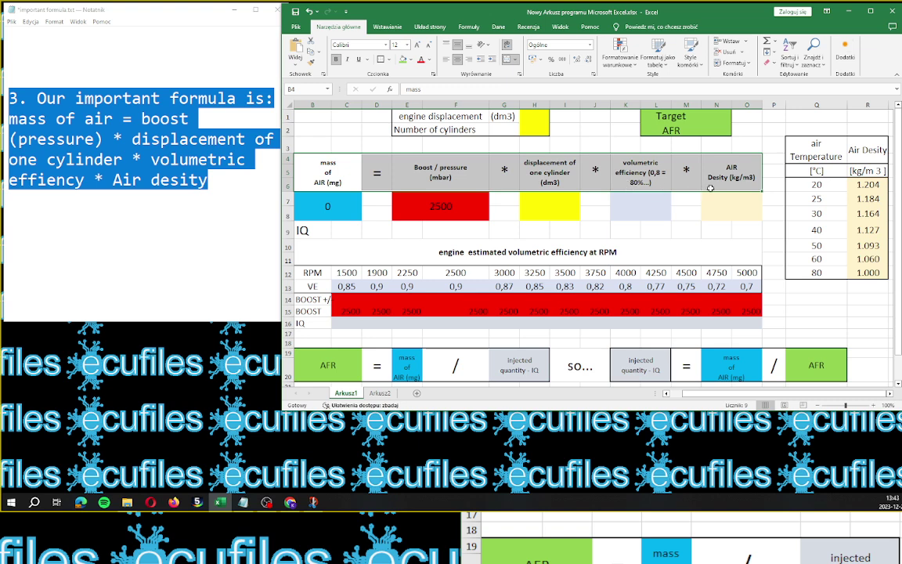
{"action": "left_click", "coordinate": [443, 205]}
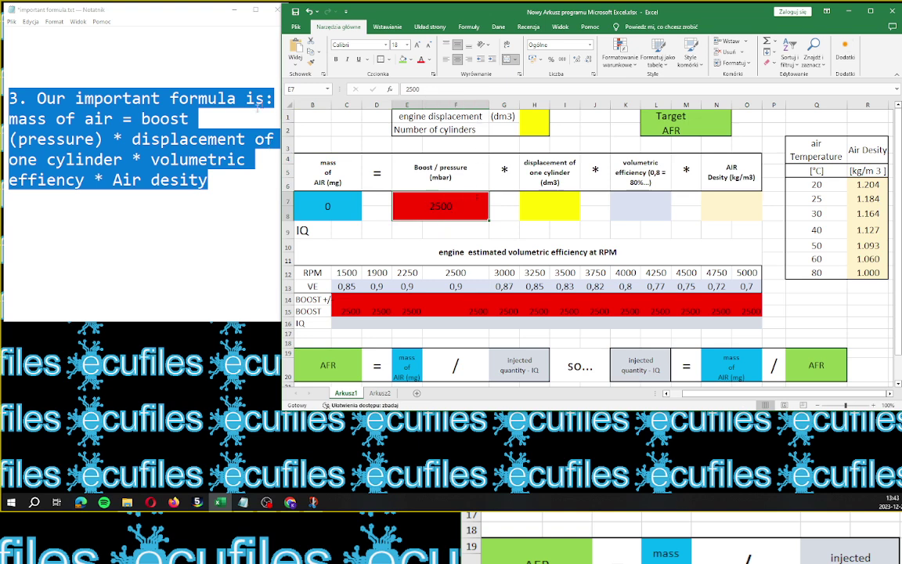
{"action": "left_click", "coordinate": [203, 210]}
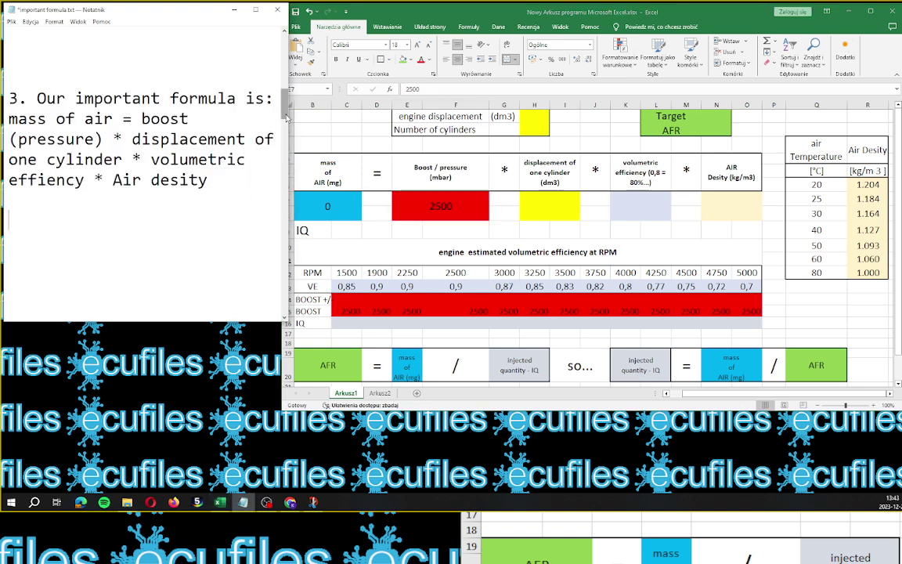
{"action": "left_click_drag", "start_coordinate": [287, 117], "coordinate": [288, 144]}
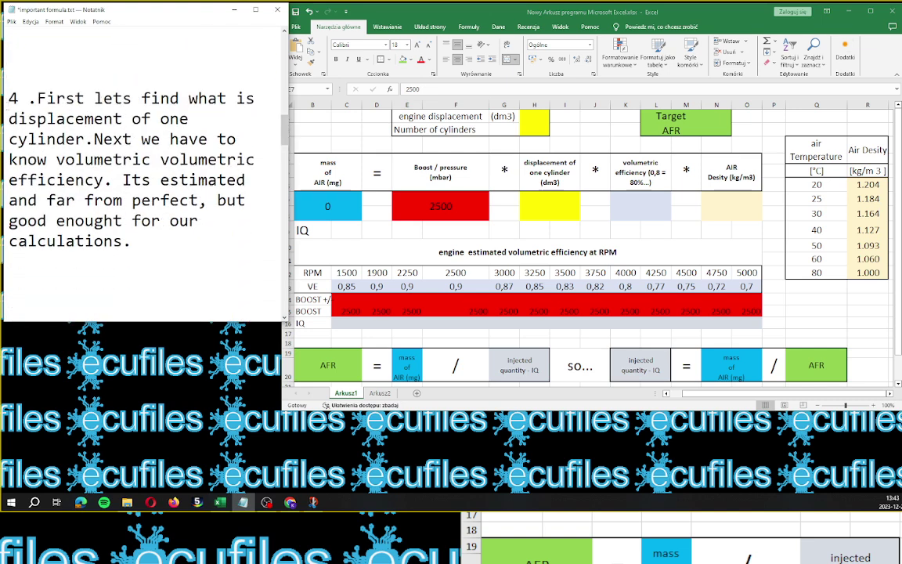
{"action": "left_click_drag", "start_coordinate": [10, 99], "coordinate": [162, 237]}
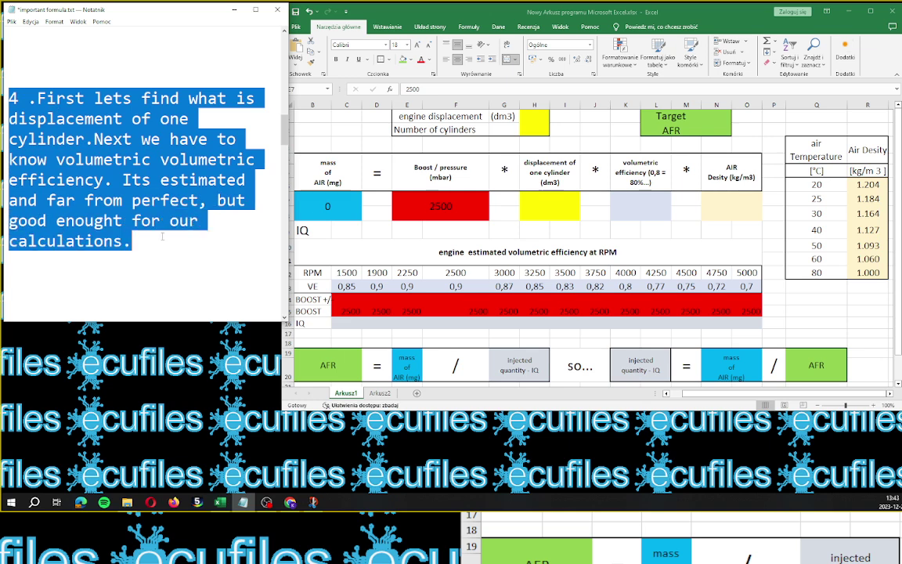
- Enter an engine displacement of 1,896 dm3 and 4 as the number of cylinders in the worksheet
{"action": "left_click", "coordinate": [480, 111]}
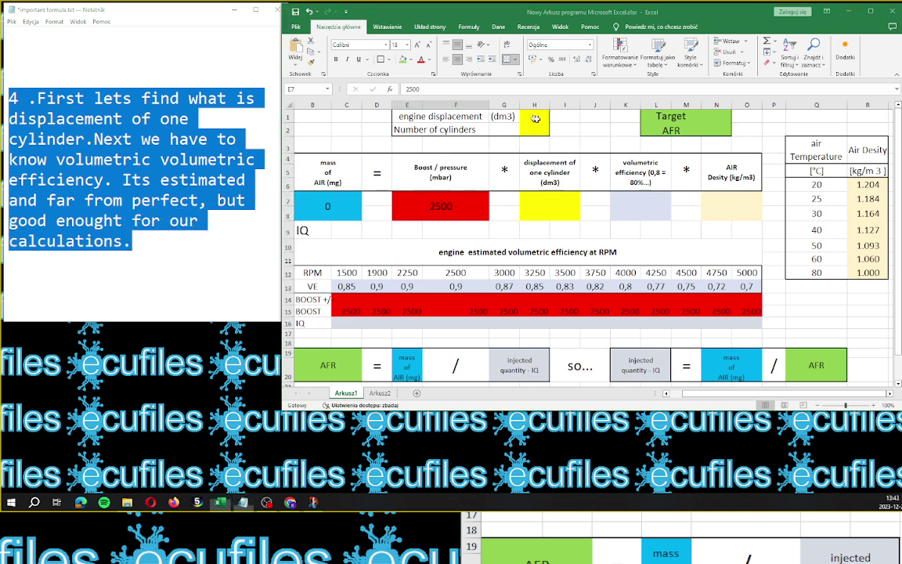
{"action": "left_click", "coordinate": [536, 115]}
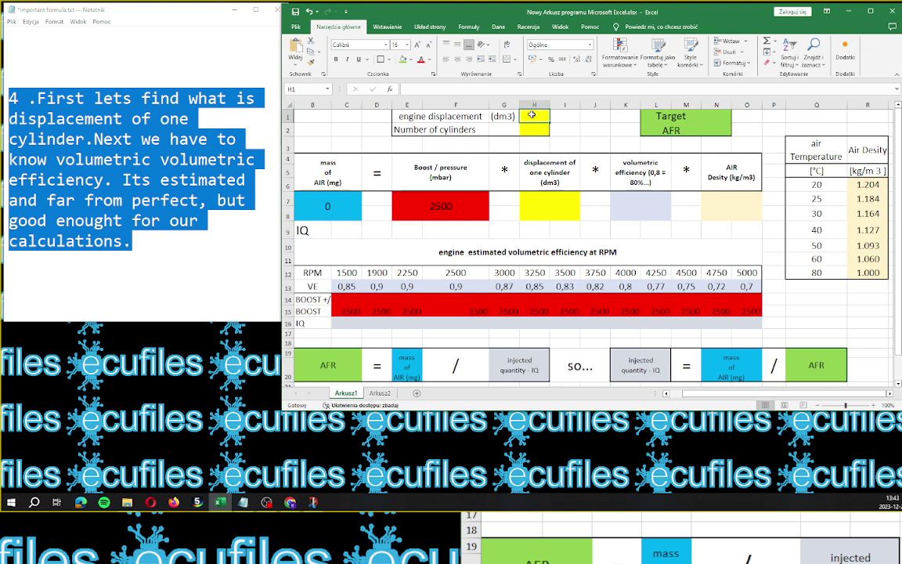
{"action": "type", "text": "1,89"}
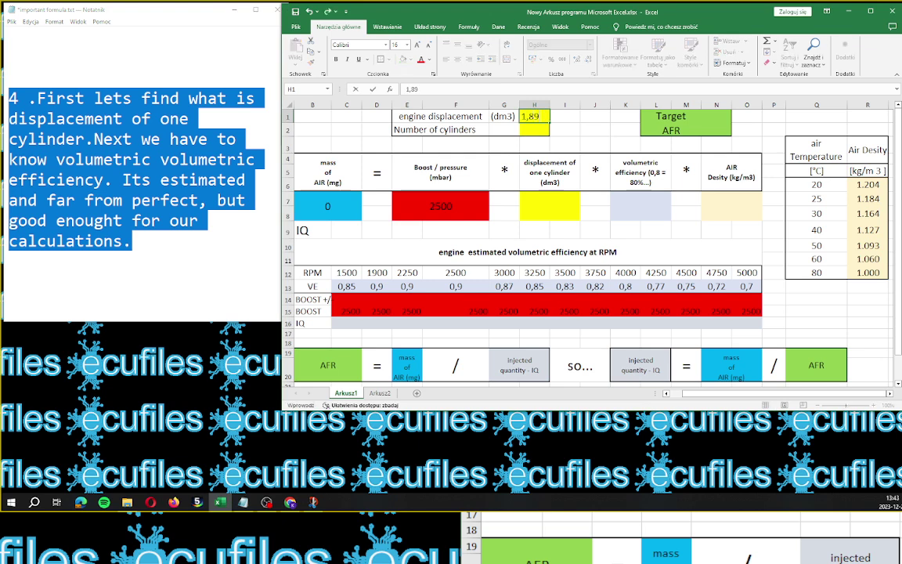
{"action": "key", "text": "ctrl+Return"}
{"action": "key", "text": "Down"}
{"action": "key", "text": "Down"}
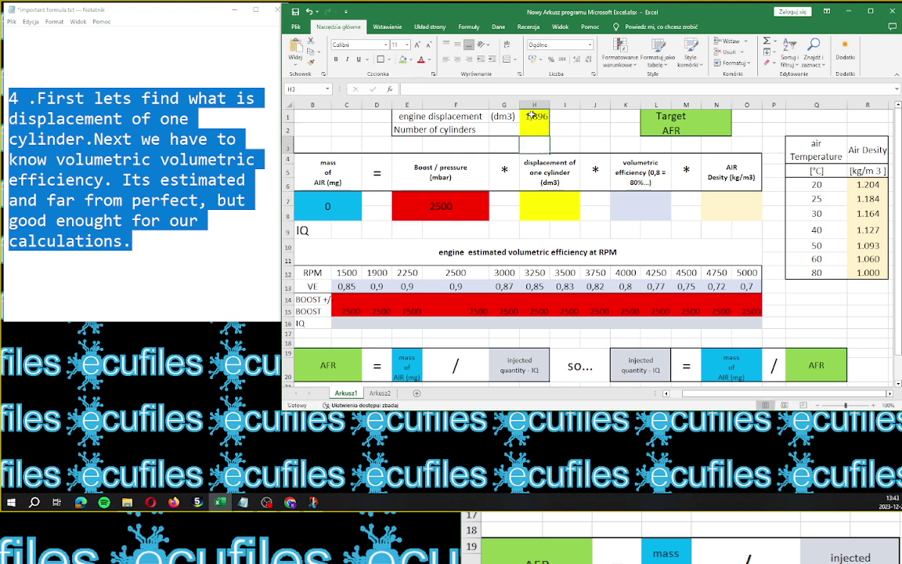
{"action": "key", "text": "Up"}
{"action": "type", "text": "4"}
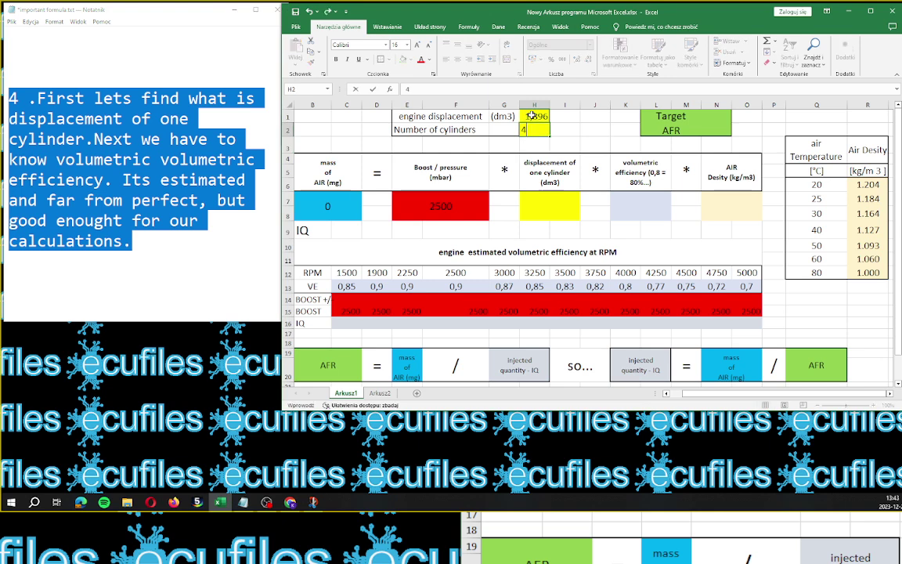
- Calculate the displacement of one cylinder in H7 with the formula =H1/H2
{"action": "left_click", "coordinate": [553, 207]}
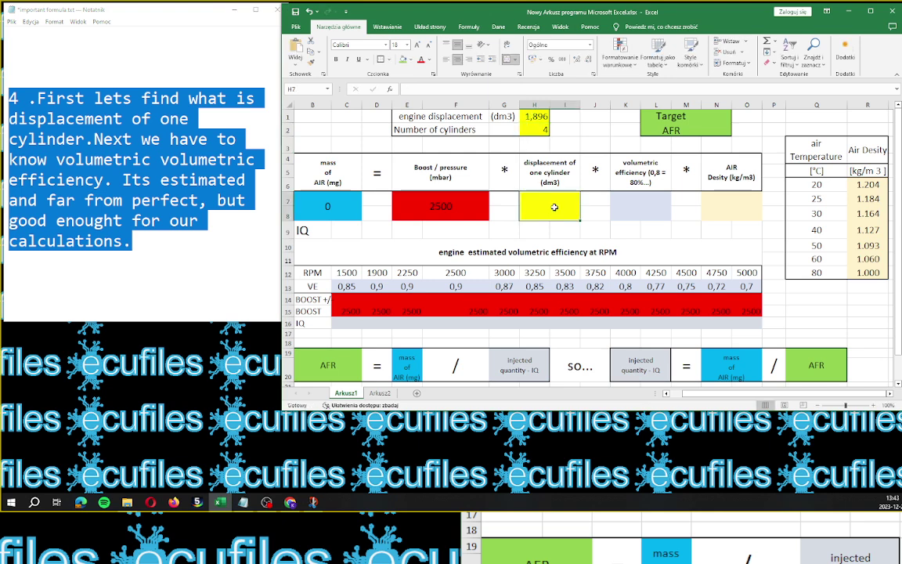
{"action": "type", "text": "+"}
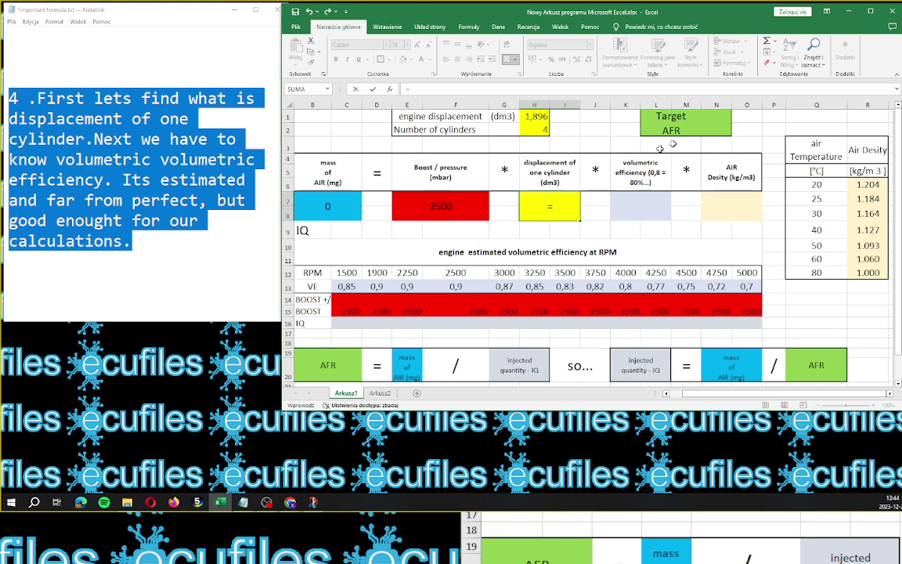
{"action": "left_click", "coordinate": [541, 118]}
{"action": "type", "text": "/"}
{"action": "left_click", "coordinate": [545, 131]}
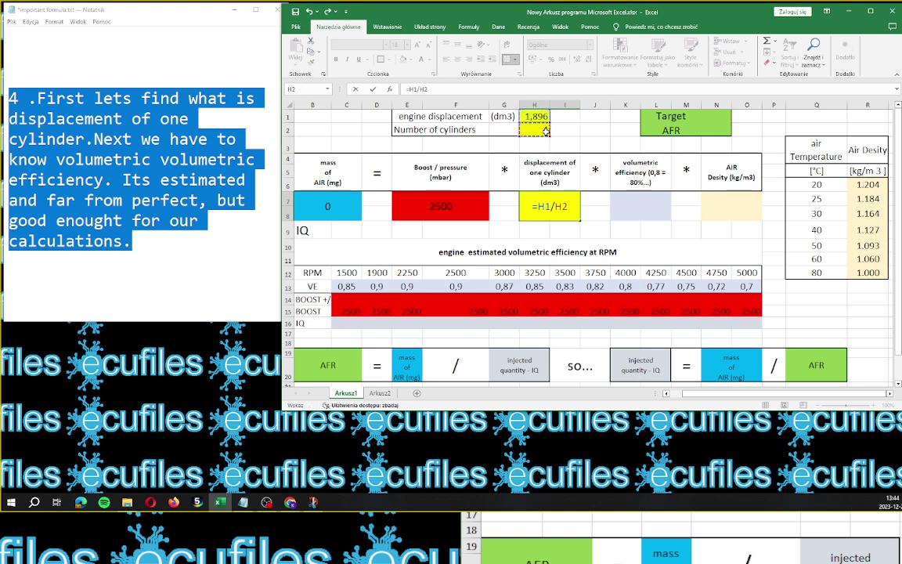
{"action": "key", "text": "Tab"}
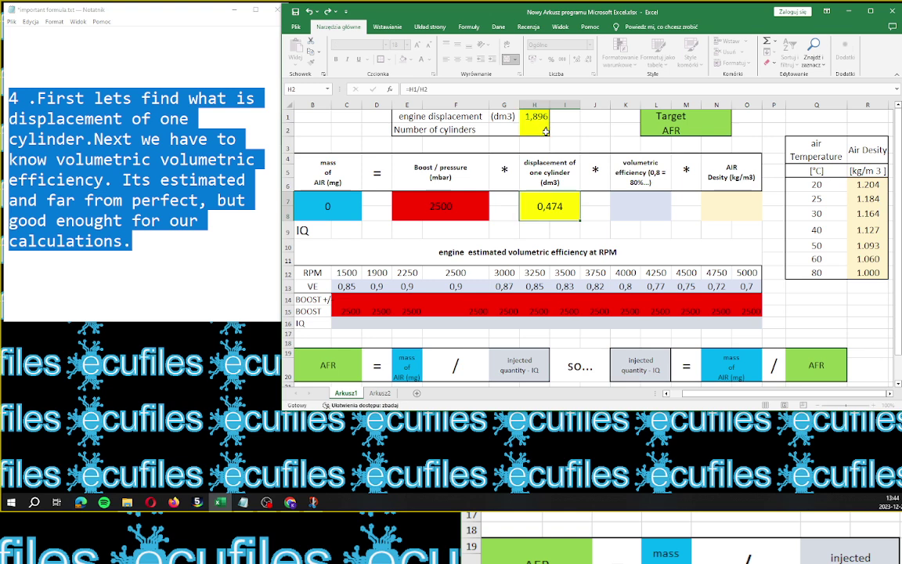
- Set the volumetric efficiency in K7 to 0,8, the estimated value for 4000 RPM in the efficiency table
{"action": "left_click", "coordinate": [634, 212]}
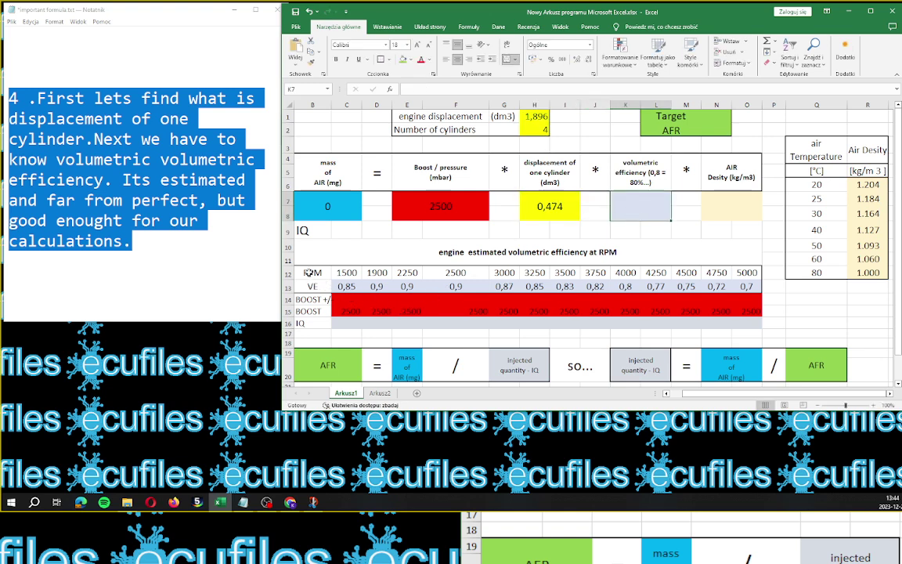
{"action": "left_click_drag", "start_coordinate": [311, 272], "coordinate": [748, 283]}
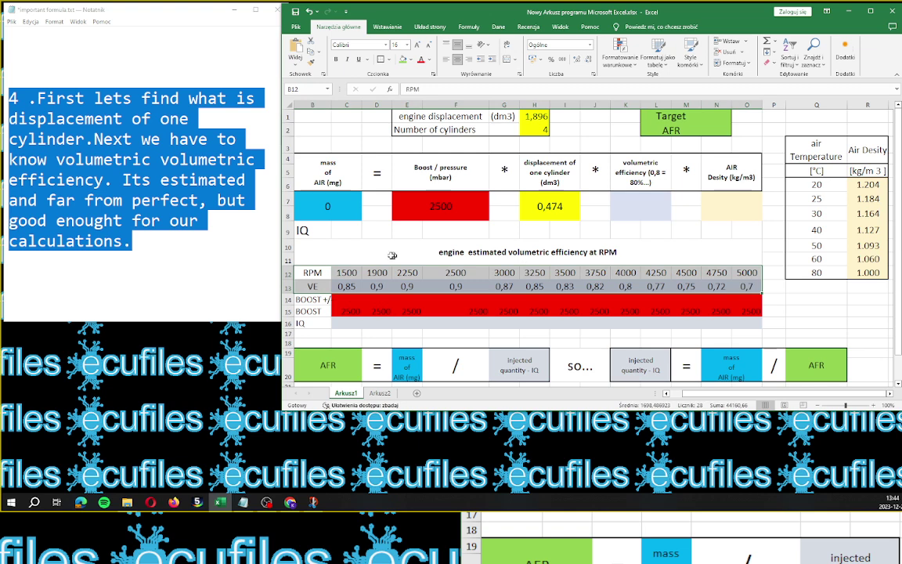
{"action": "left_click_drag", "start_coordinate": [389, 256], "coordinate": [333, 259]}
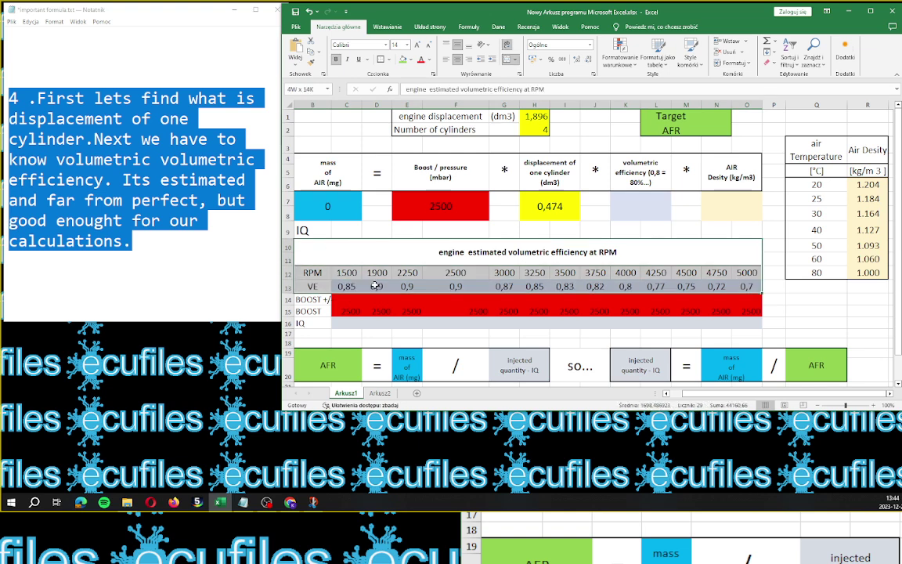
{"action": "left_click", "coordinate": [626, 273]}
{"action": "left_click_drag", "start_coordinate": [631, 273], "coordinate": [627, 286]}
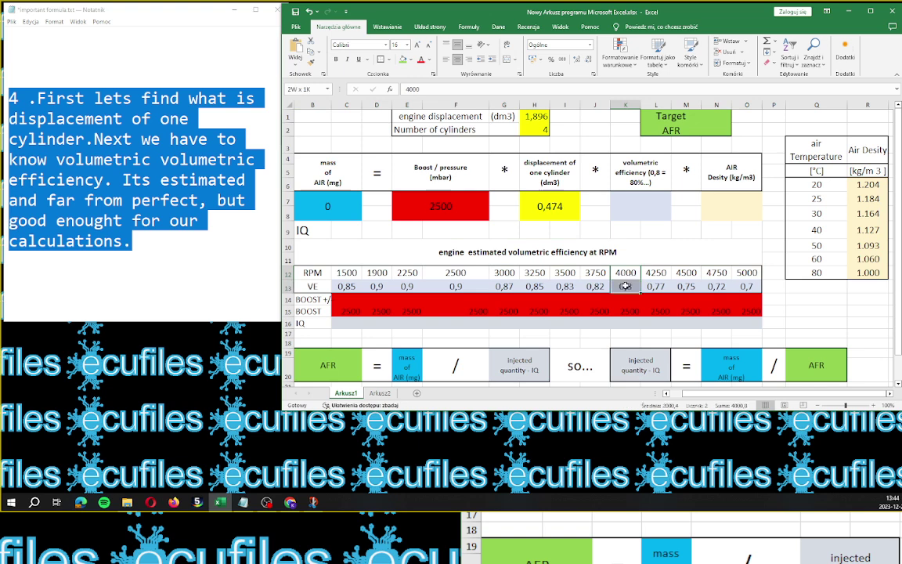
{"action": "left_click", "coordinate": [622, 212]}
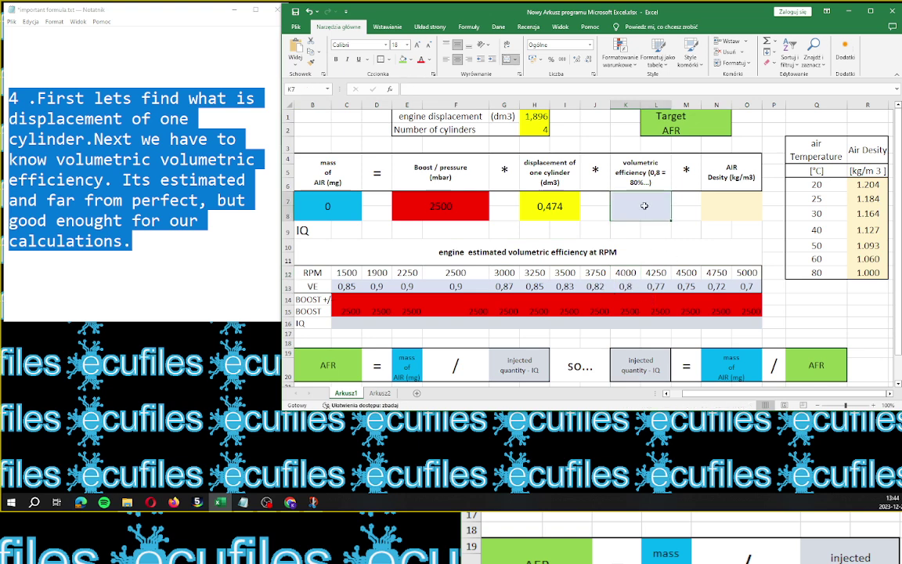
{"action": "type", "text": "0,8"}
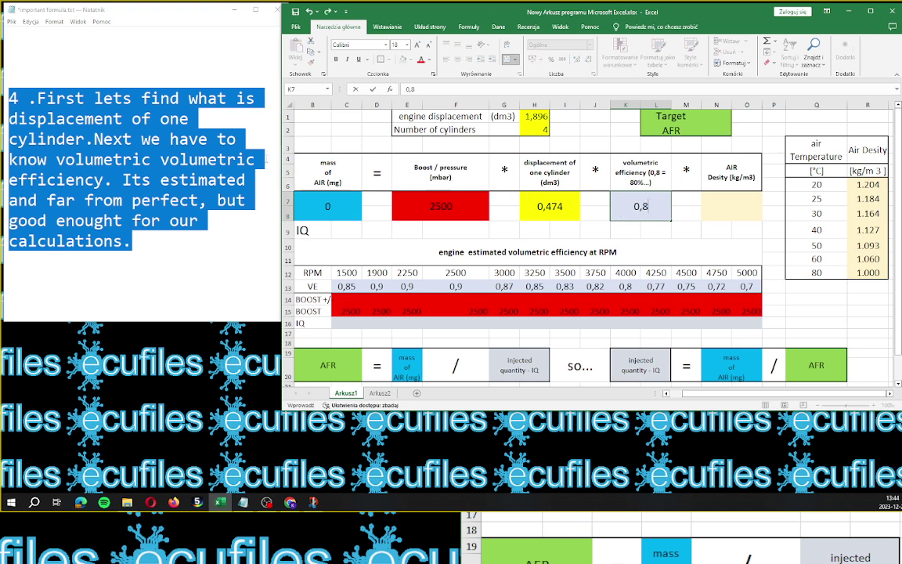
{"action": "key", "text": "Tab"}
- Read note 5 on air density and examine the worksheet's table of air density by temperature
{"action": "left_click", "coordinate": [245, 125]}
{"action": "left_click_drag", "start_coordinate": [286, 128], "coordinate": [279, 159]}
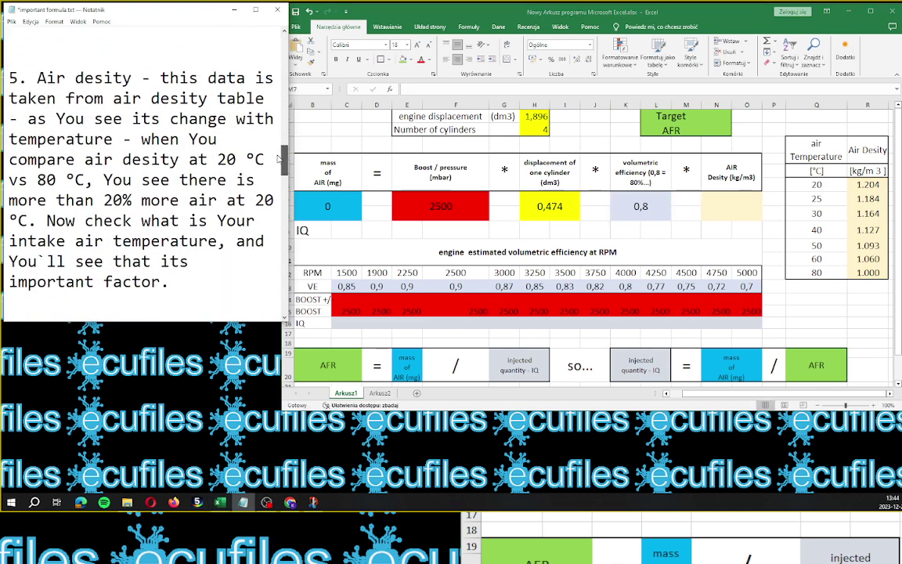
{"action": "scroll", "coordinate": [254, 145], "scroll_direction": "down", "scroll_amount": 1}
{"action": "left_click_drag", "start_coordinate": [9, 57], "coordinate": [152, 201]}
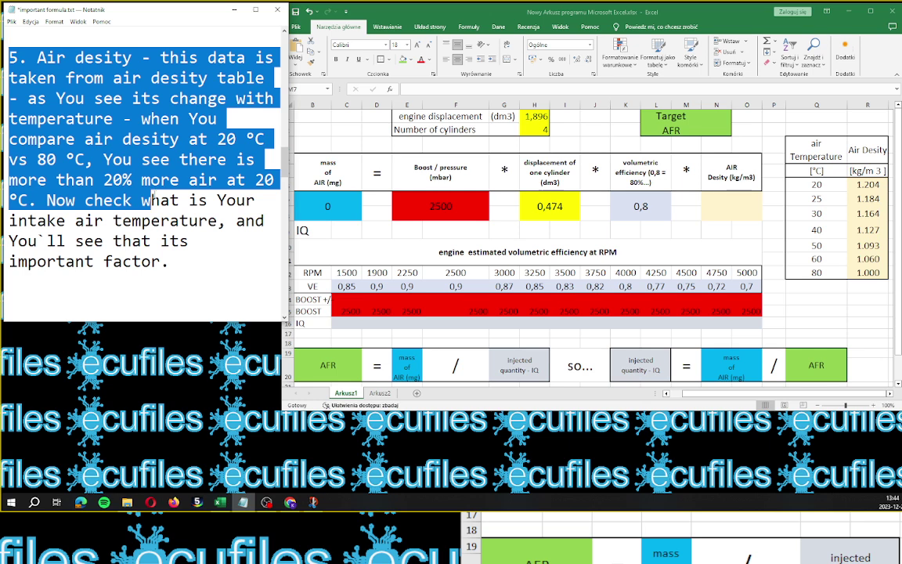
{"action": "left_click_drag", "start_coordinate": [151, 201], "coordinate": [167, 267]}
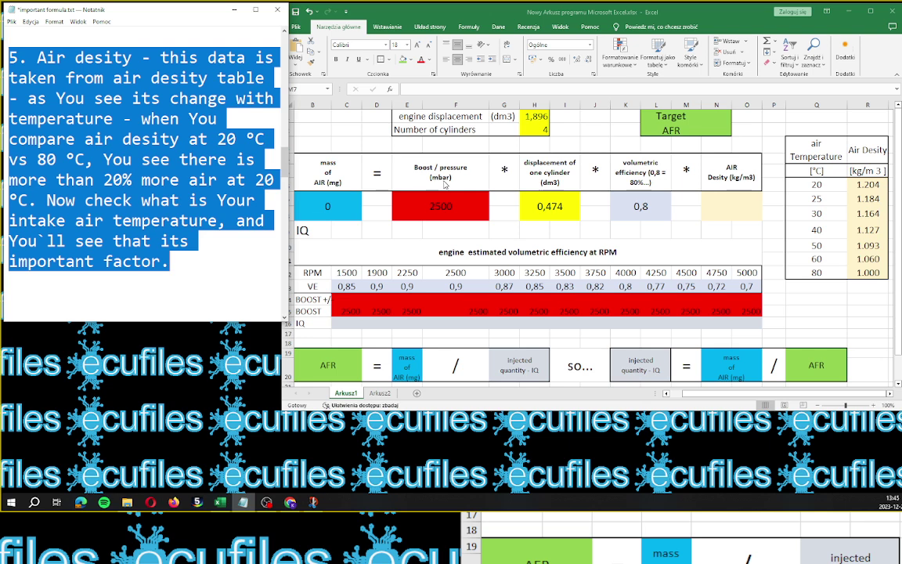
{"action": "left_click", "coordinate": [736, 134]}
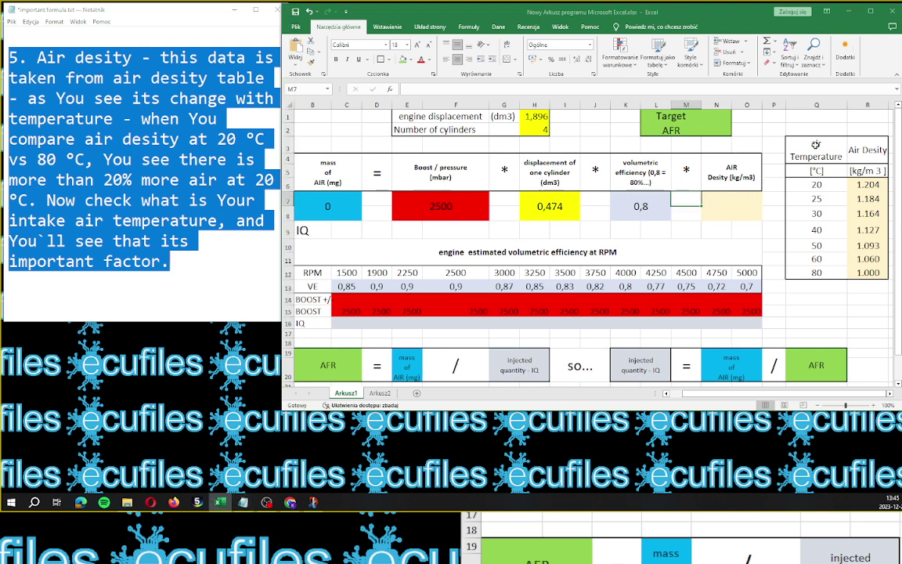
{"action": "left_click_drag", "start_coordinate": [815, 144], "coordinate": [863, 272]}
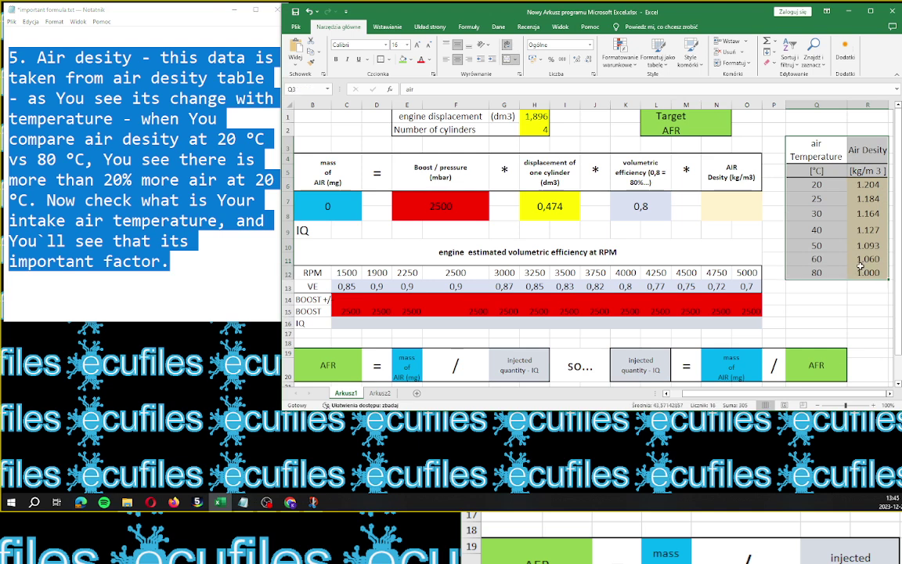
- Set the air density in N7 to 1,1 kg/m3, based on the 50 °C row of the air density table
{"action": "left_click", "coordinate": [826, 245]}
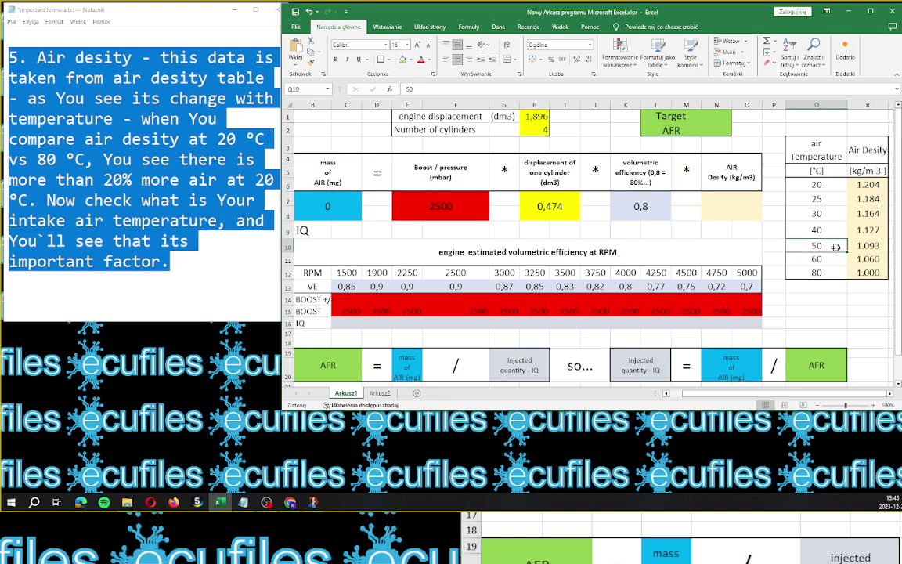
{"action": "left_click_drag", "start_coordinate": [854, 245], "coordinate": [865, 245]}
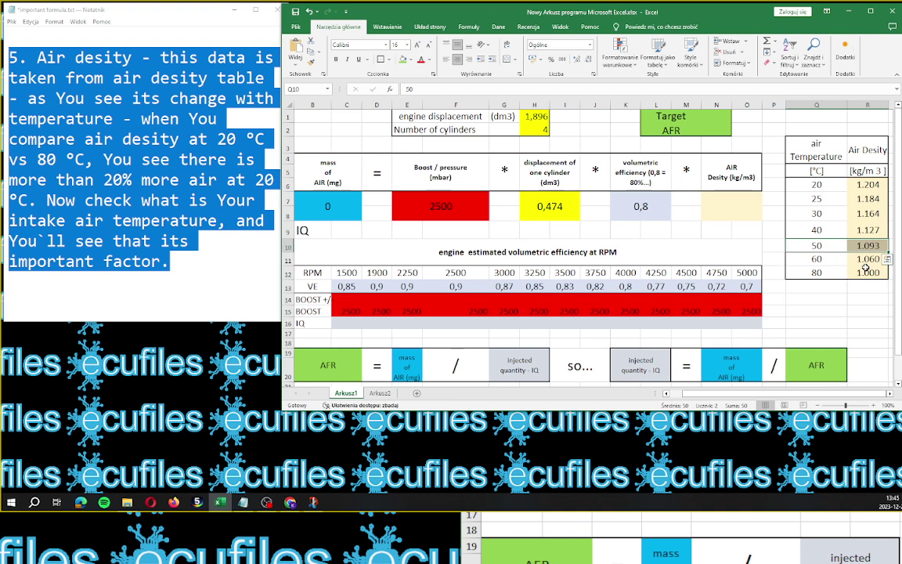
{"action": "left_click", "coordinate": [728, 211]}
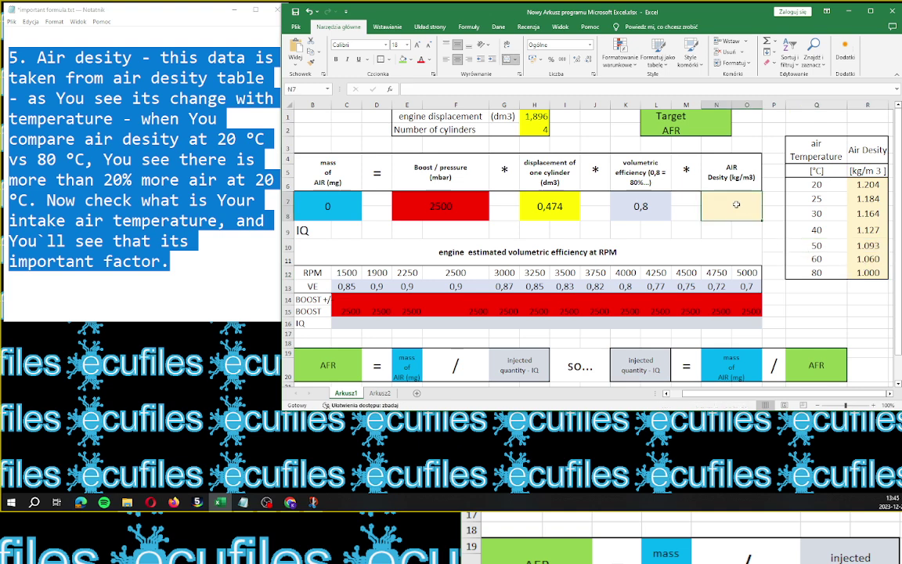
{"action": "type", "text": "1,1"}
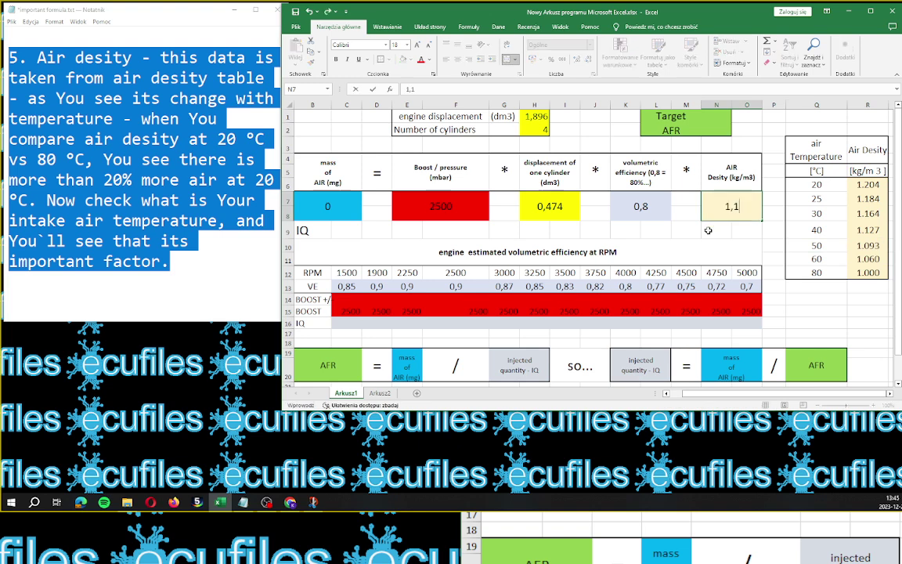
{"action": "key", "text": "Tab"}
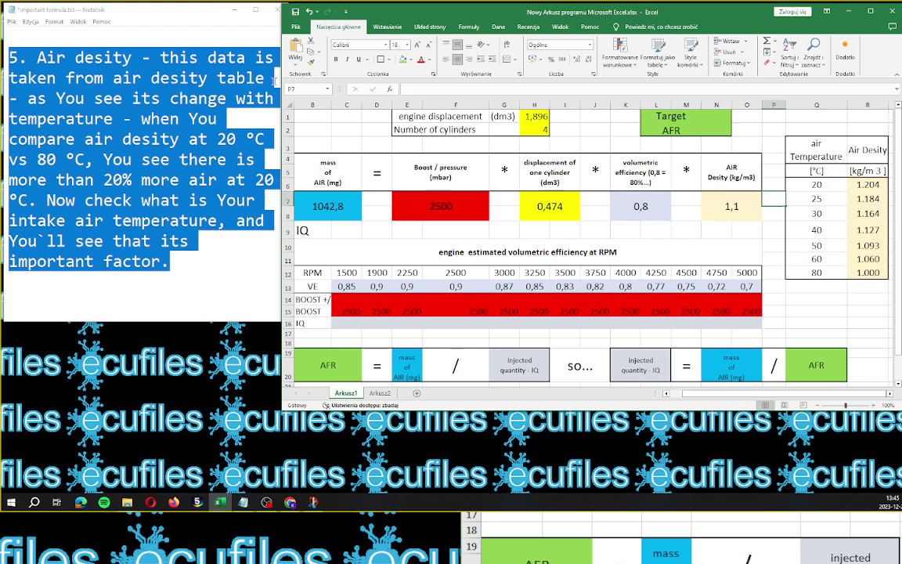
- Read note 6 on dividing air mass by target AFR, and examine the AFR and injected quantity formulas in row 19
{"action": "left_click", "coordinate": [275, 79]}
{"action": "left_click_drag", "start_coordinate": [287, 168], "coordinate": [285, 201]}
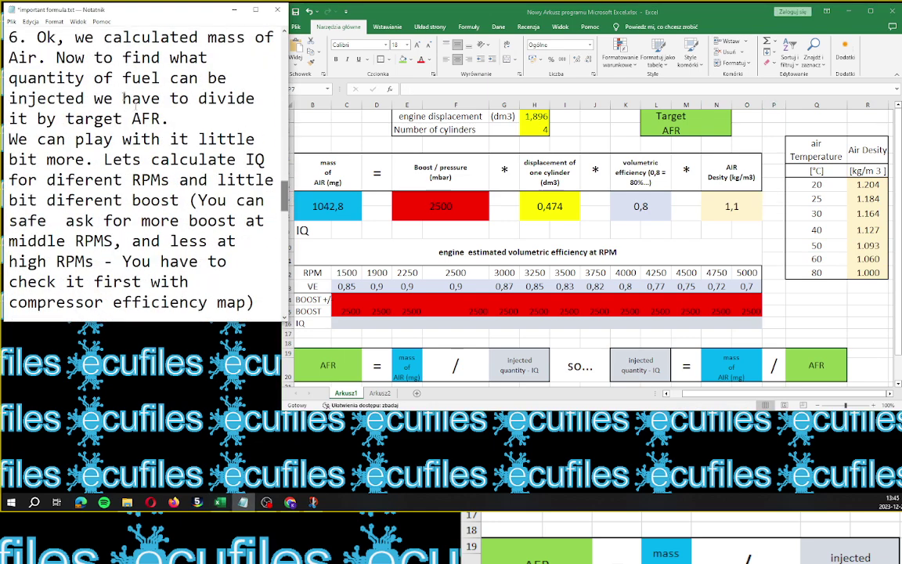
{"action": "left_click_drag", "start_coordinate": [36, 37], "coordinate": [255, 304]}
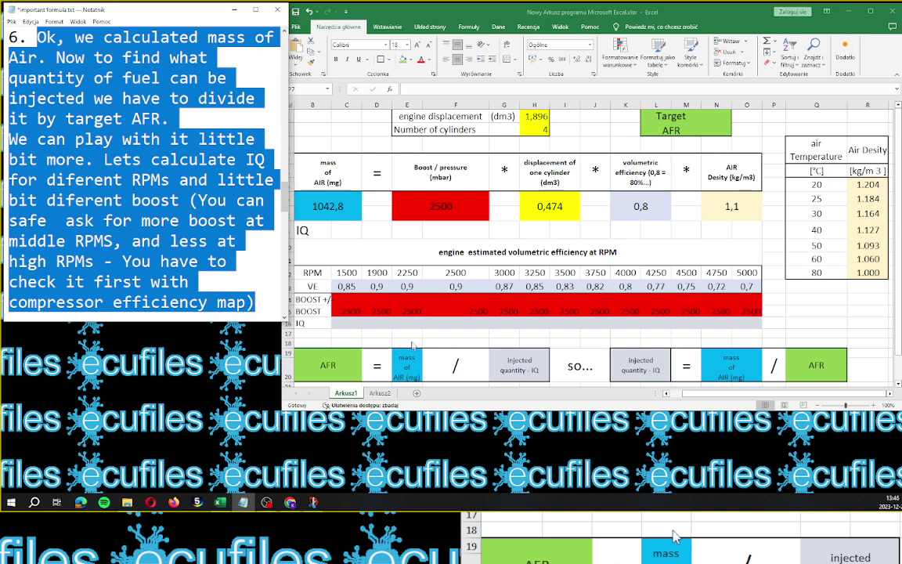
{"action": "left_click", "coordinate": [345, 368]}
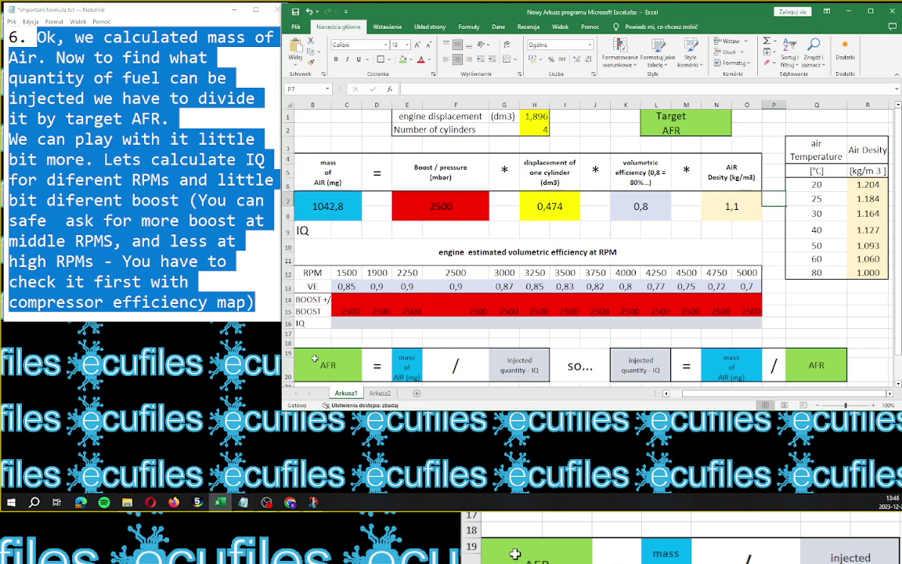
{"action": "left_click_drag", "start_coordinate": [358, 360], "coordinate": [516, 366]}
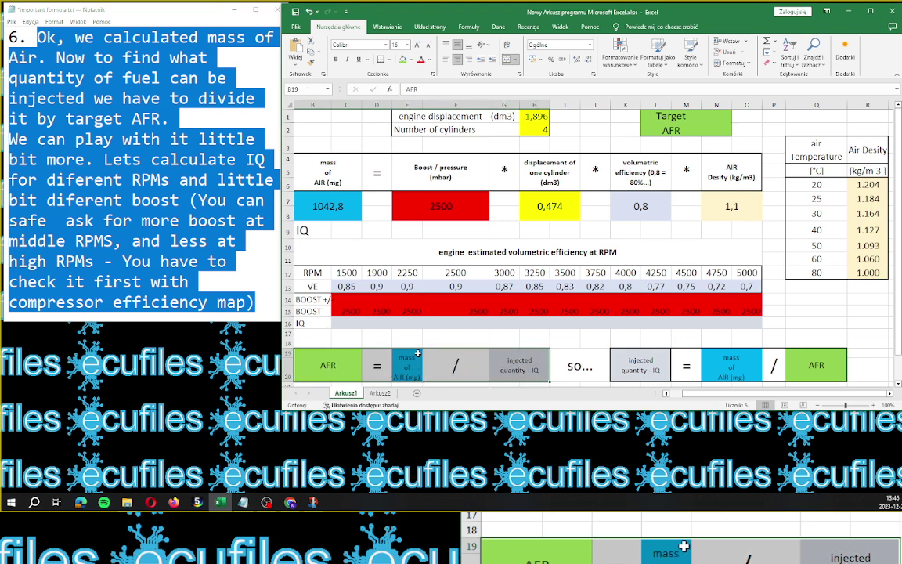
{"action": "left_click", "coordinate": [575, 366]}
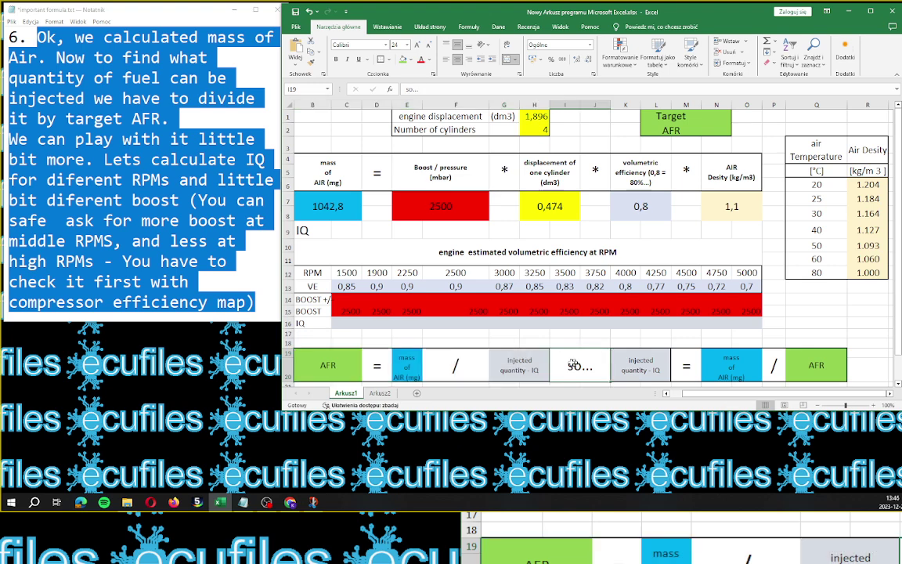
{"action": "left_click_drag", "start_coordinate": [575, 366], "coordinate": [814, 361]}
{"action": "left_click", "coordinate": [683, 364]}
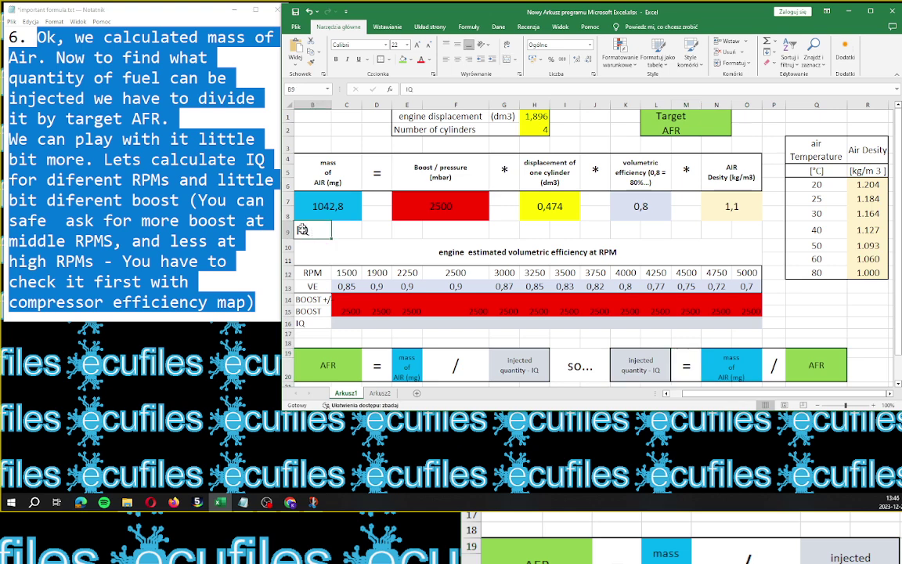
- Calculate the injected quantity (IQ) in C9 from the air mass and target AFR with the formula =B7/N1
{"action": "left_click", "coordinate": [347, 231]}
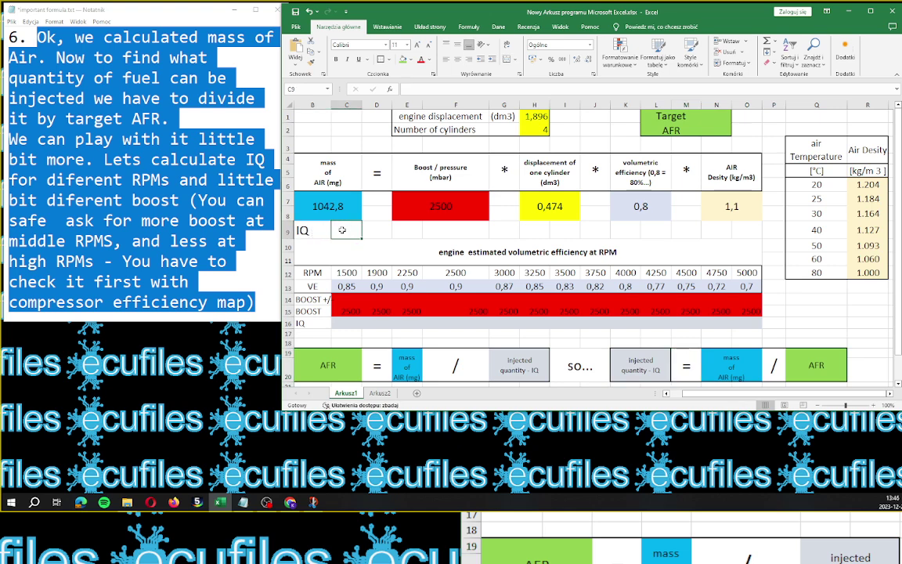
{"action": "type", "text": "="}
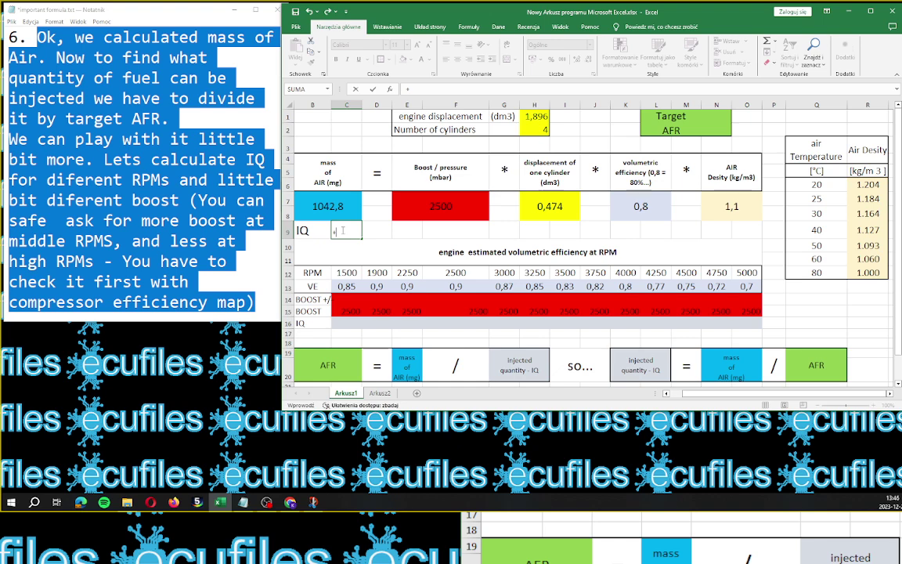
{"action": "left_click", "coordinate": [325, 205]}
{"action": "type", "text": "/"}
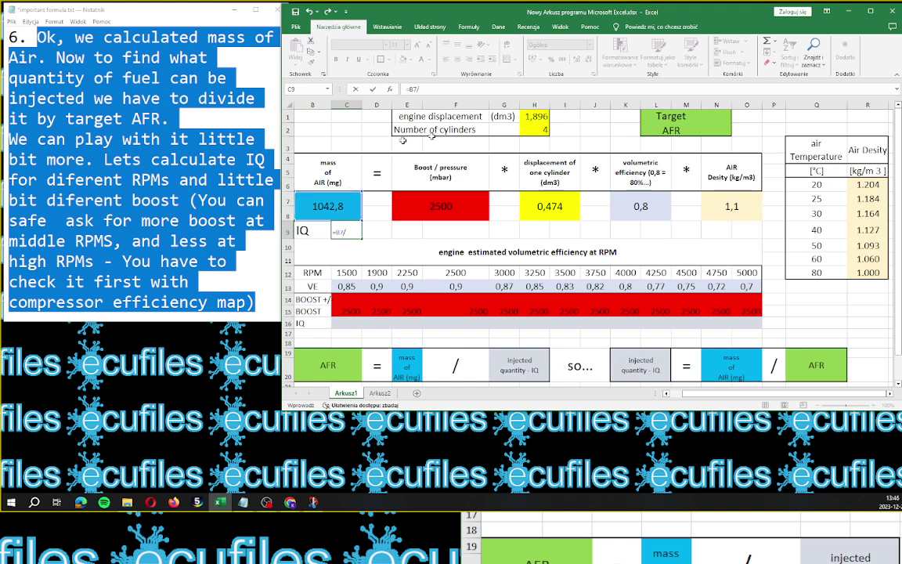
{"action": "left_click", "coordinate": [714, 123]}
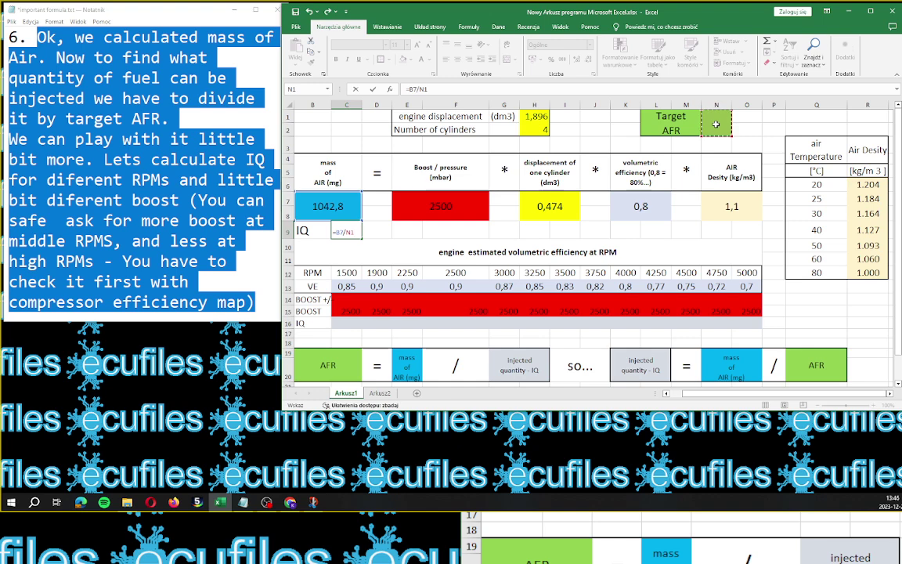
{"action": "key", "text": "Return"}
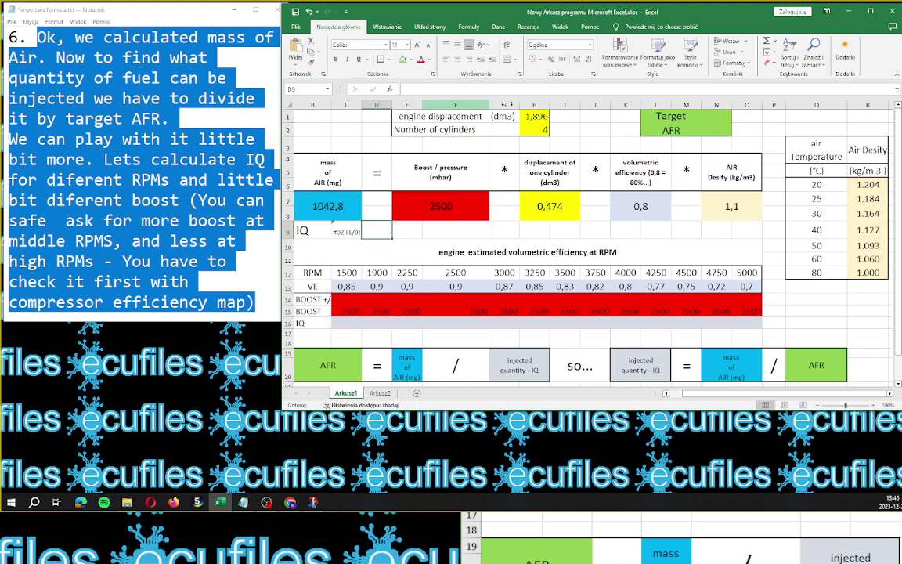
- Set the target AFR in N1 to 18 and check the calculated IQ in C9
{"action": "left_click", "coordinate": [714, 121]}
{"action": "type", "text": "1"}
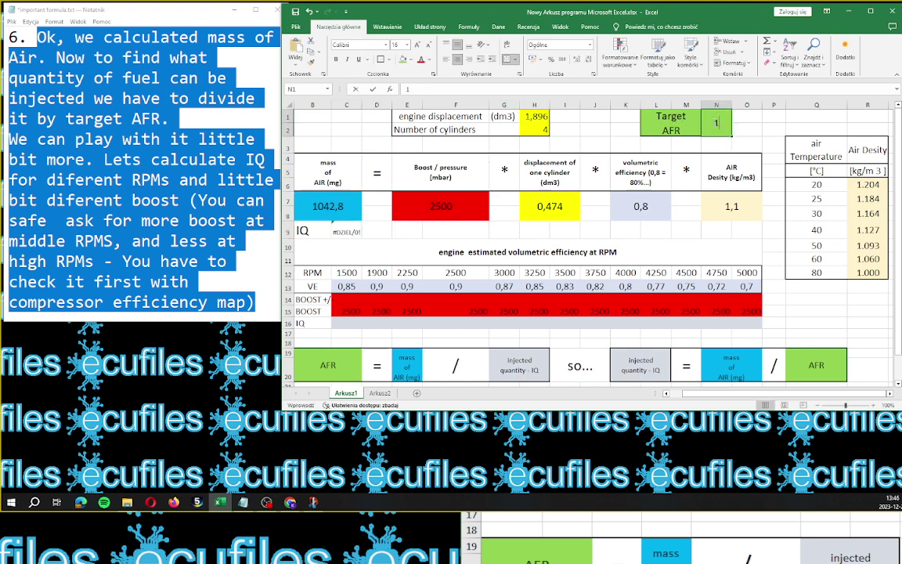
{"action": "type", "text": "8"}
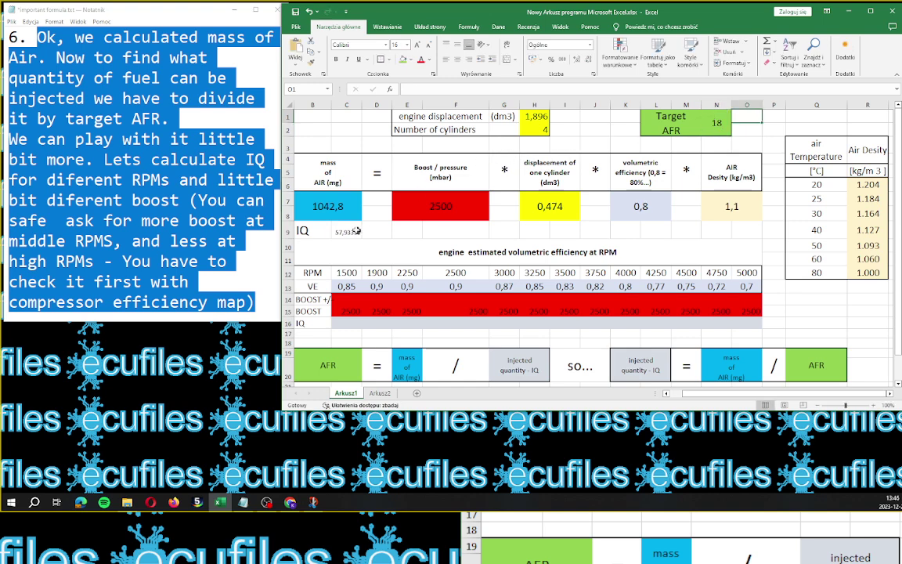
{"action": "left_click", "coordinate": [355, 229]}
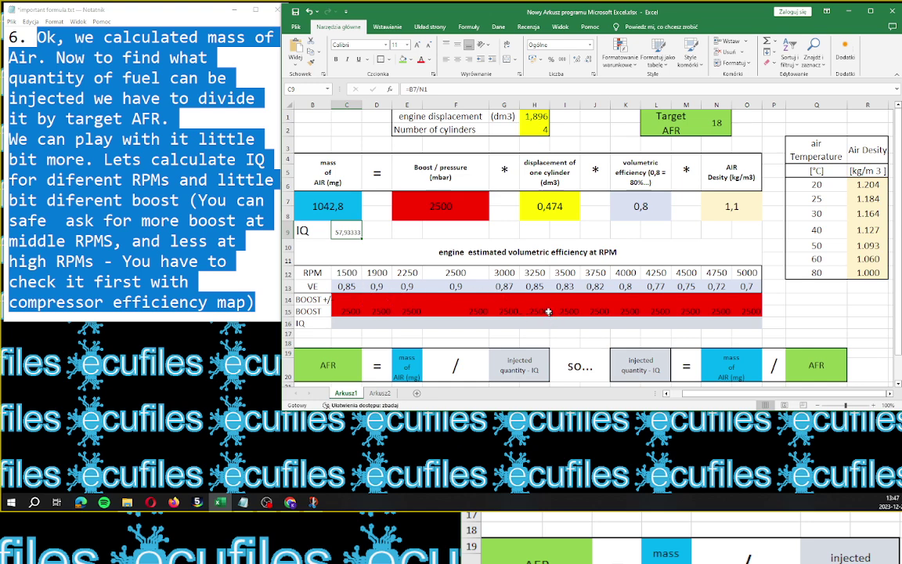
- Set the boost corrections in row 14 to -200 for 4250 RPM and -300 for 4500 RPM
{"action": "left_click", "coordinate": [654, 299]}
{"action": "type", "text": "=="}
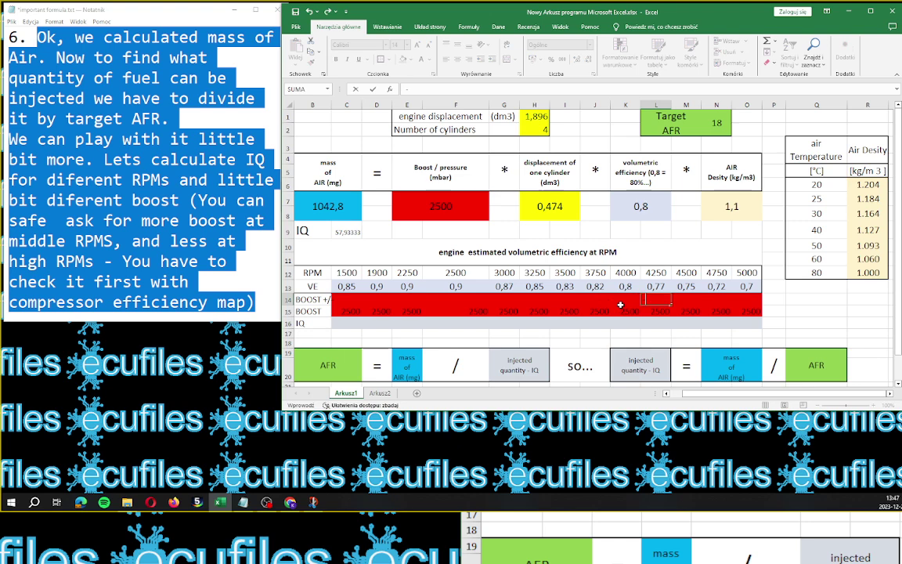
{"action": "type", "text": "200"}
{"action": "key", "text": "ctrl+Return"}
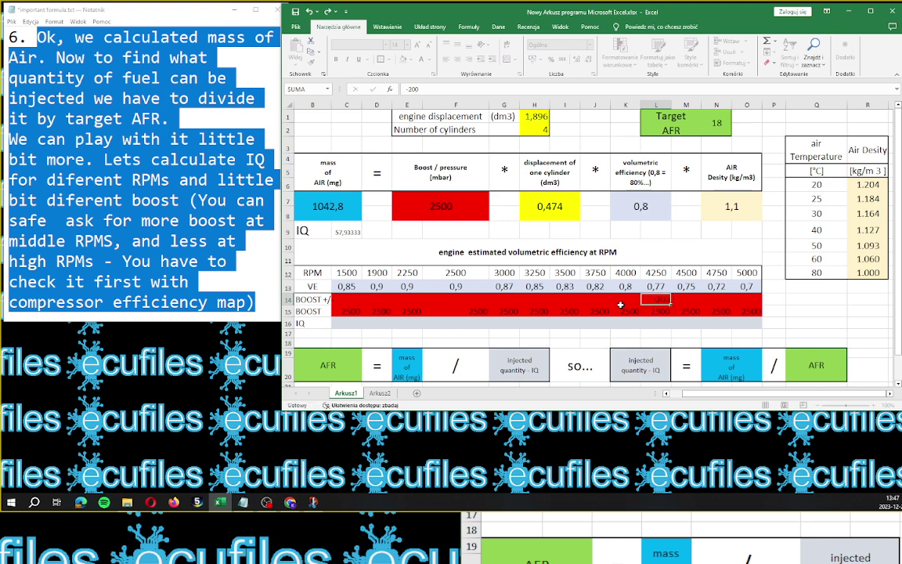
{"action": "key", "text": "Tab"}
{"action": "key", "text": "Tab"}
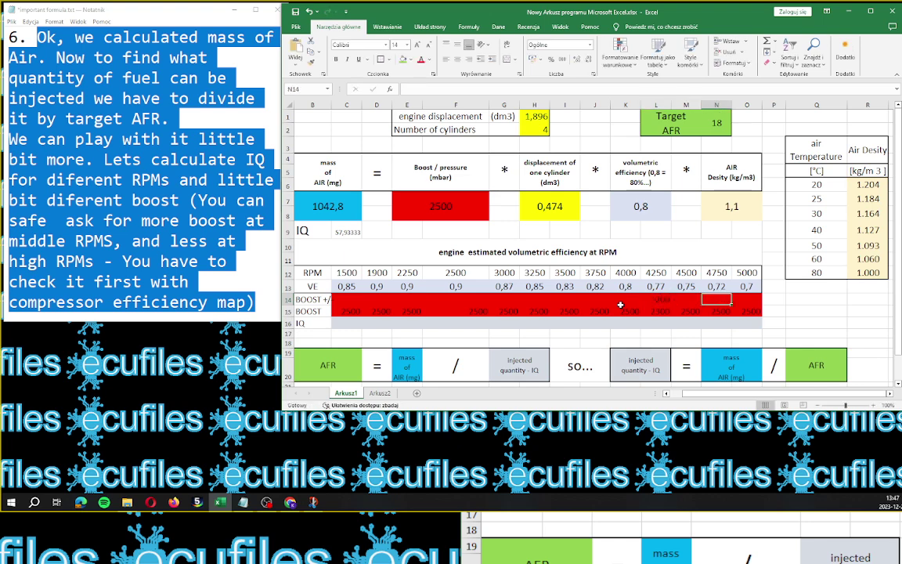
{"action": "key", "text": "Left"}
{"action": "type", "text": "-300"}
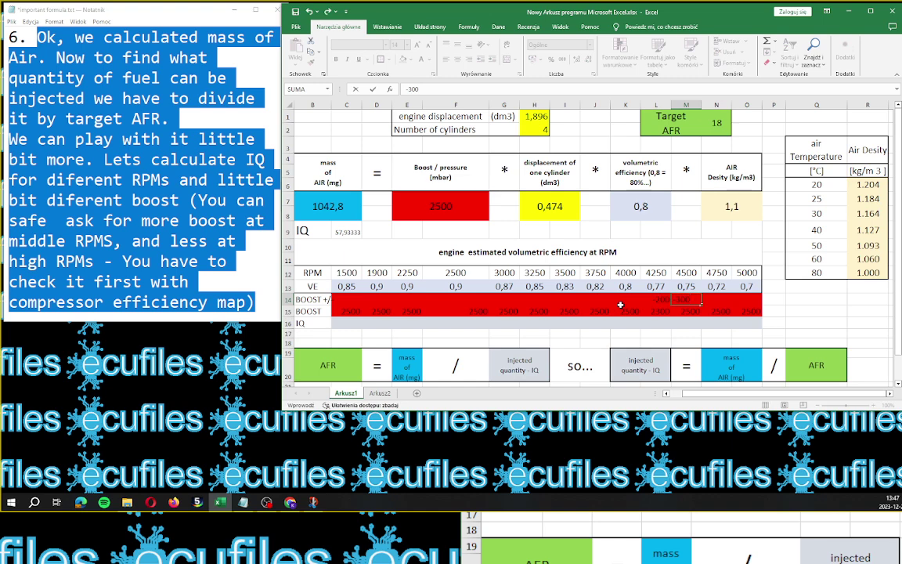
{"action": "key", "text": "Return"}
- Set the boost corrections in row 14 to -400 for 4750 RPM and -500 for 5000 RPM
{"action": "type", "text": "-"}
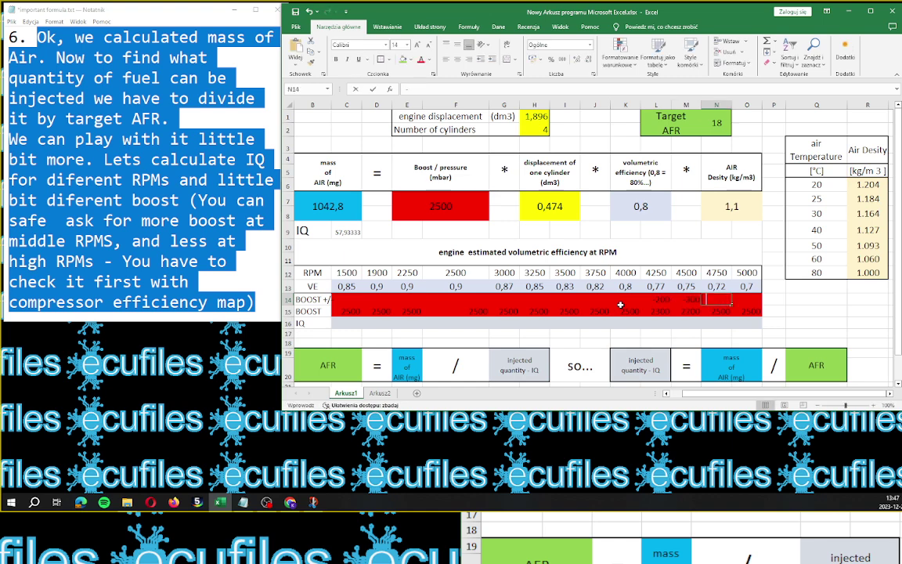
{"action": "type", "text": "400"}
{"action": "key", "text": "Tab"}
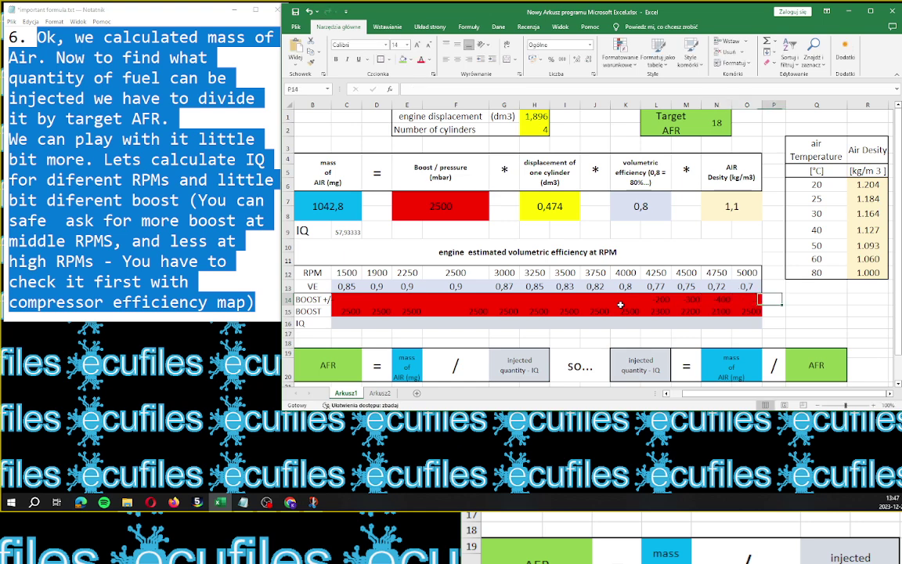
{"action": "type", "text": "-500"}
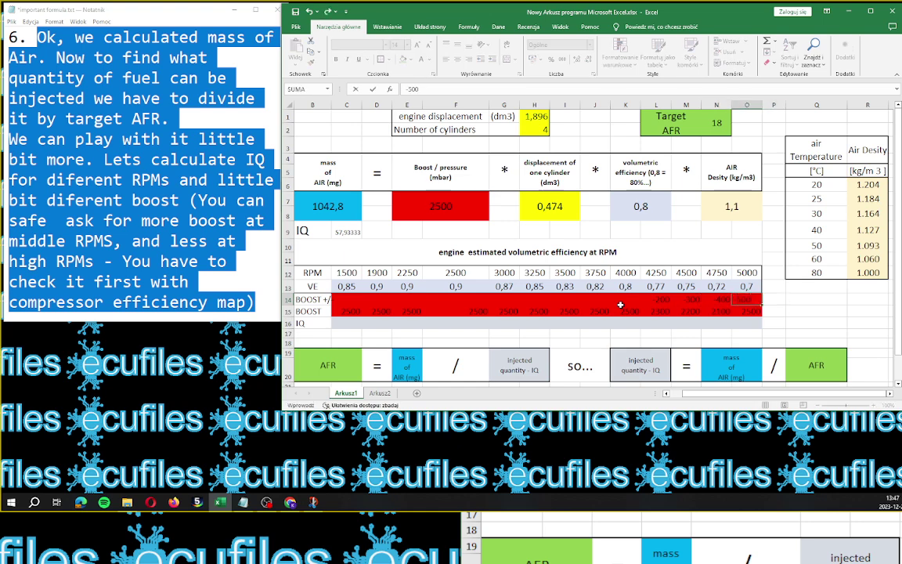
{"action": "key", "text": "ctrl+Return"}
- Set the mid-range boost corrections in row 14 to 50 for 3500 RPM, 100 for 3250 RPM and 50 for 3000 RPM
{"action": "left_click", "coordinate": [620, 305]}
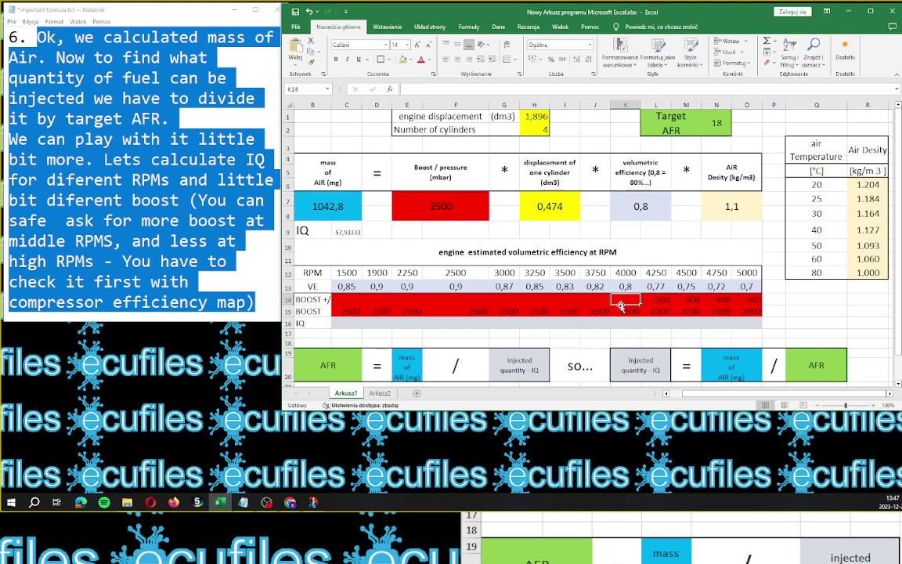
{"action": "key", "text": "Left"}
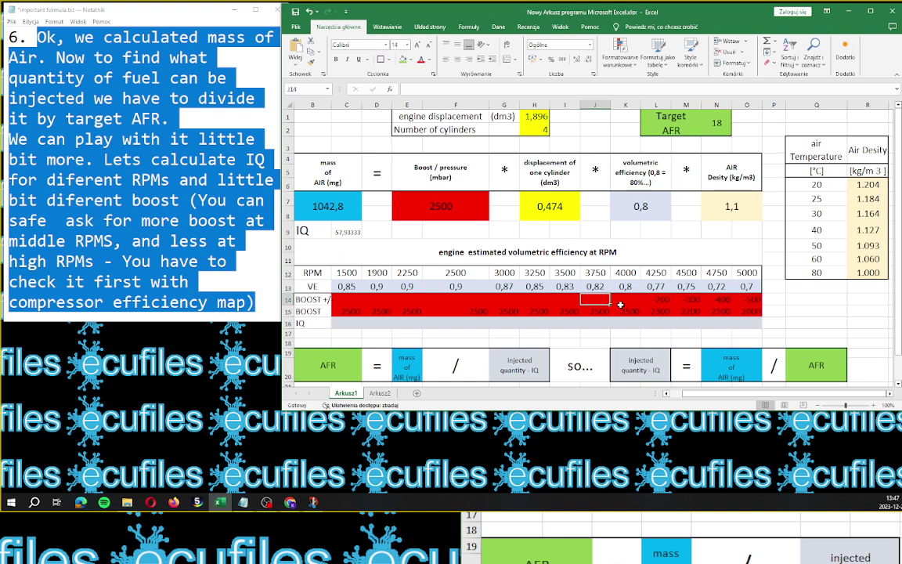
{"action": "key", "text": "Left"}
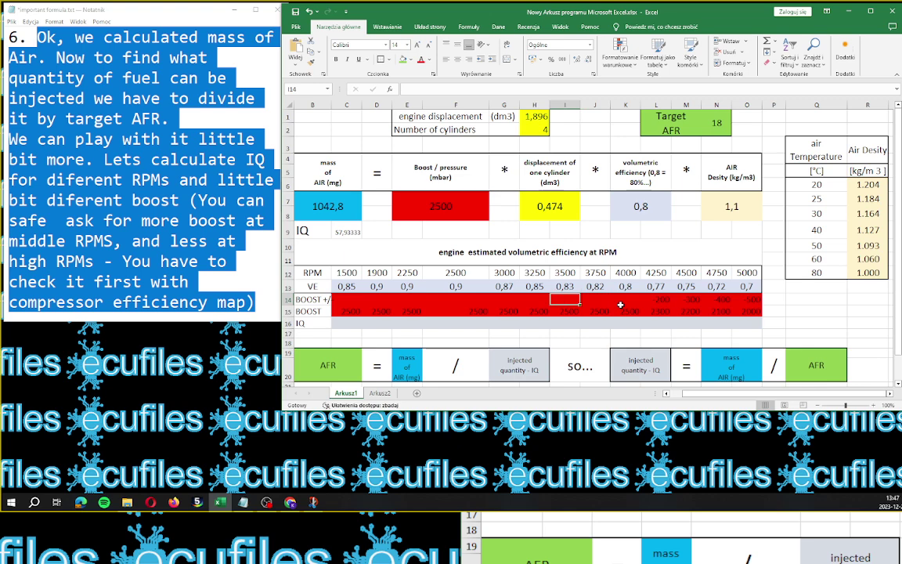
{"action": "type", "text": "50"}
{"action": "key", "text": "Left"}
{"action": "key", "text": "Left"}
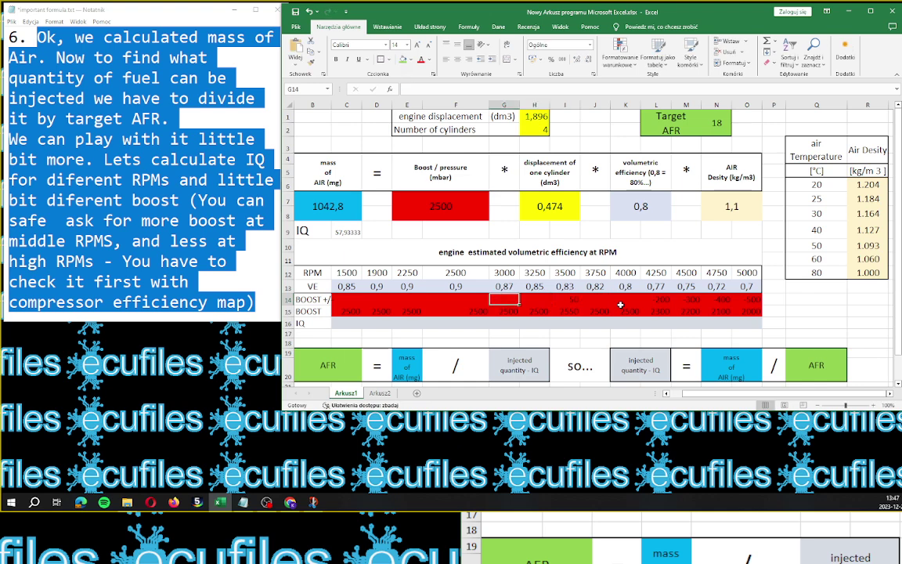
{"action": "key", "text": "Right"}
{"action": "type", "text": "100"}
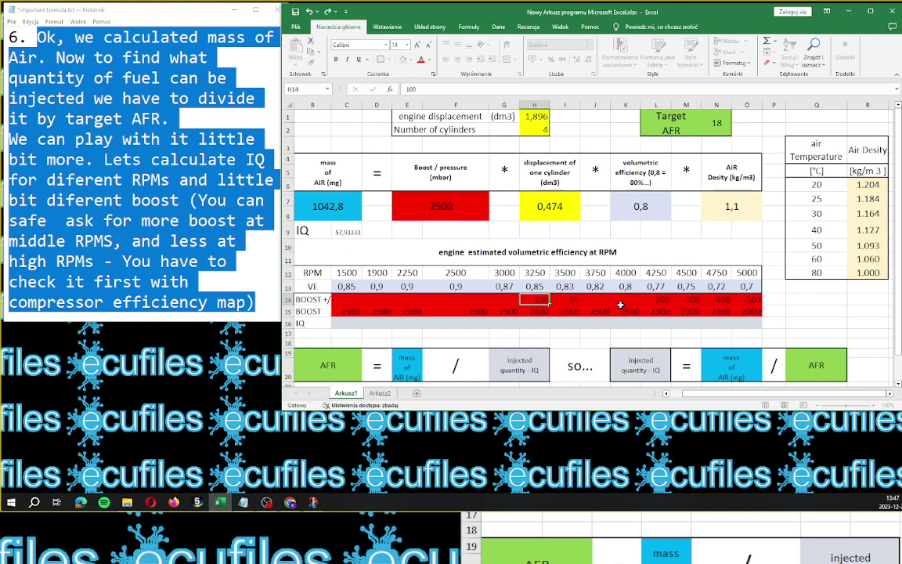
{"action": "key", "text": "Left"}
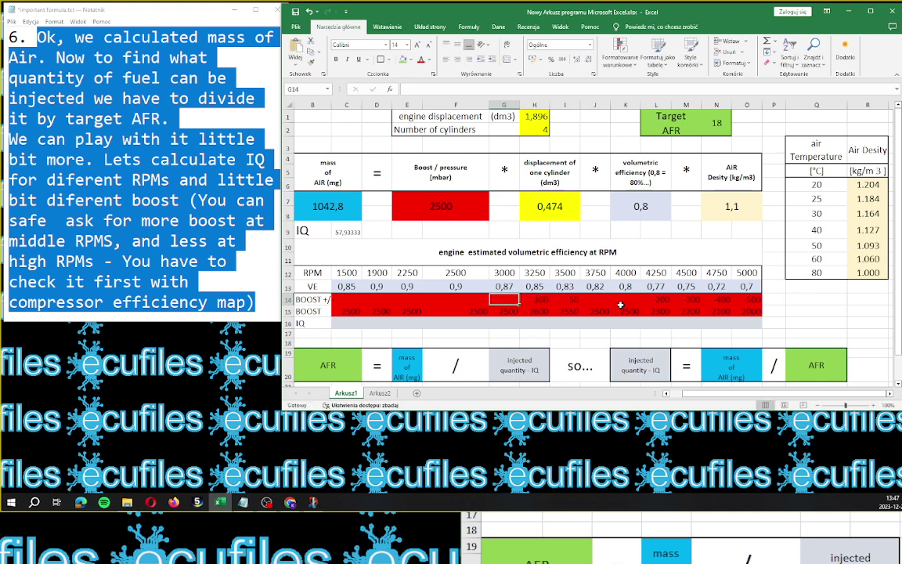
{"action": "type", "text": "50"}
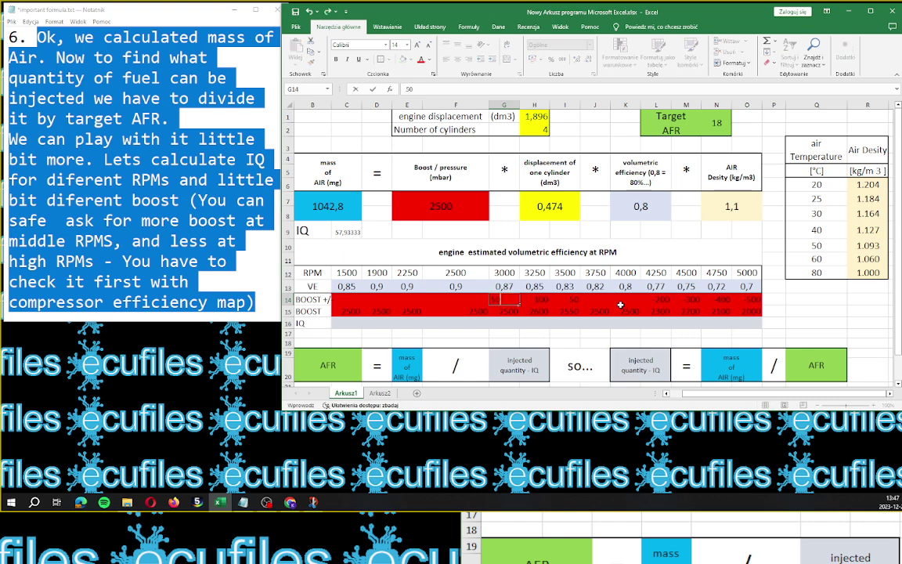
{"action": "key", "text": "Left"}
- Set the low-range boost corrections in row 14 to -400 for 1500 RPM and -200 for 1900 RPM
{"action": "key", "text": "Left"}
{"action": "key", "text": "Left"}
{"action": "key", "text": "Left"}
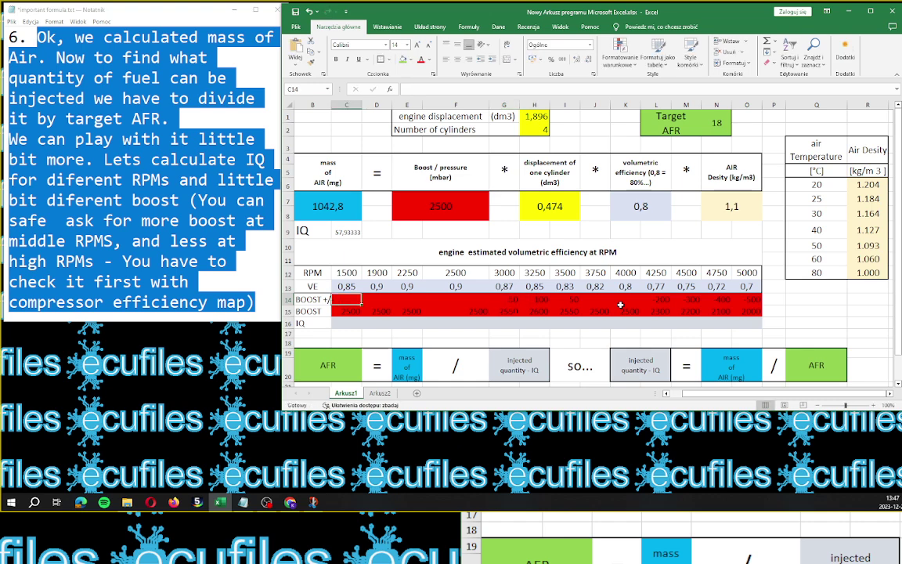
{"action": "type", "text": "-"}
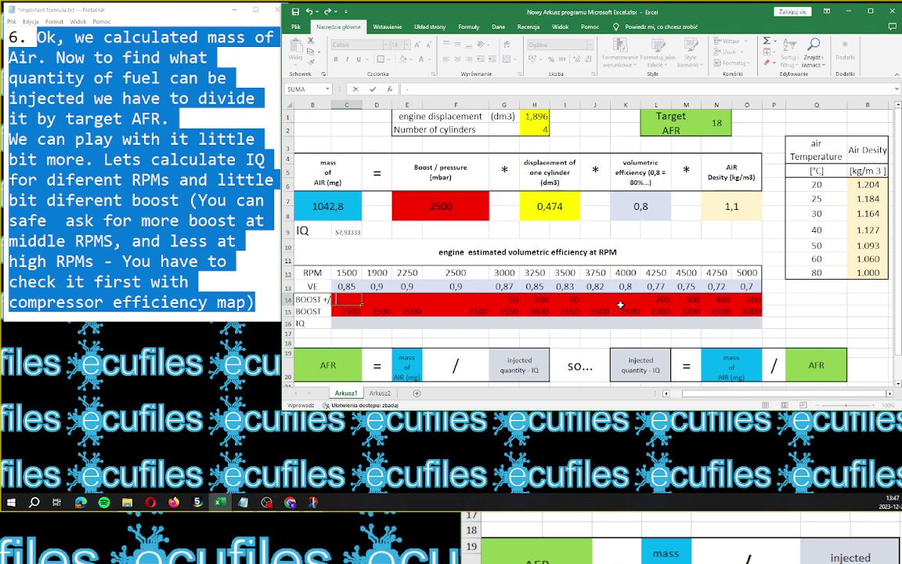
{"action": "type", "text": "400"}
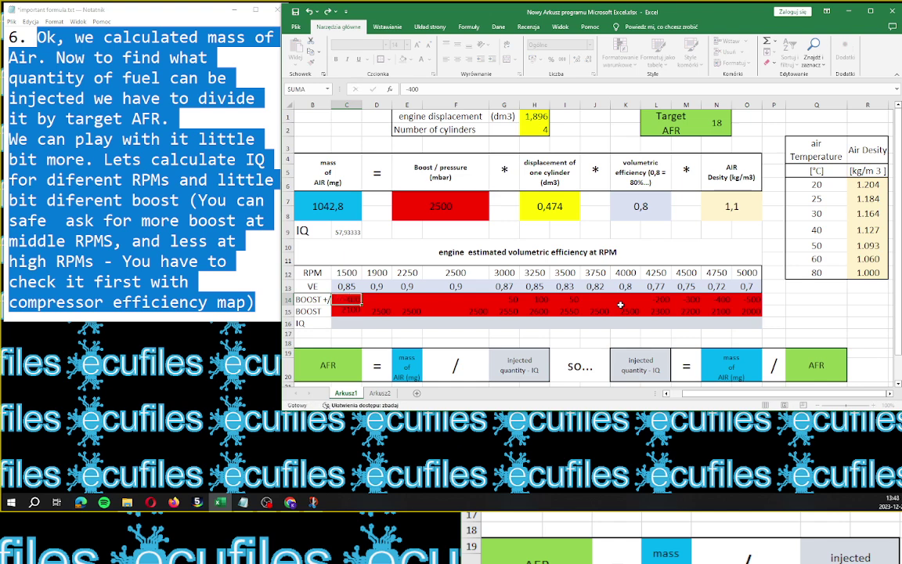
{"action": "key", "text": "Right"}
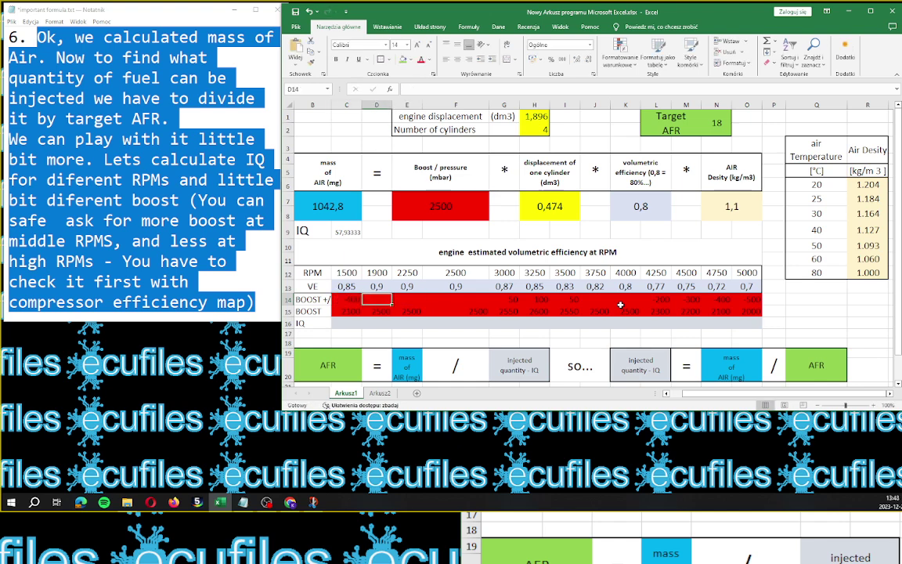
{"action": "type", "text": "-"}
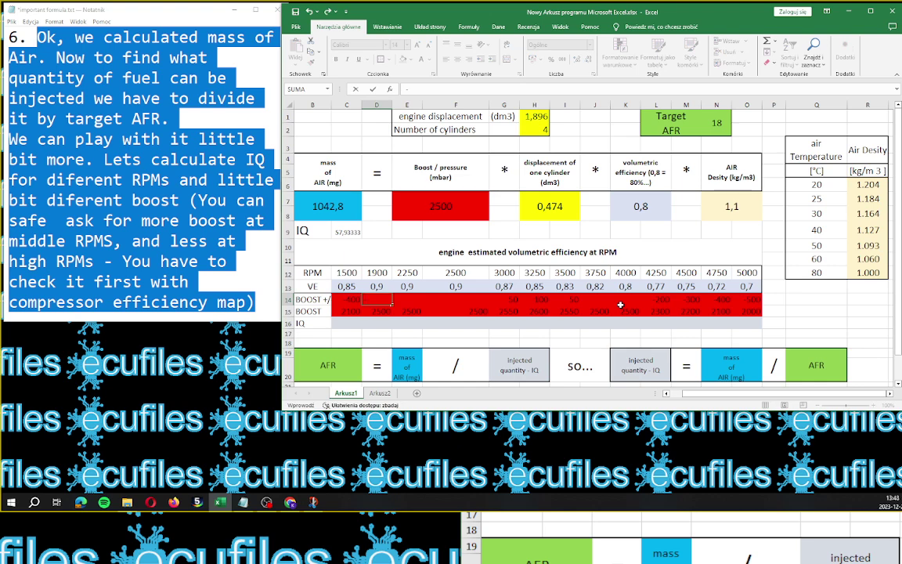
{"action": "type", "text": "200"}
{"action": "key", "text": "Return"}
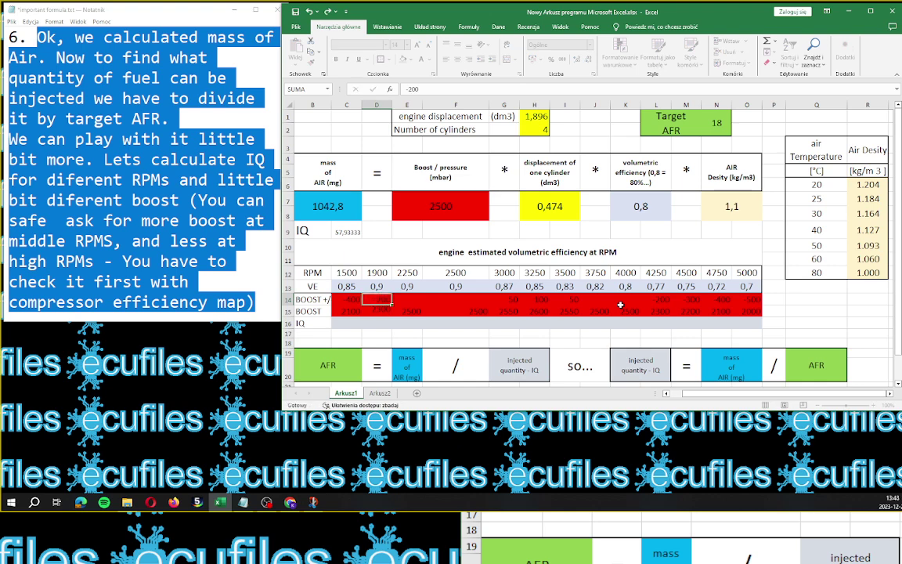
{"action": "key", "text": "Right"}
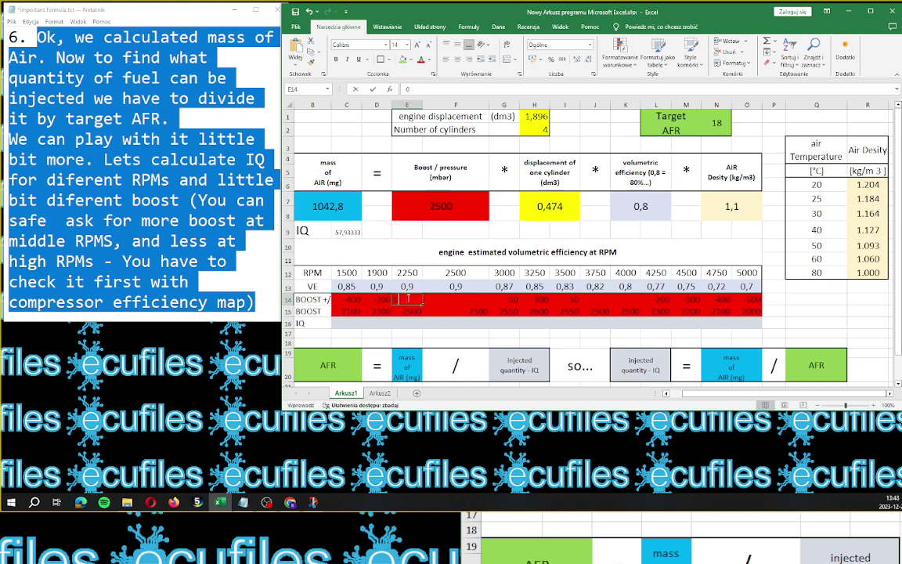
- Set the boost corrections in row 14 to 0 for 2250 RPM and 2500 RPM
{"action": "type", "text": "0"}
{"action": "key", "text": "Tab"}
{"action": "key", "text": "Tab"}
{"action": "key", "text": "Tab"}
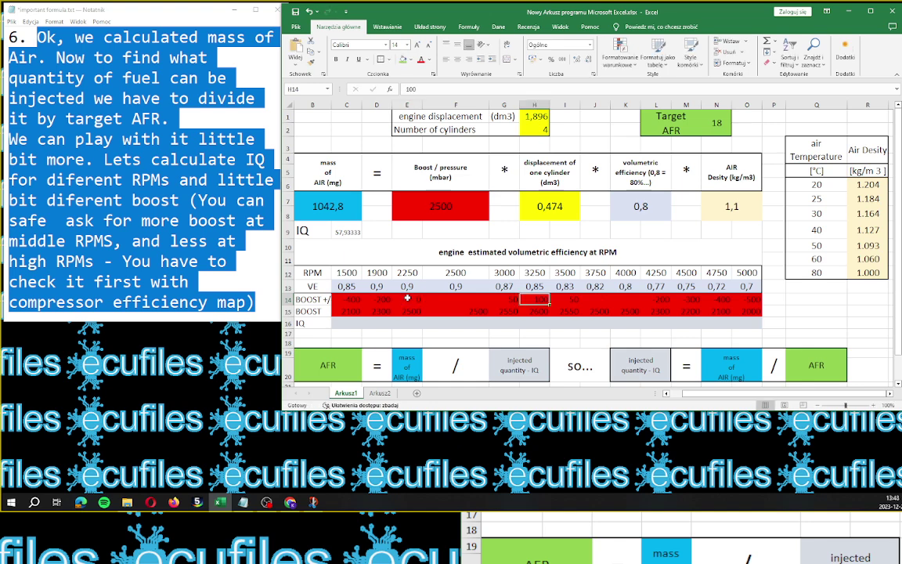
{"action": "key", "text": "Left"}
{"action": "key", "text": "Left"}
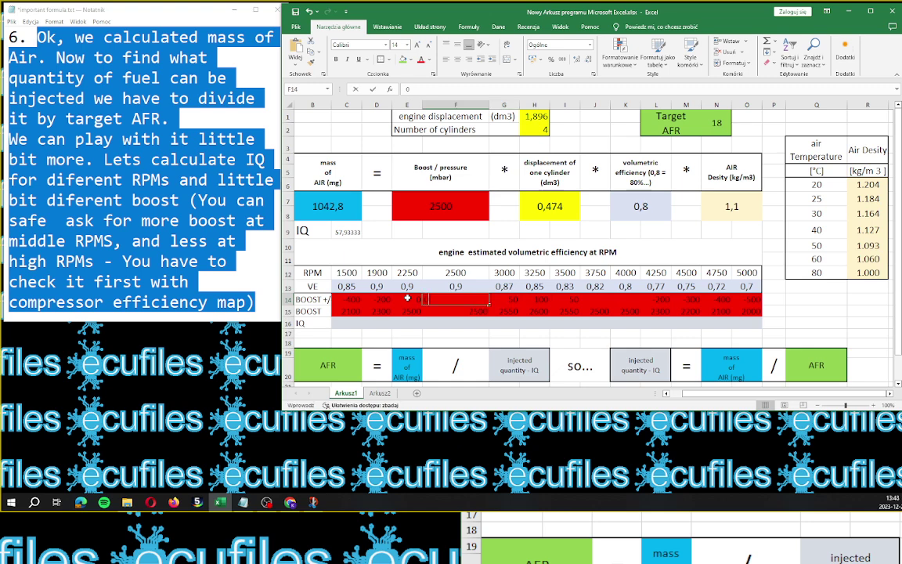
{"action": "type", "text": "0"}
{"action": "key", "text": "Tab"}
{"action": "key", "text": "Tab"}
{"action": "key", "text": "Tab"}
{"action": "key", "text": "Tab"}
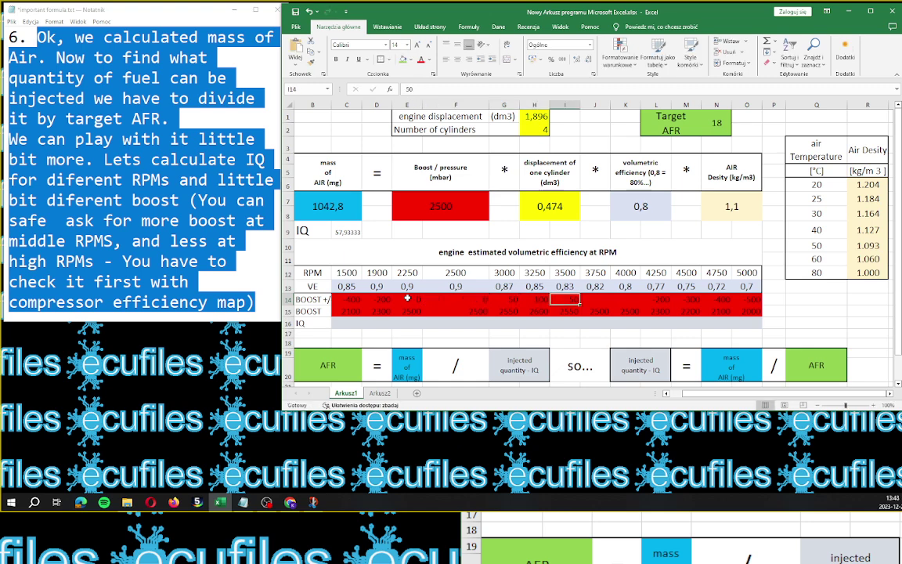
- Set the boost corrections in row 14 to 0 for 3750 RPM and 4000 RPM
{"action": "type", "text": "0"}
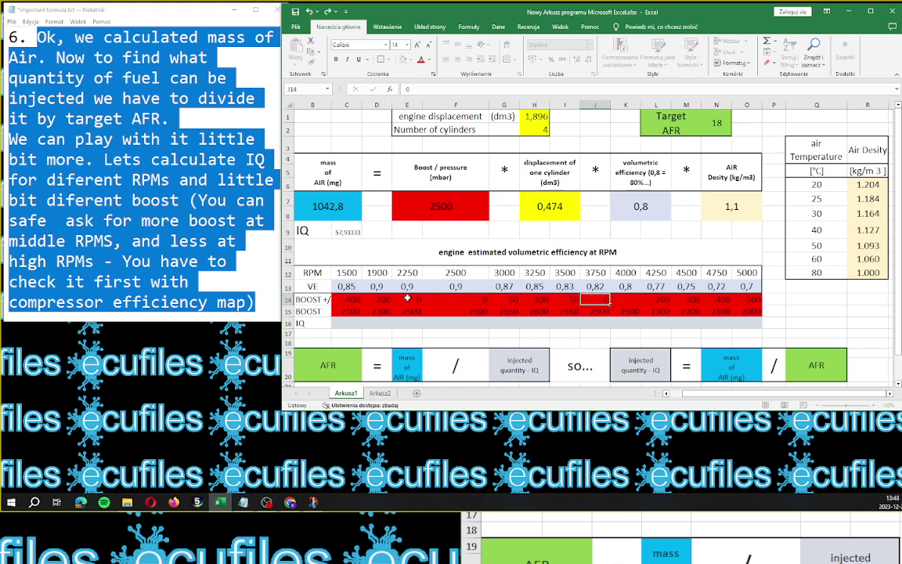
{"action": "key", "text": "Tab"}
{"action": "key", "text": "Tab"}
{"action": "key", "text": "Left"}
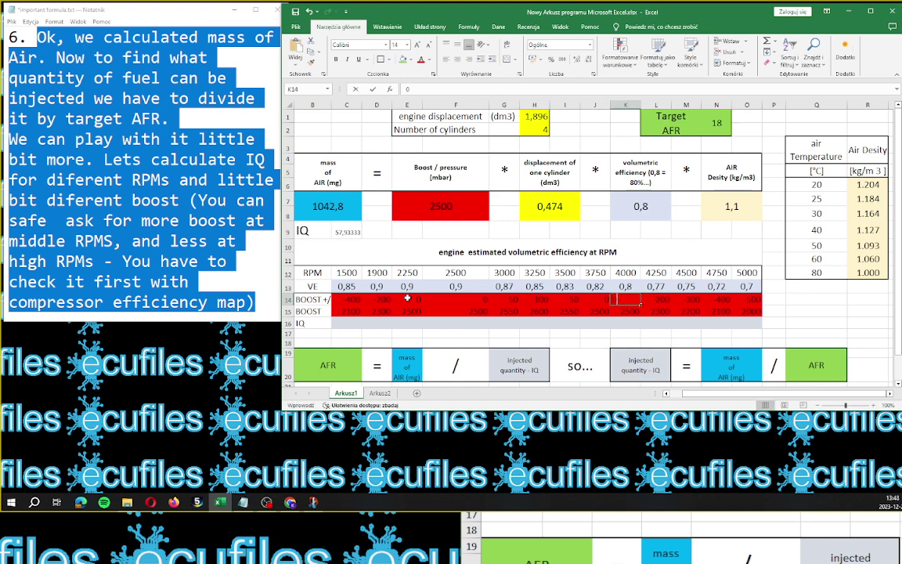
{"action": "type", "text": "0"}
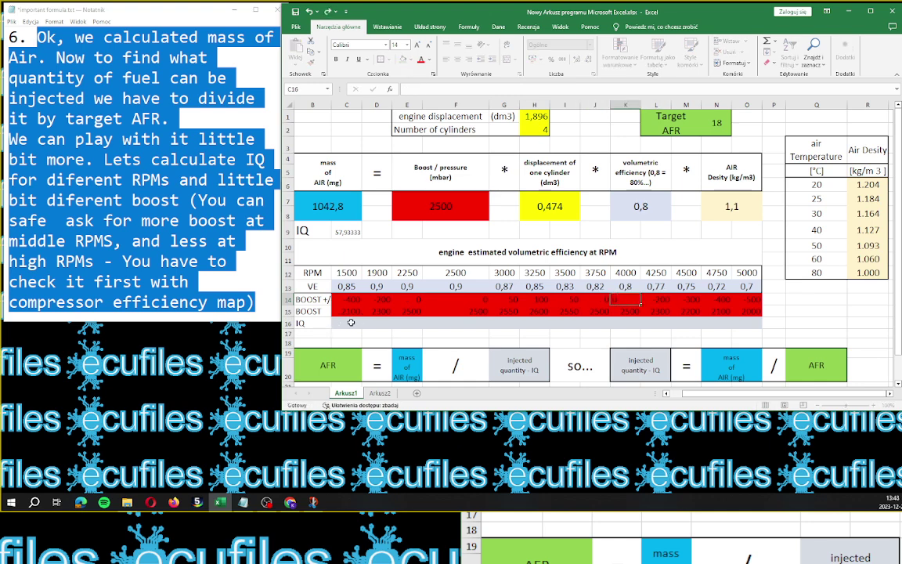
- Start the 1500 RPM IQ formula in C16 by multiplying boost C15 by the cylinder displacement with its column locked, =C15*$H7*
{"action": "left_click", "coordinate": [351, 322]}
{"action": "type", "text": "+"}
{"action": "key", "text": "BackSpace"}
{"action": "type", "text": "="}
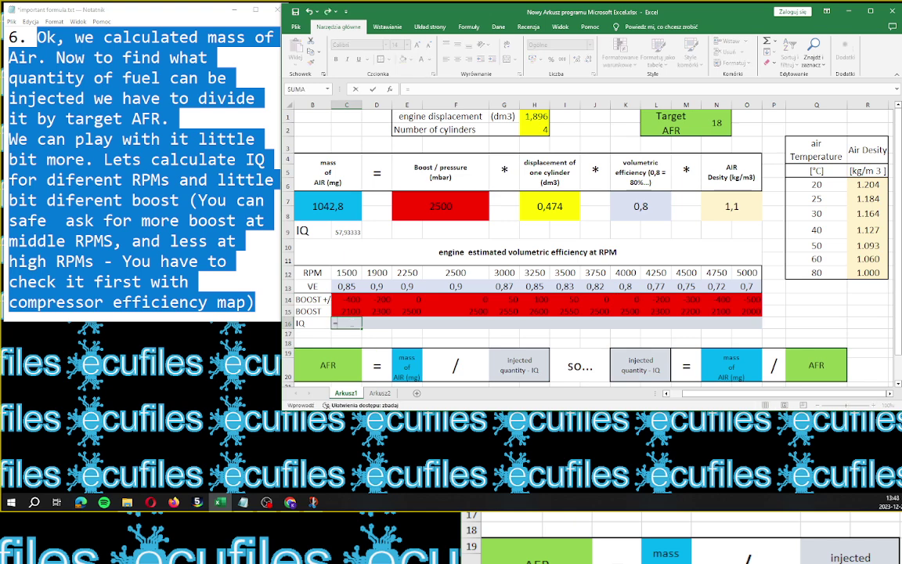
{"action": "left_click", "coordinate": [353, 310]}
{"action": "type", "text": "*"}
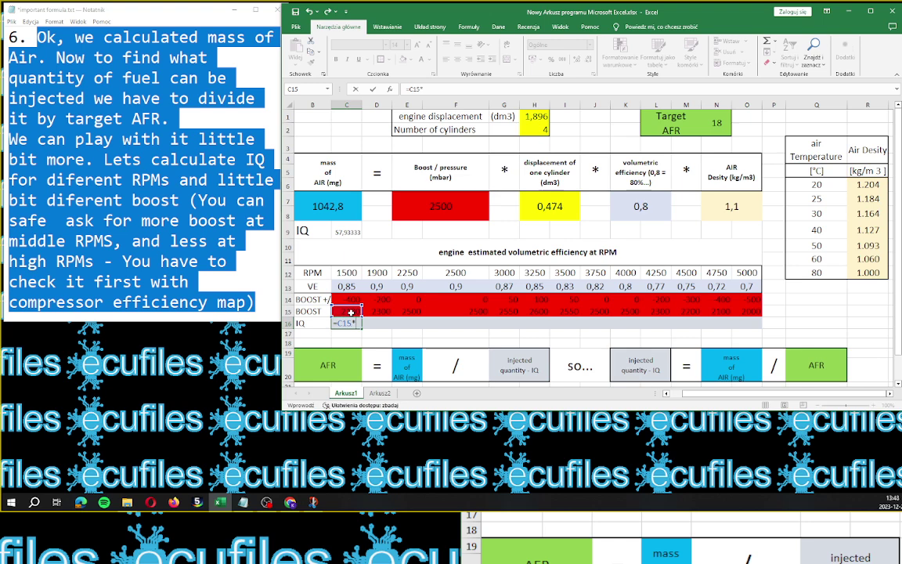
{"action": "left_click", "coordinate": [557, 207]}
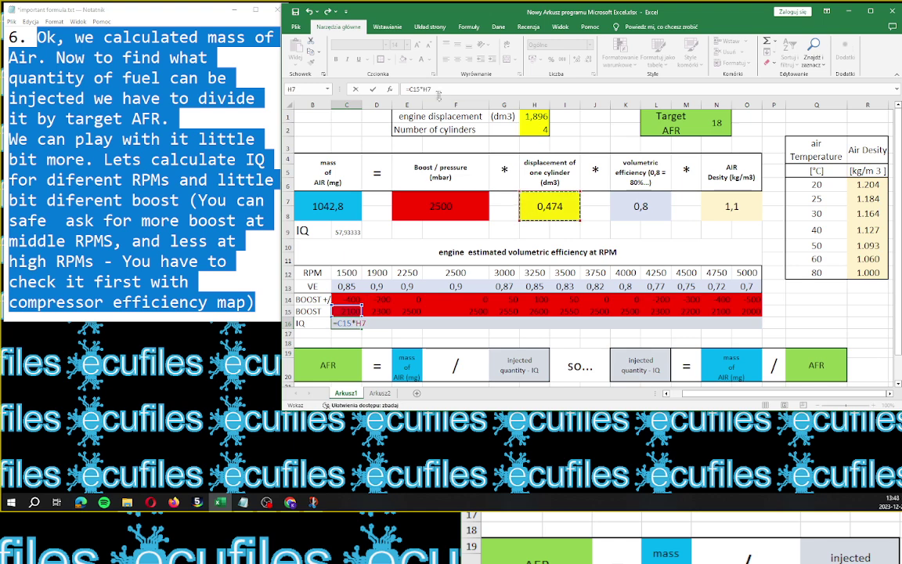
{"action": "left_click", "coordinate": [423, 88]}
{"action": "type", "text": "$H7*"}
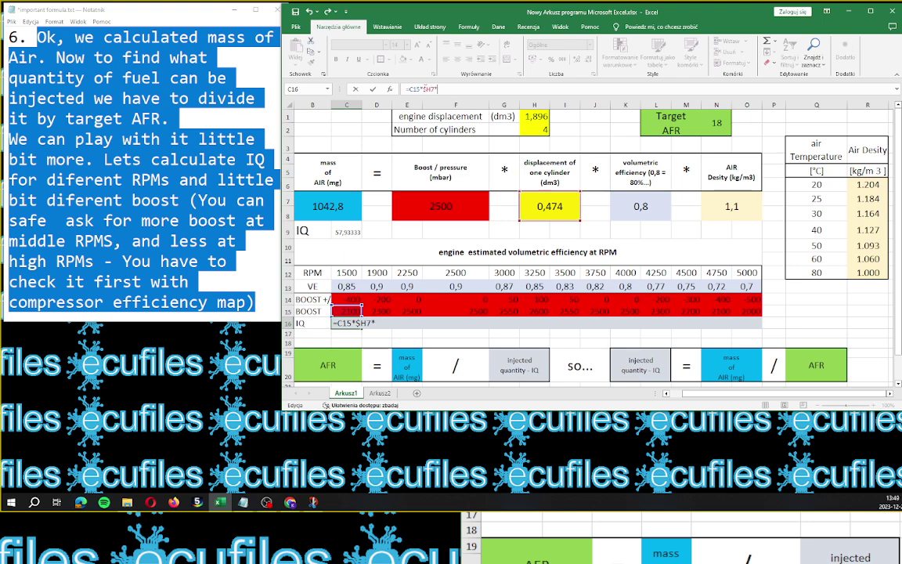
- Complete the C16 formula as =C15*$H7*C13*$N7/$N1 and fill it across row 16 to the 5000 RPM column
{"action": "left_click", "coordinate": [345, 286]}
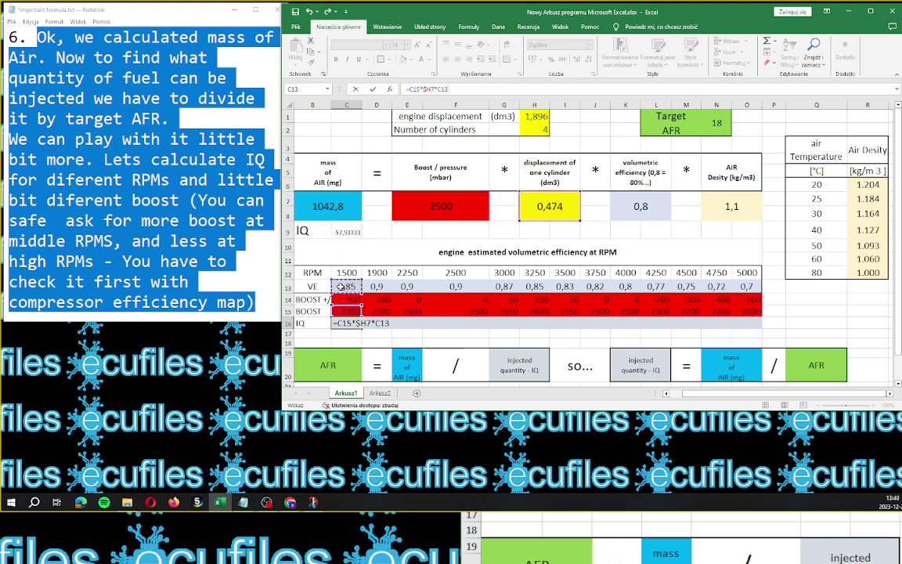
{"action": "type", "text": "*"}
{"action": "left_click", "coordinate": [731, 206]}
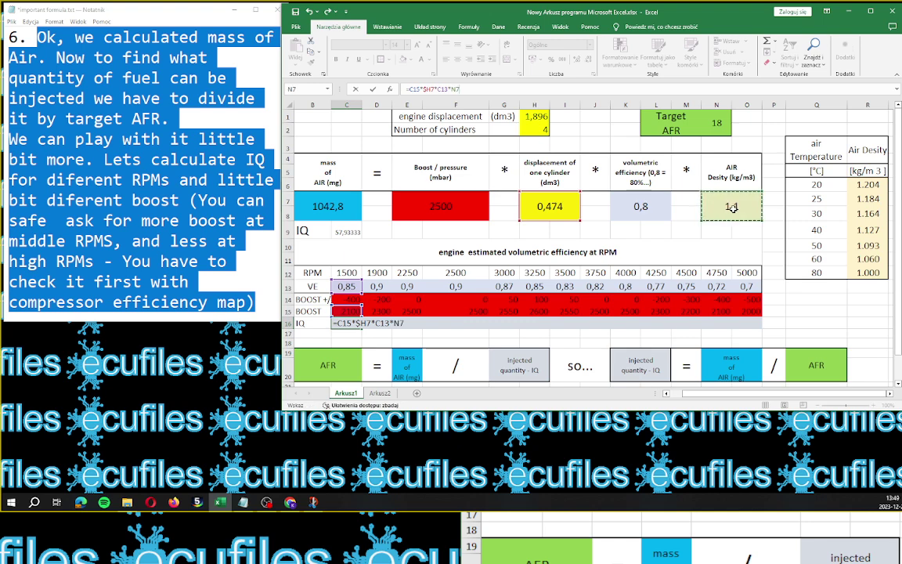
{"action": "left_click", "coordinate": [456, 92]}
{"action": "type", "text": "$N7/"}
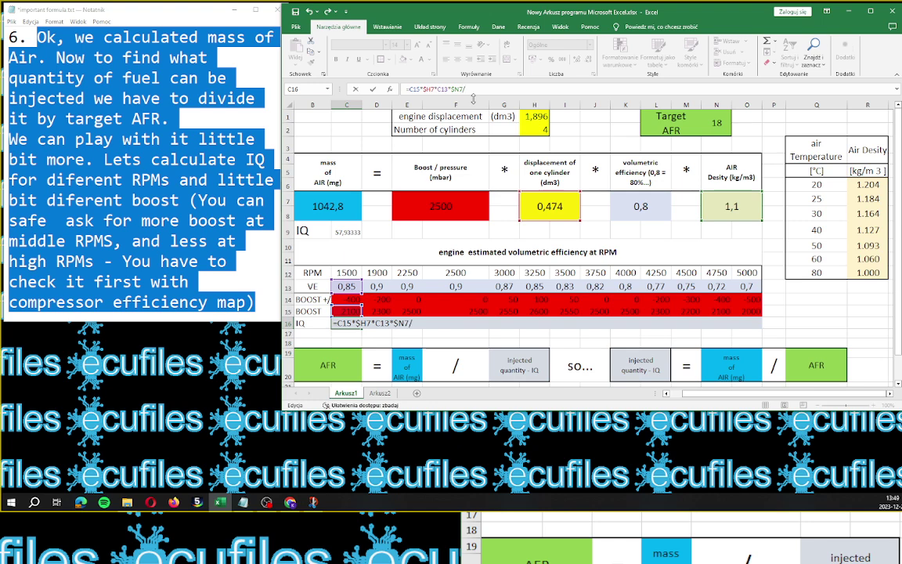
{"action": "left_click", "coordinate": [715, 122]}
{"action": "left_click", "coordinate": [449, 88]}
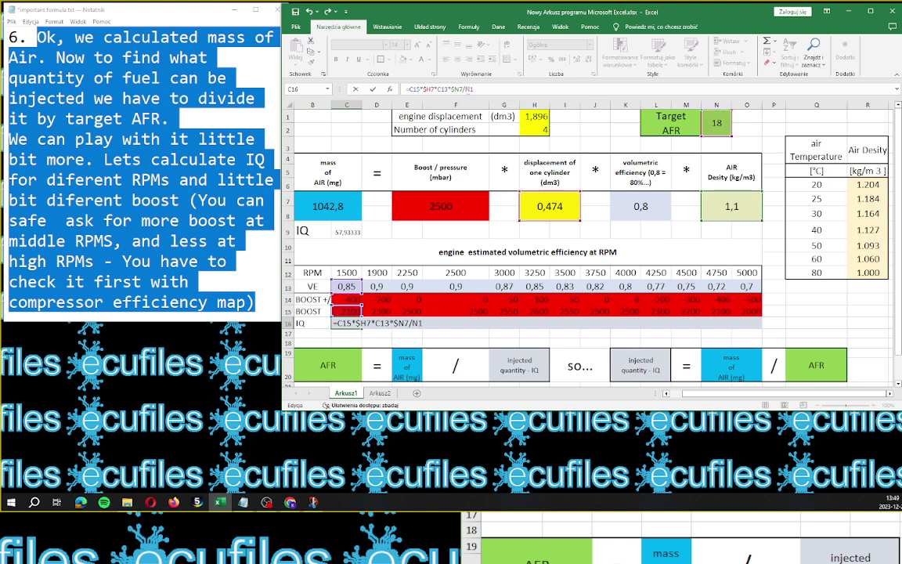
{"action": "key", "text": "Tab"}
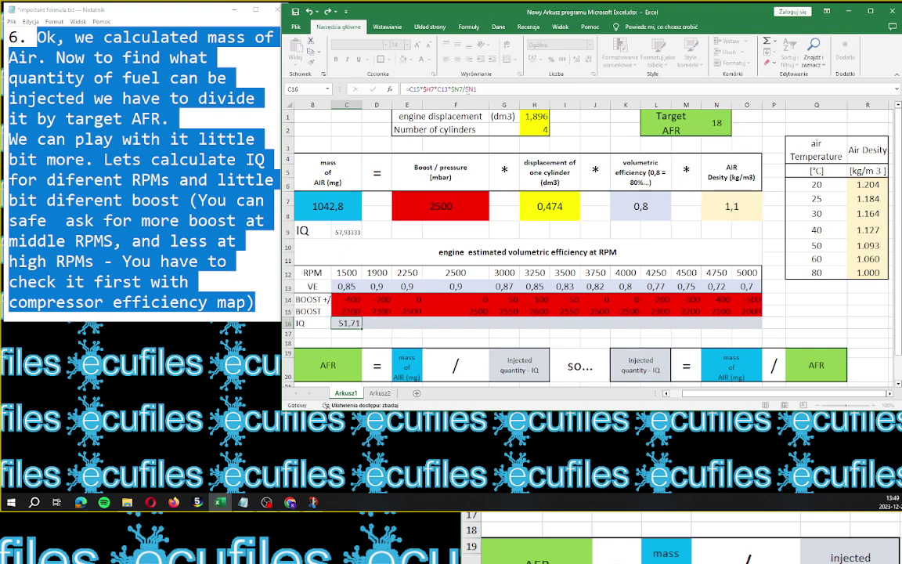
{"action": "left_click", "coordinate": [349, 322]}
{"action": "left_click_drag", "start_coordinate": [363, 329], "coordinate": [767, 337]}
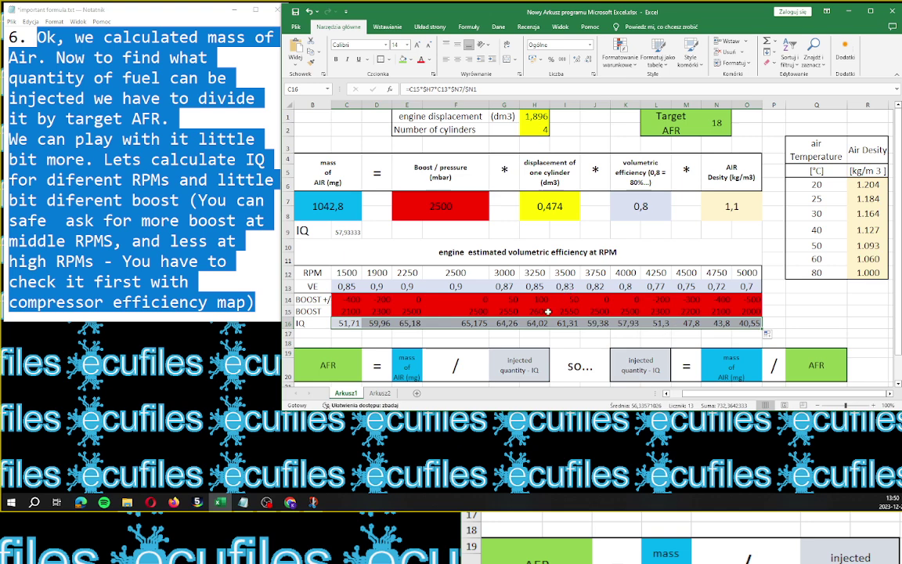
- Set the target AFR in N1 to 17,5
{"action": "left_click", "coordinate": [709, 134]}
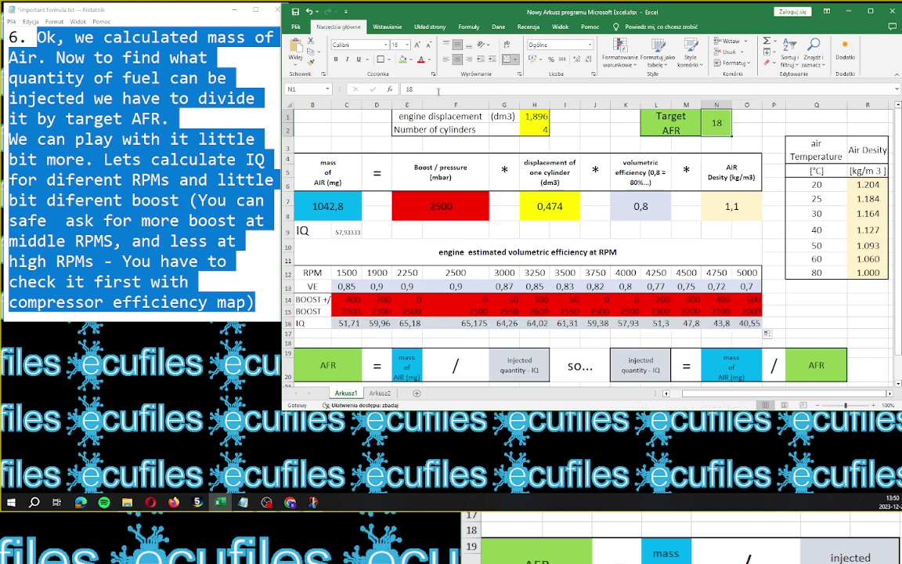
{"action": "left_click", "coordinate": [398, 88]}
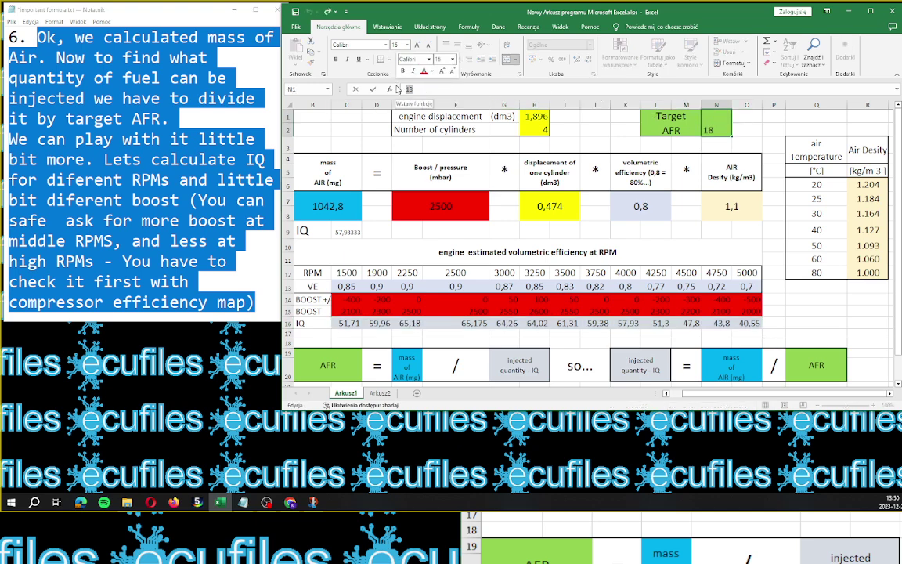
{"action": "key", "text": "BackSpace"}
{"action": "type", "text": "7,5"}
{"action": "key", "text": "Tab"}
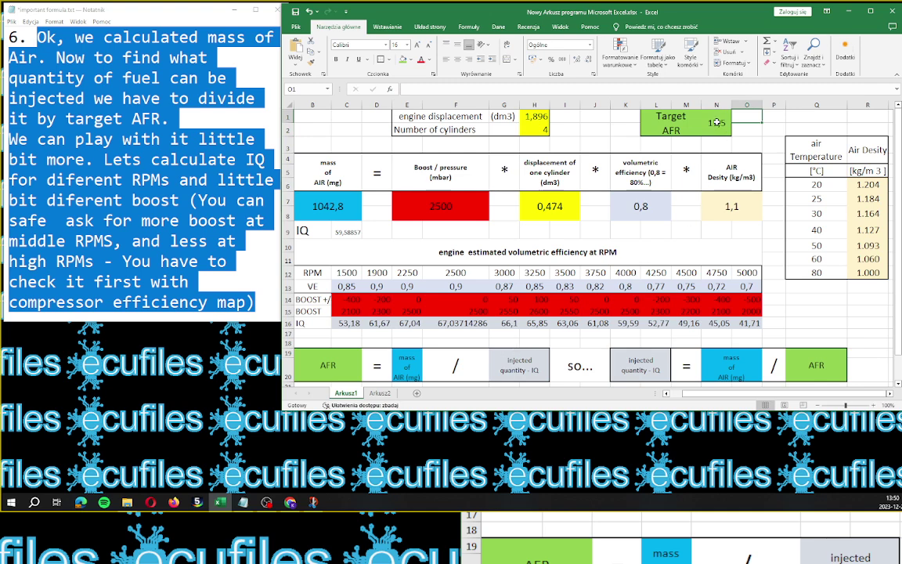
- Set the target AFR in N1 to 17
{"action": "key", "text": "Left"}
{"action": "key", "text": "F2"}
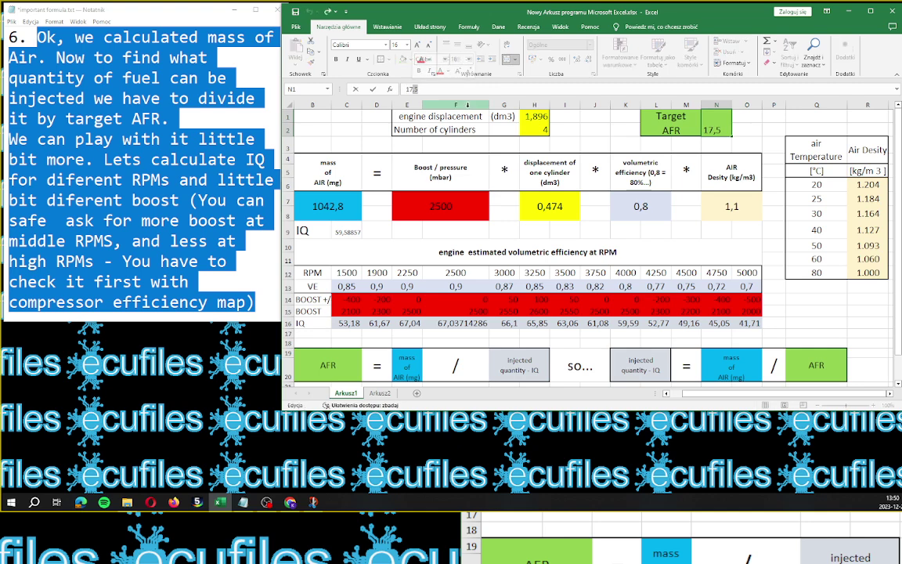
{"action": "key", "text": "BackSpace"}
{"action": "key", "text": "BackSpace"}
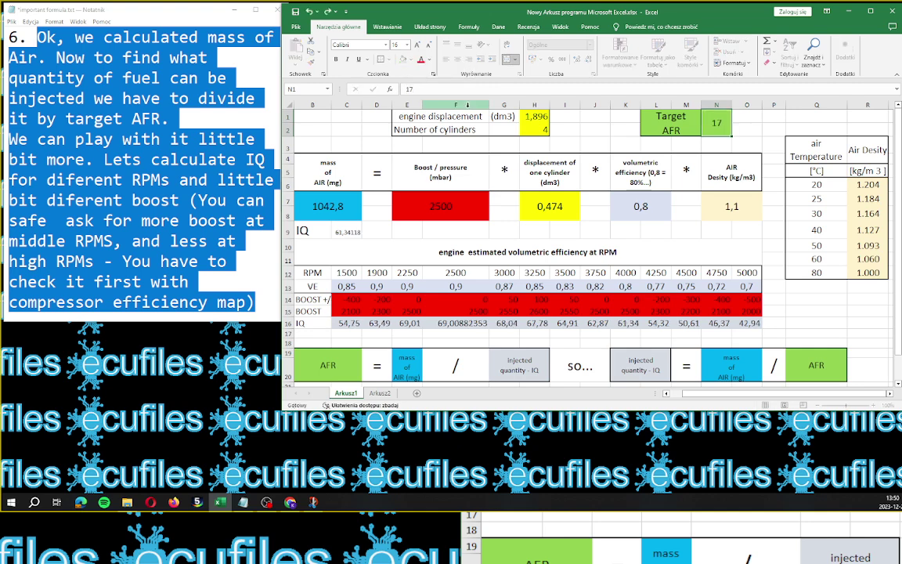
{"action": "key", "text": "Tab"}
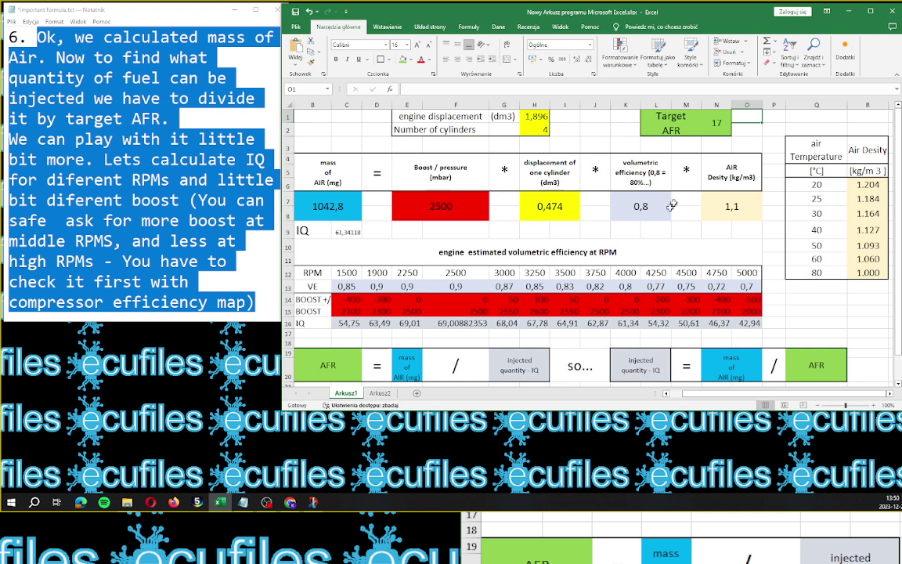
- Switch to the Notepad notes and highlight item 7, "for files please visit ecufiles.com.pl"
{"action": "left_click", "coordinate": [275, 171]}
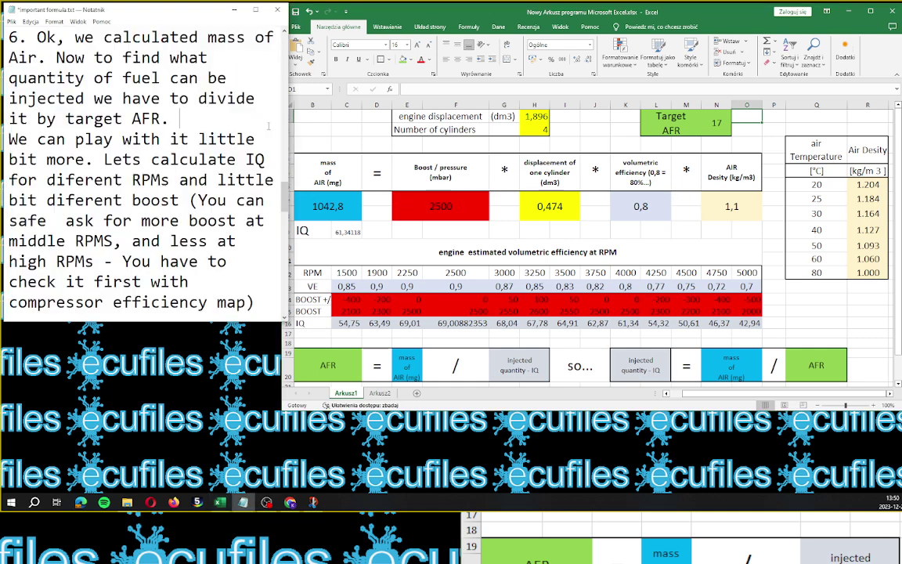
{"action": "left_click_drag", "start_coordinate": [284, 192], "coordinate": [287, 245]}
{"action": "left_click_drag", "start_coordinate": [10, 159], "coordinate": [125, 188]}
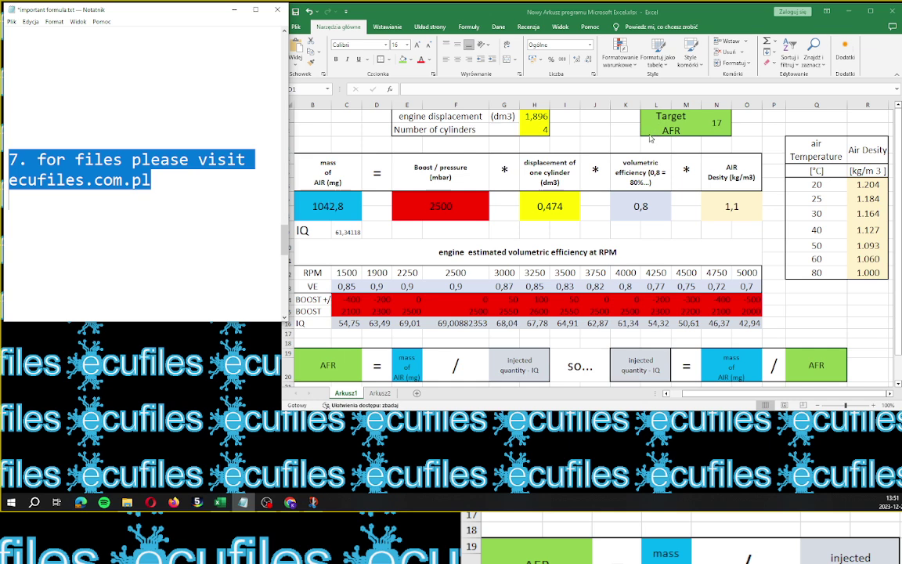
- Switch back to the Excel sheet and enter the row label "air desity" in B17, below IQ
{"action": "left_click", "coordinate": [317, 335]}
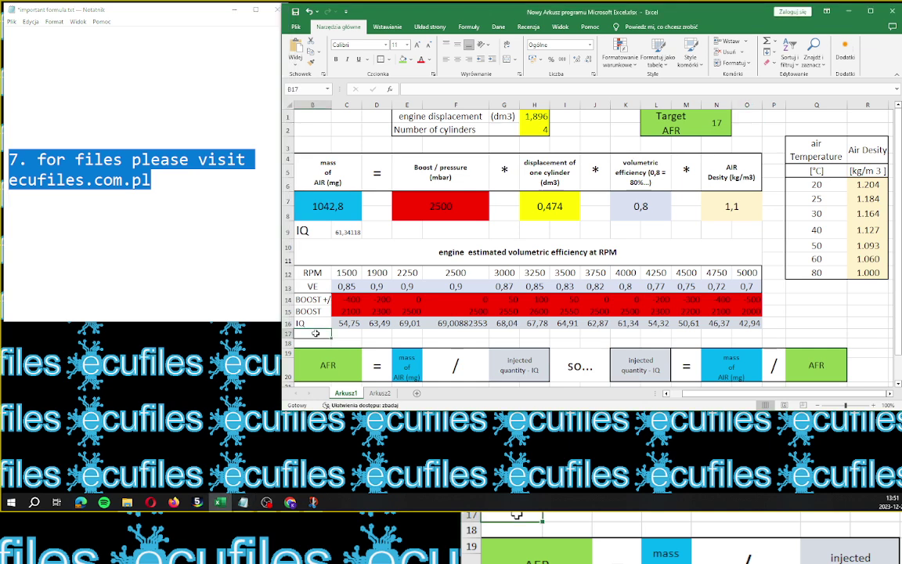
{"action": "left_click", "coordinate": [401, 89]}
{"action": "type", "text": "a"}
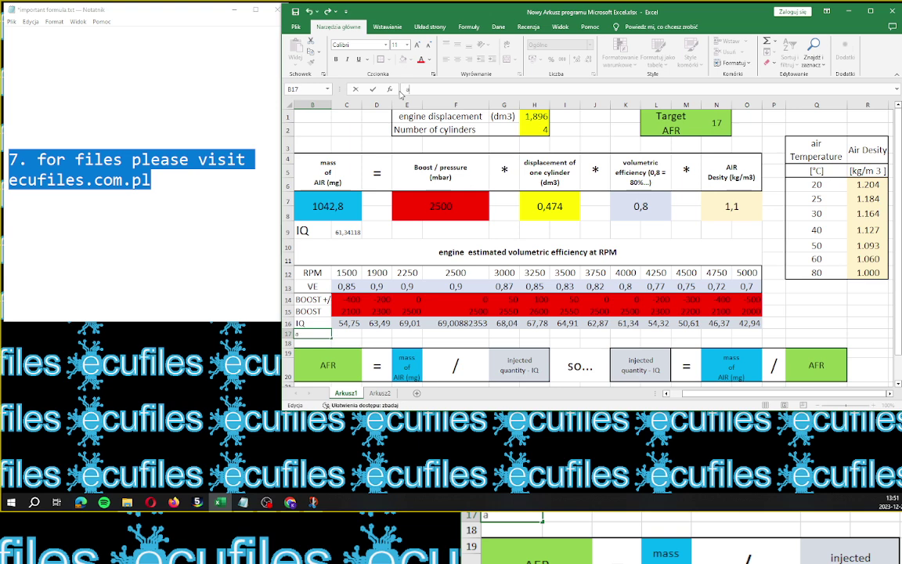
{"action": "type", "text": "ir desity"}
{"action": "key", "text": "ctrl+Return"}
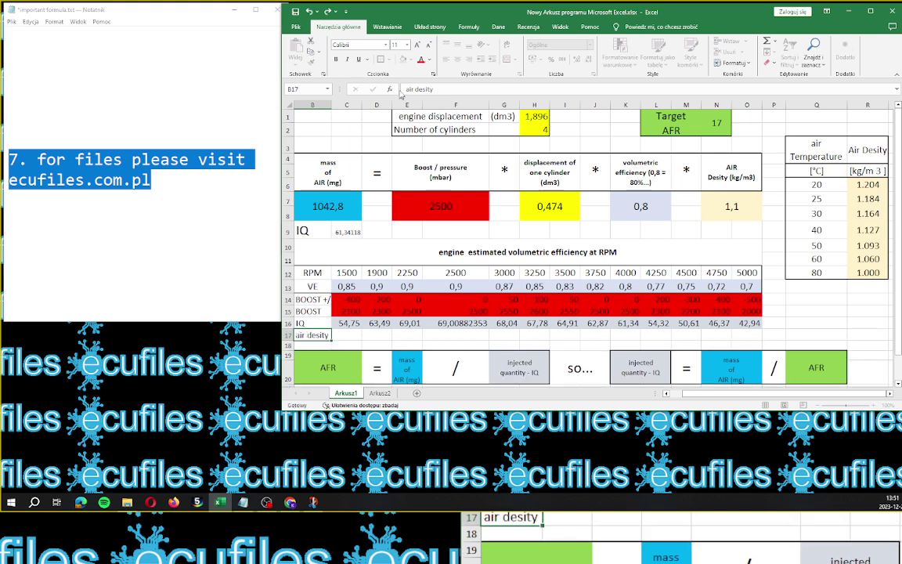
{"action": "key", "text": "Right"}
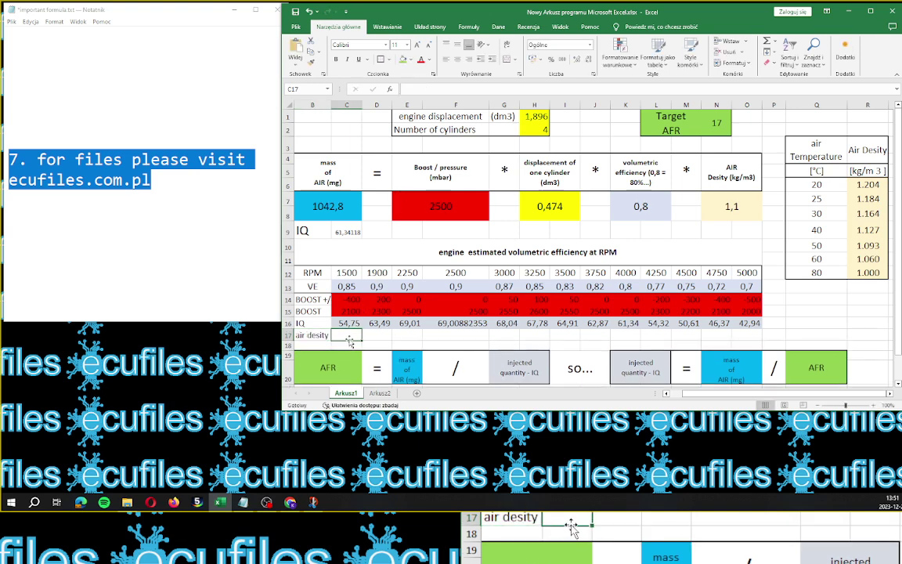
{"action": "type", "text": "="}
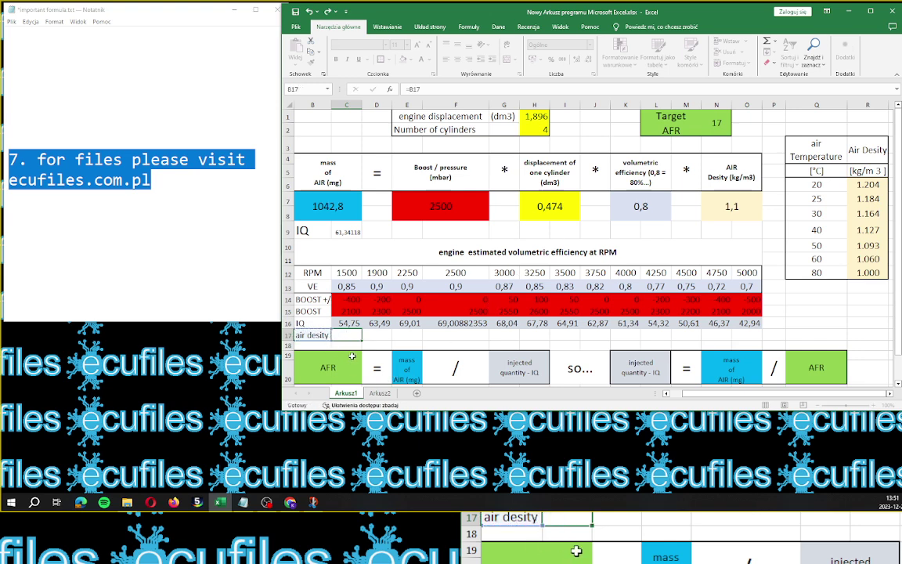
{"action": "key", "text": "Escape"}
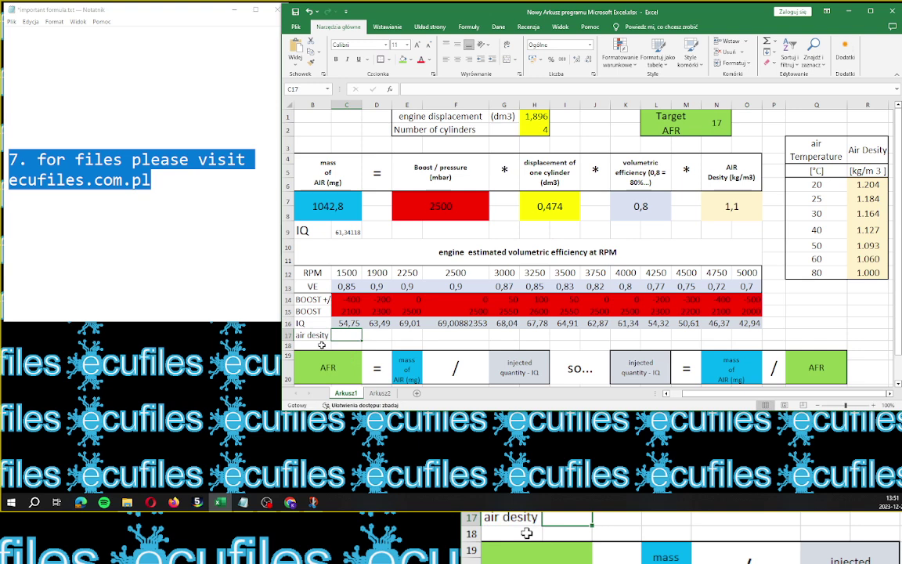
{"action": "type", "text": "+"}
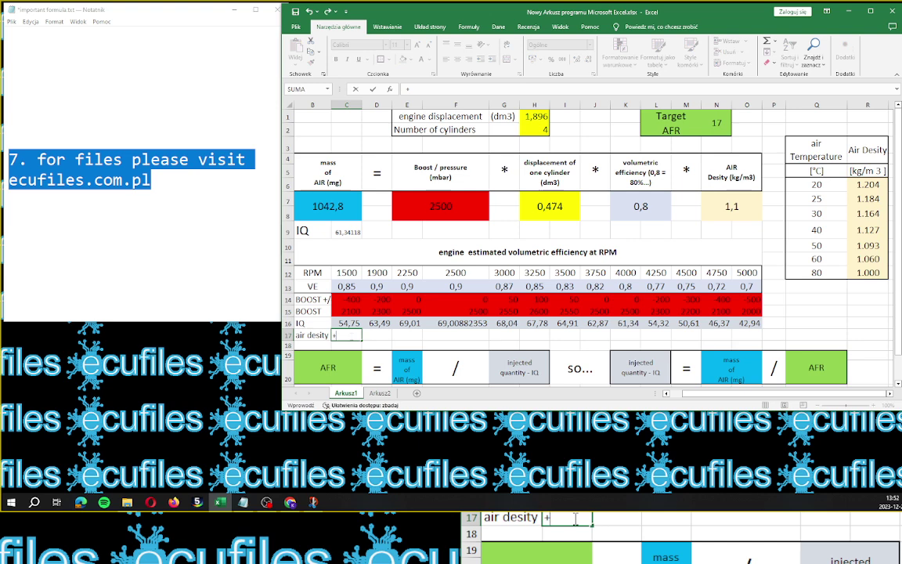
{"action": "key", "text": "Escape"}
- Extend the label in B17 to read "air desity +/-"
{"action": "left_click", "coordinate": [313, 335]}
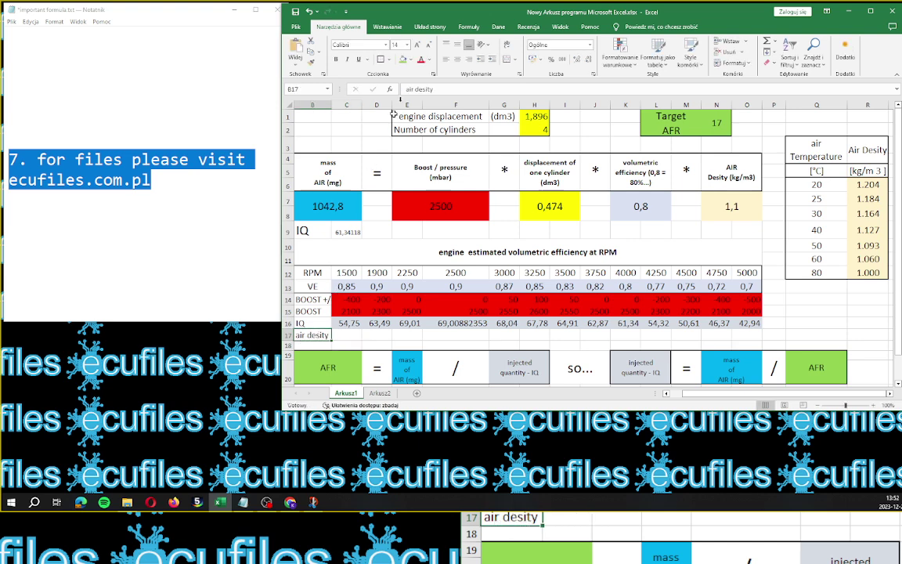
{"action": "left_click", "coordinate": [438, 91]}
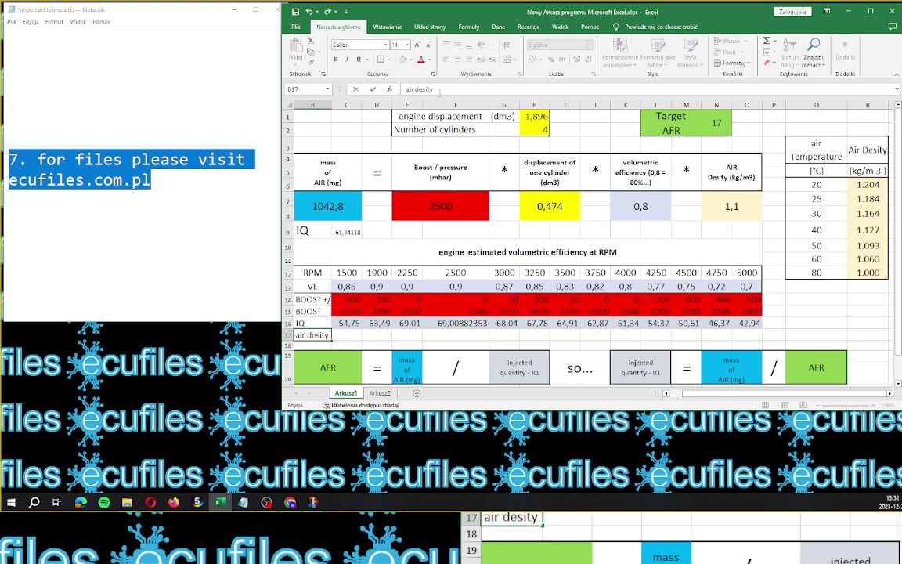
{"action": "type", "text": "+"}
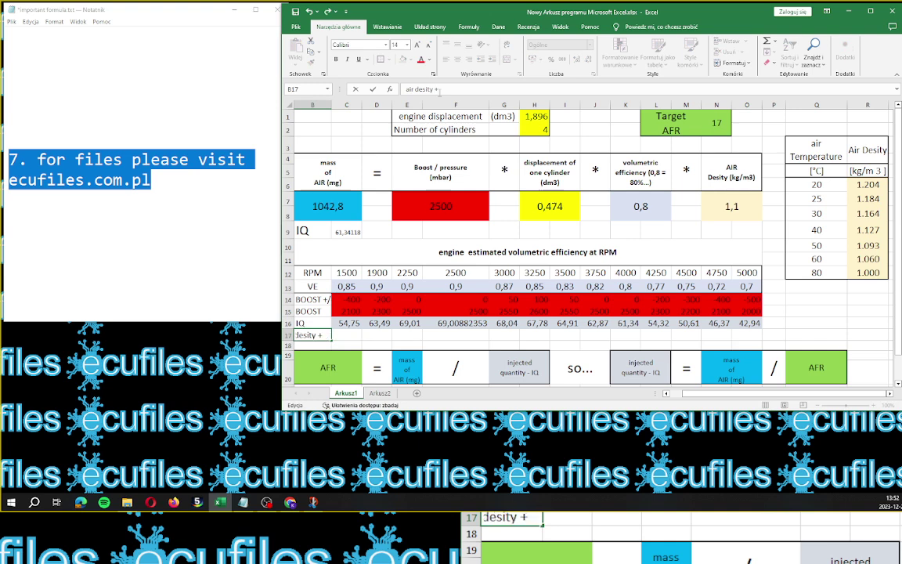
{"action": "type", "text": "/_"}
{"action": "type", "text": "-"}
{"action": "key", "text": "Tab"}
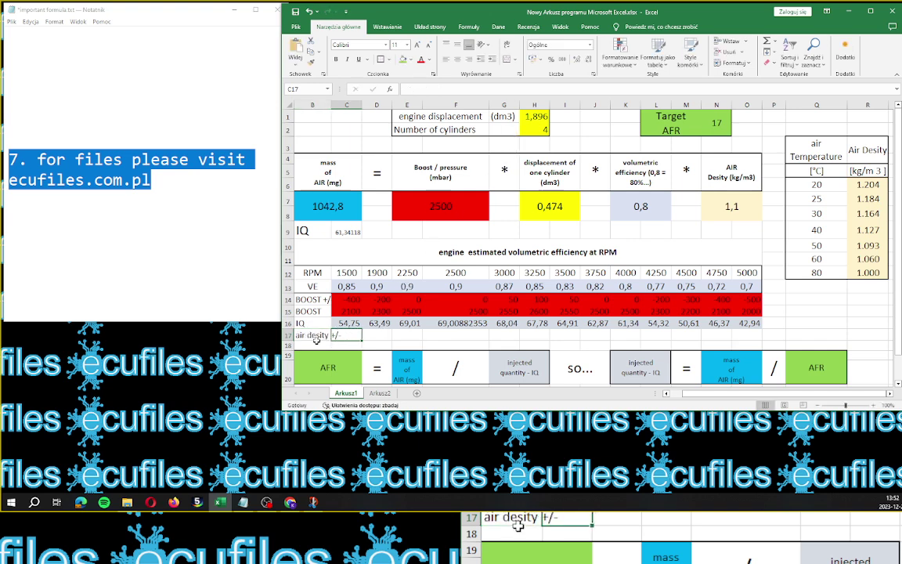
- Reduce the font size of the "air desity +/-" label in B17 to 10
{"action": "left_click", "coordinate": [316, 336]}
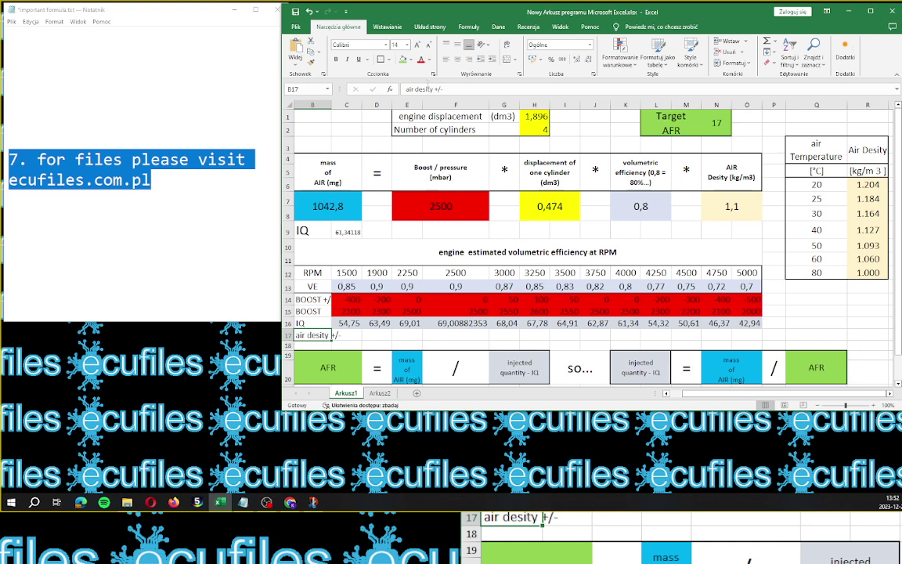
{"action": "left_click_drag", "start_coordinate": [406, 88], "coordinate": [444, 89]}
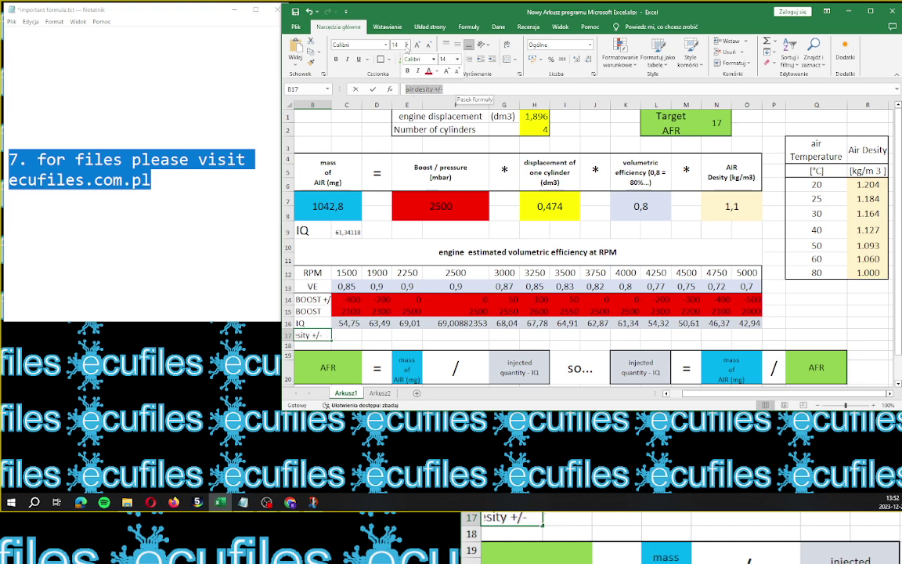
{"action": "left_click", "coordinate": [407, 45]}
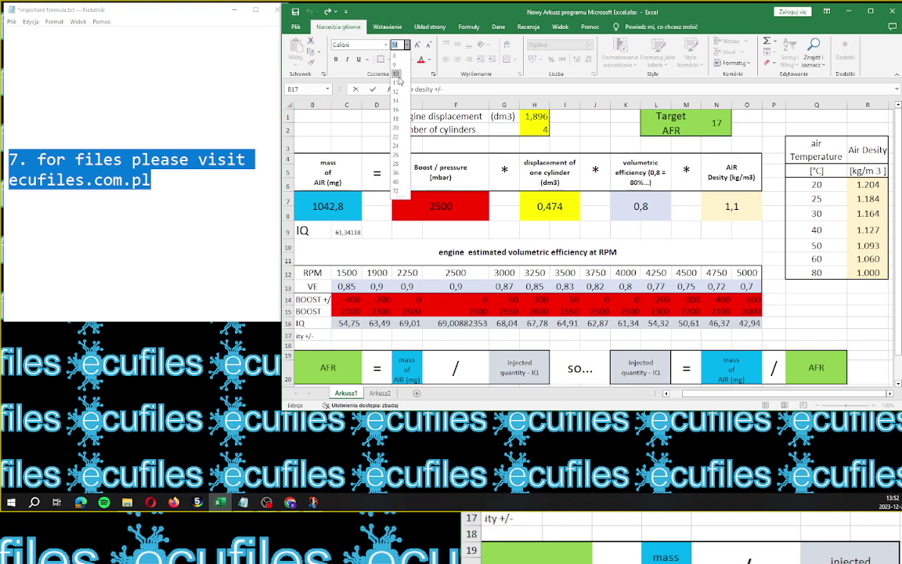
{"action": "left_click", "coordinate": [397, 74]}
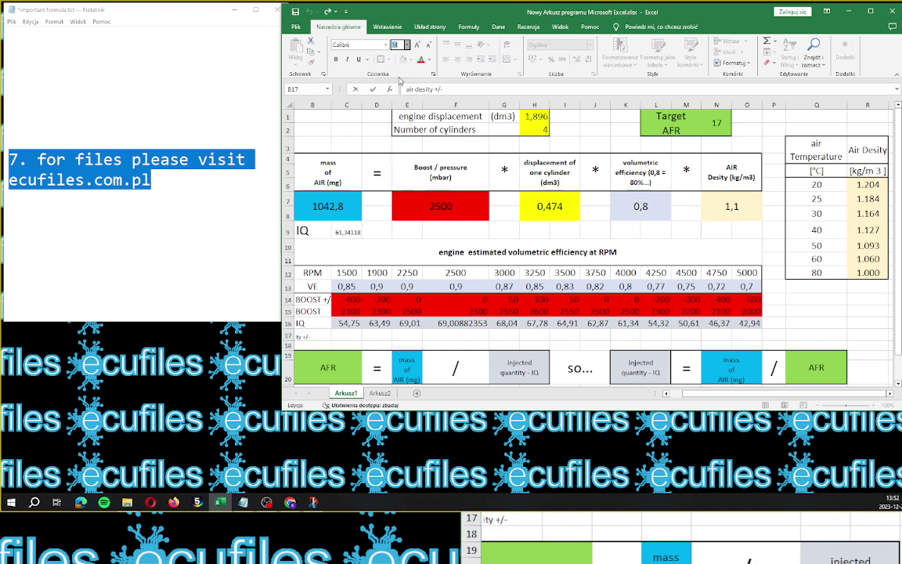
{"action": "left_click", "coordinate": [319, 301]}
- Enter an air density adjustment of 0,1 in C17 through F17, for 1500 to 2500 RPM
{"action": "left_click", "coordinate": [355, 333]}
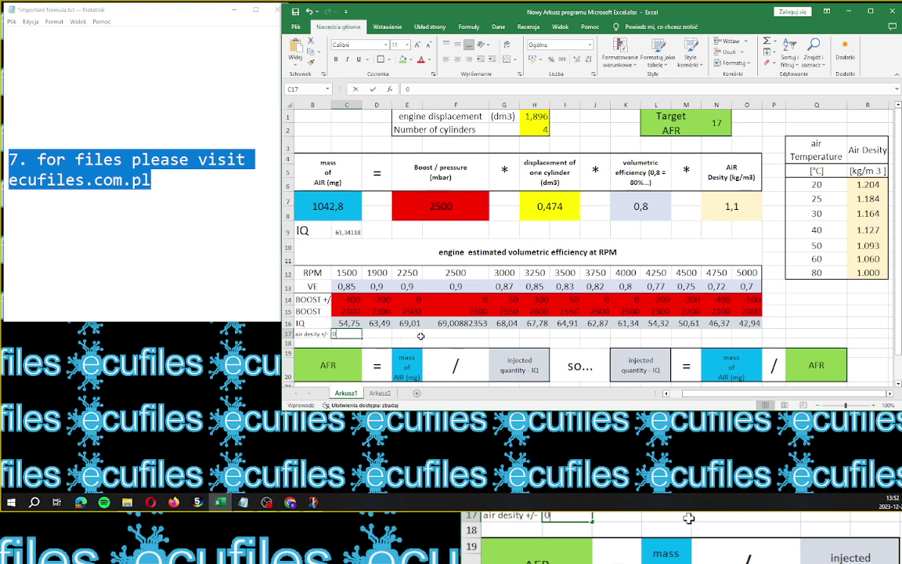
{"action": "type", "text": "0,1"}
{"action": "key", "text": "Tab"}
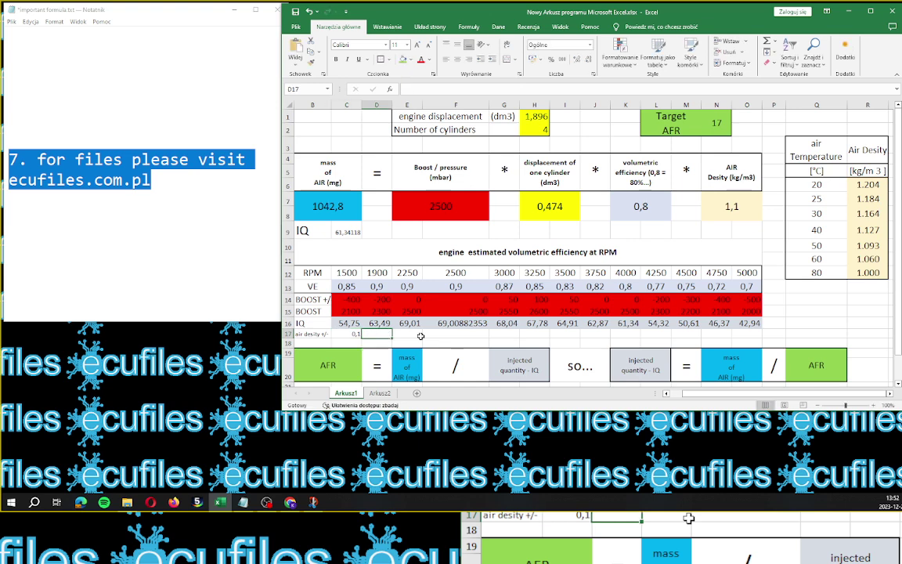
{"action": "key", "text": "F2"}
{"action": "type", "text": "0,1"}
{"action": "key", "text": "Tab"}
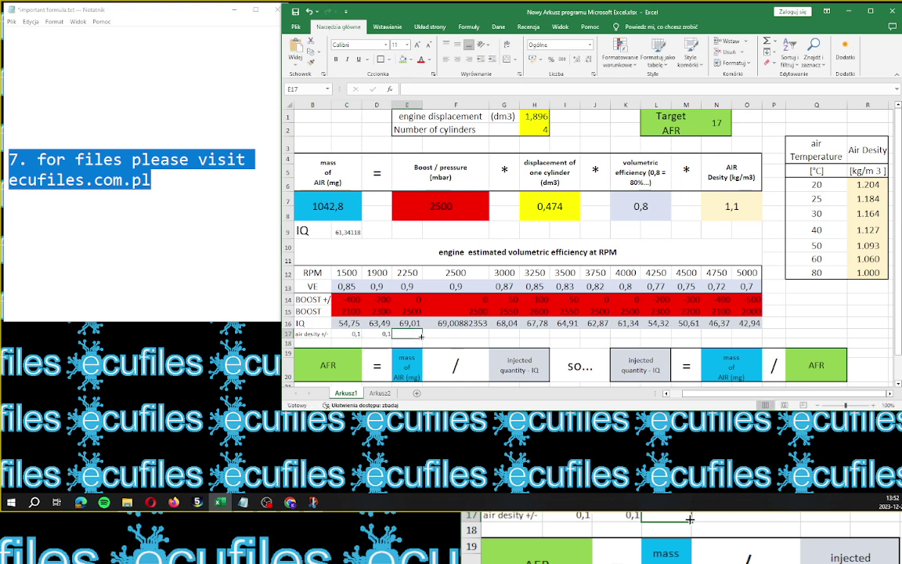
{"action": "type", "text": "0,1"}
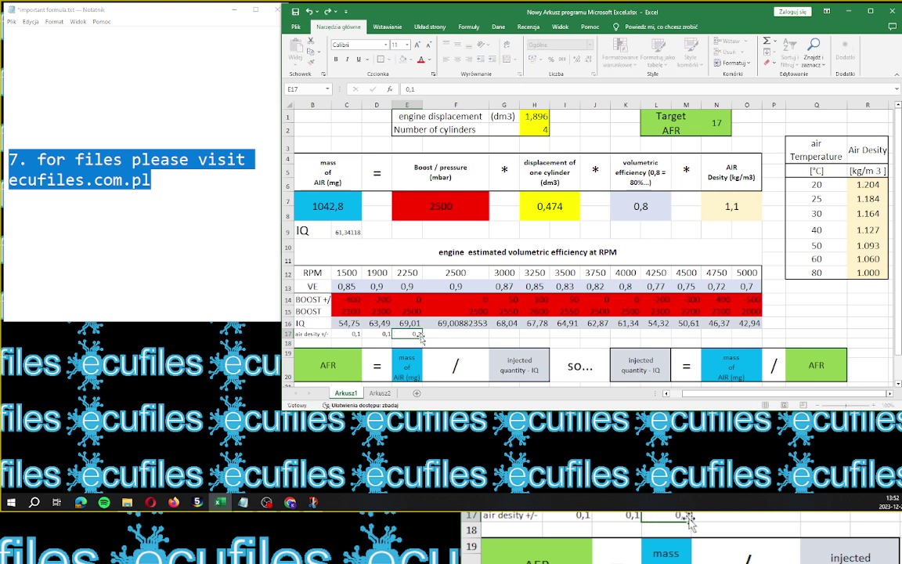
{"action": "key", "text": "Tab"}
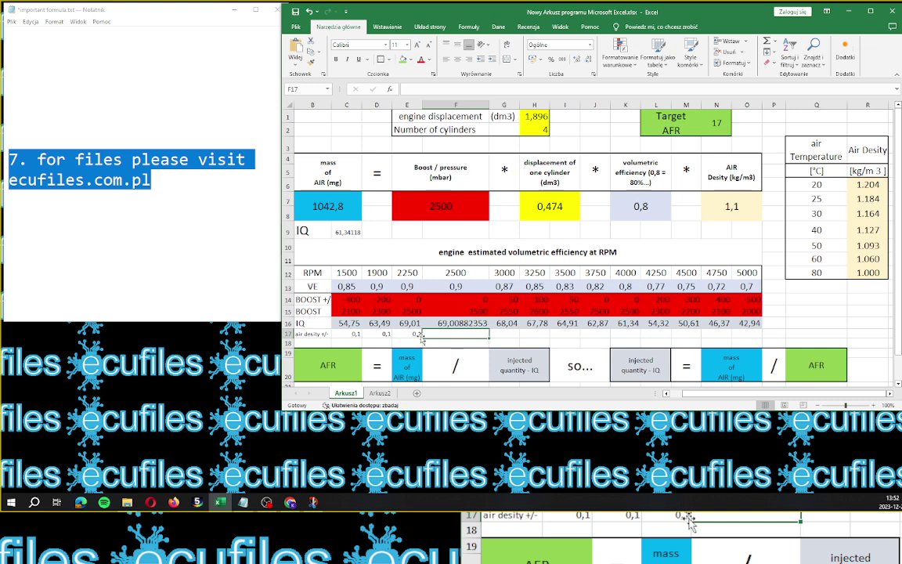
{"action": "type", "text": "0,1"}
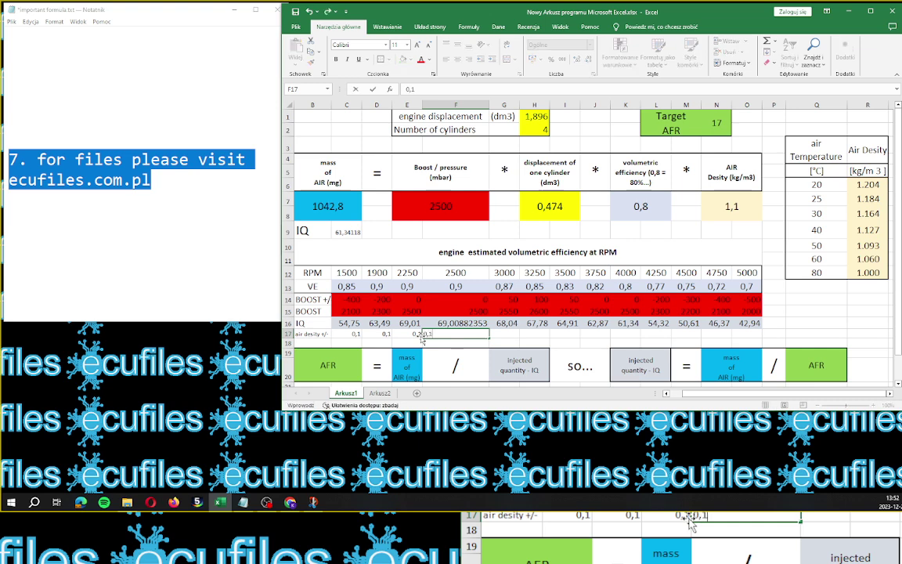
{"action": "key", "text": "ctrl+Return"}
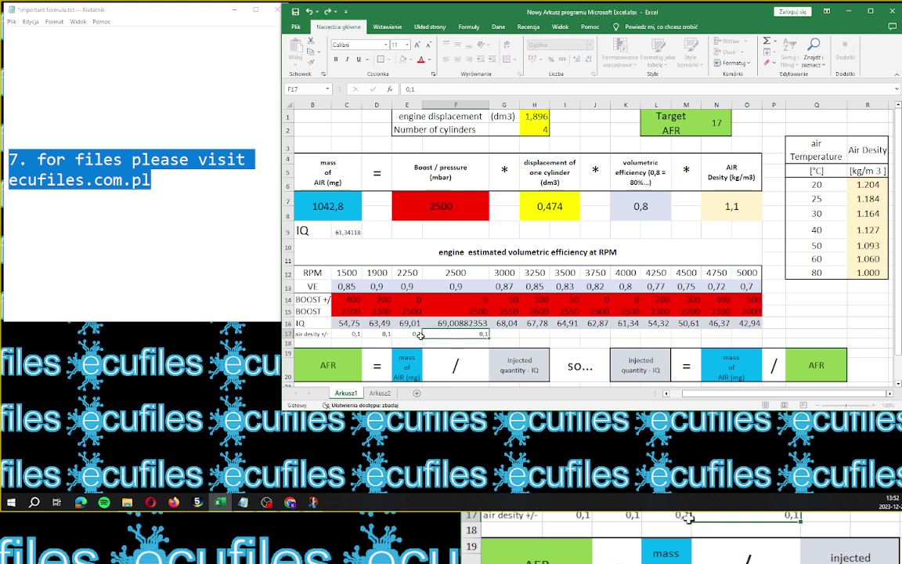
- Enter air density adjustments of 0,05 in G17 for 3000 RPM and 0 in H17 for 3250 RPM
{"action": "key", "text": "Right"}
{"action": "key", "text": "Right"}
{"action": "key", "text": "Left"}
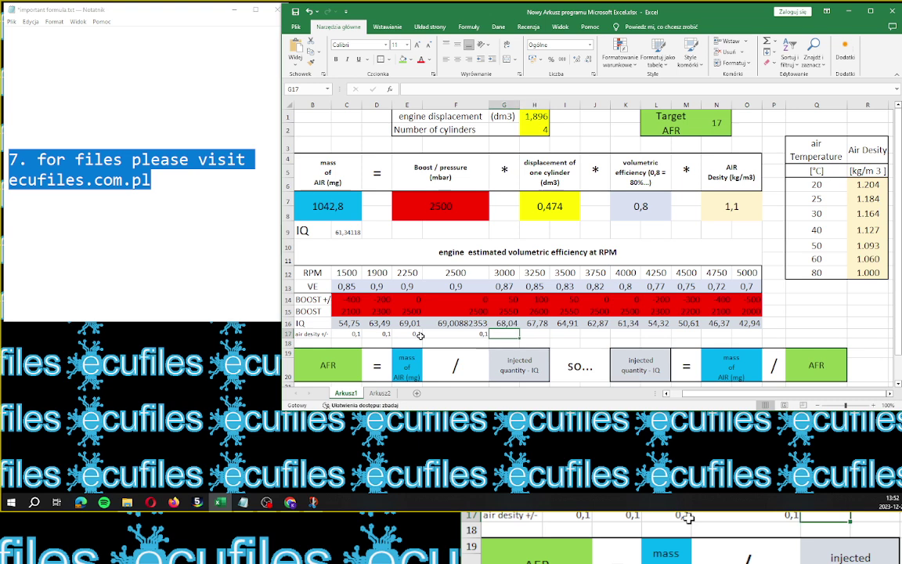
{"action": "type", "text": "0,0"}
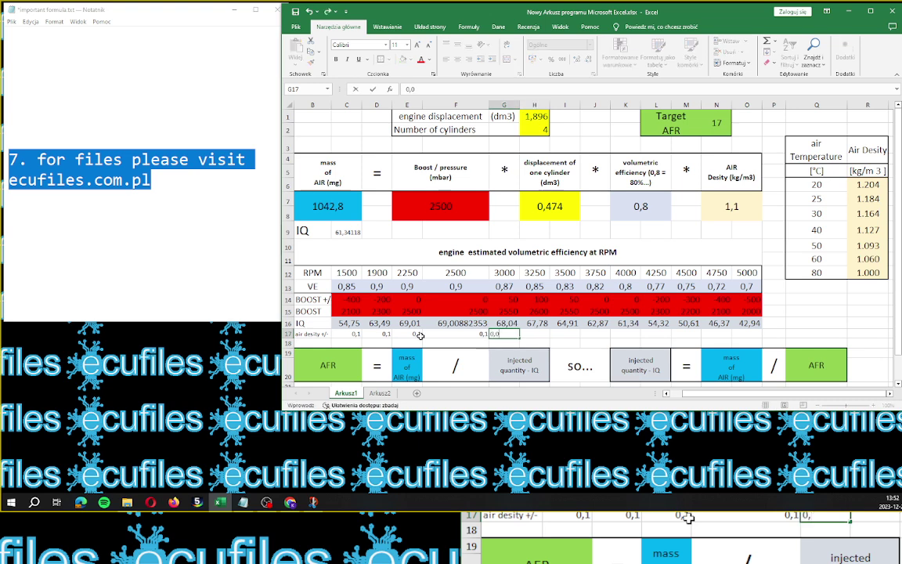
{"action": "type", "text": "5"}
{"action": "key", "text": "ctrl+Return"}
{"action": "key", "text": "Right"}
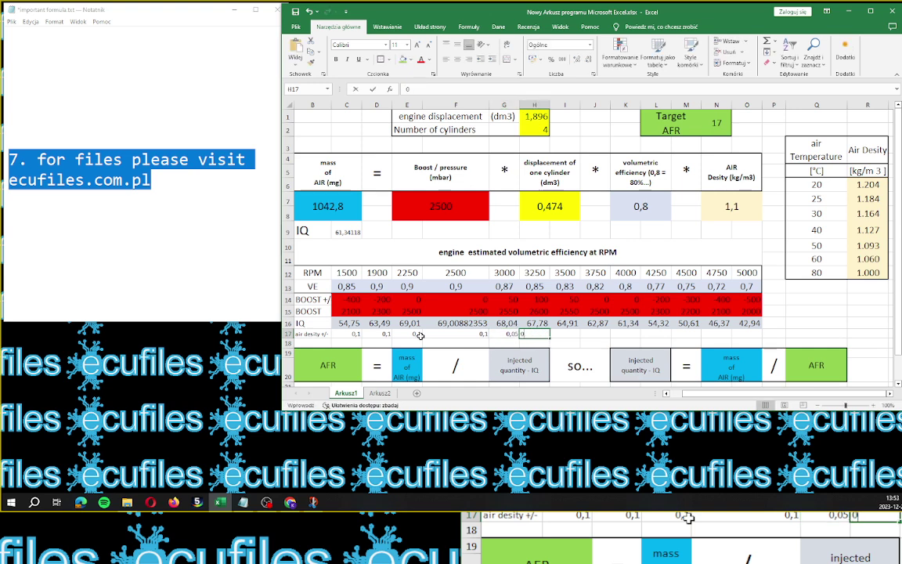
{"action": "key", "text": "Right"}
{"action": "type", "text": "0"}
{"action": "key", "text": "Right"}
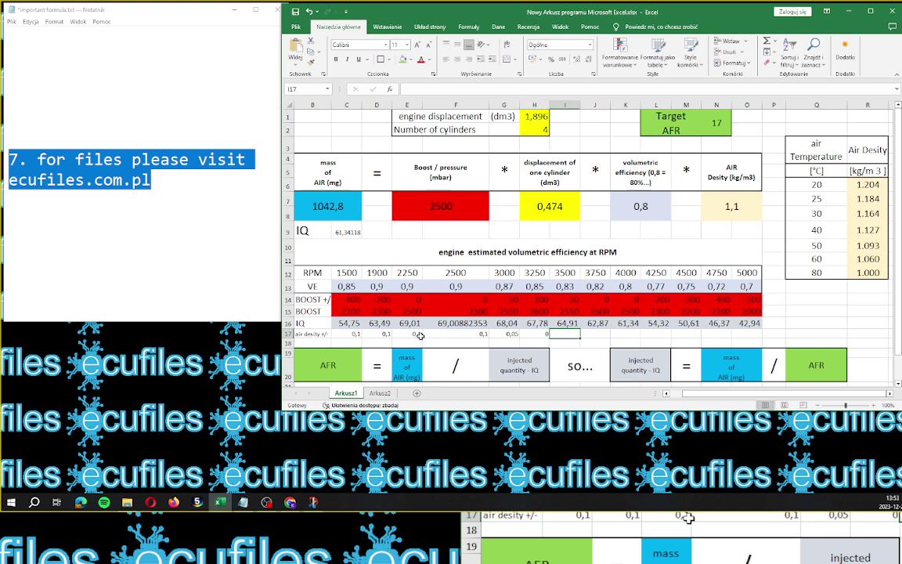
- Add the air density adjustment to the IQ formula in C16, making it =C15*$H7*C13*($N7+C17)/$N1
{"action": "left_click", "coordinate": [347, 323]}
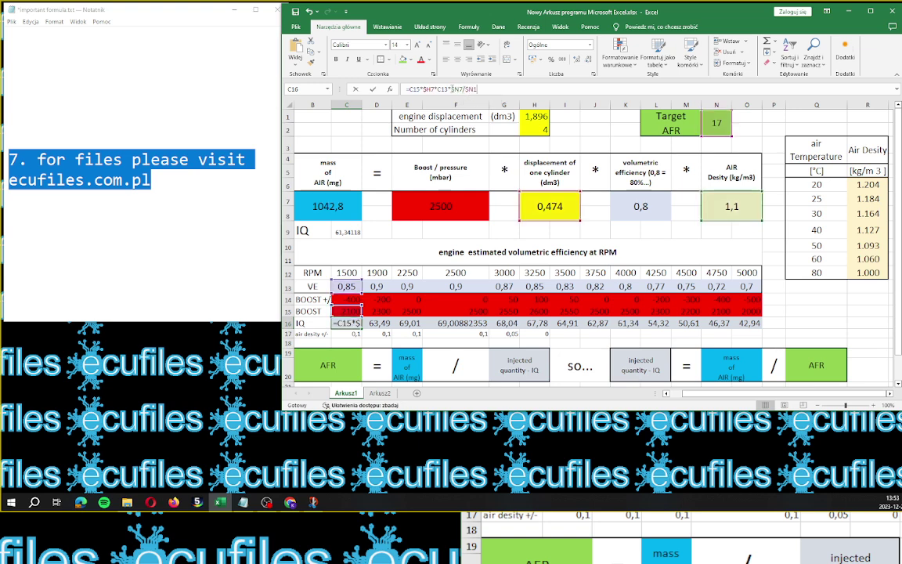
{"action": "left_click", "coordinate": [411, 88]}
{"action": "type", "text": "("}
{"action": "key", "text": "Right"}
{"action": "key", "text": "Right"}
{"action": "key", "text": "Right"}
{"action": "key", "text": "Right"}
{"action": "key", "text": "Right"}
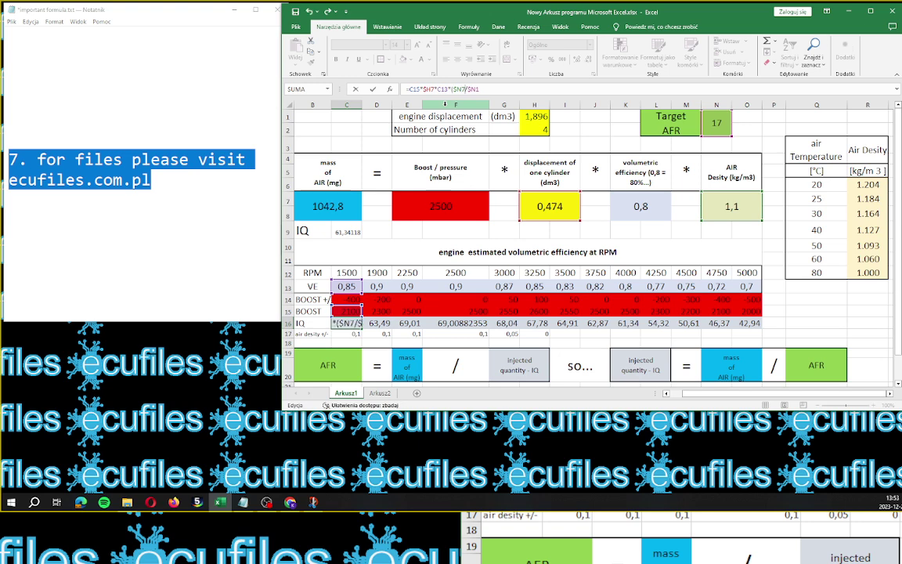
{"action": "type", "text": "+"}
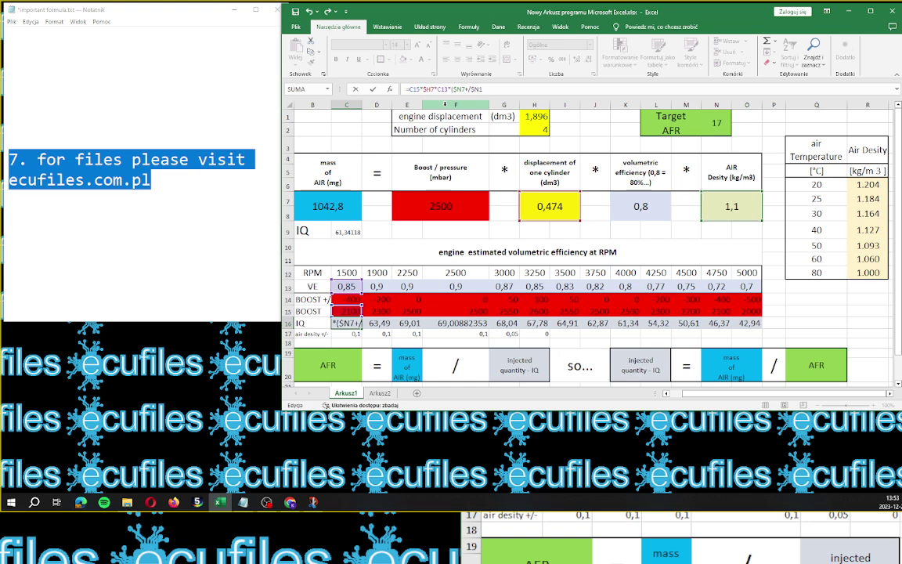
{"action": "key", "text": "F2"}
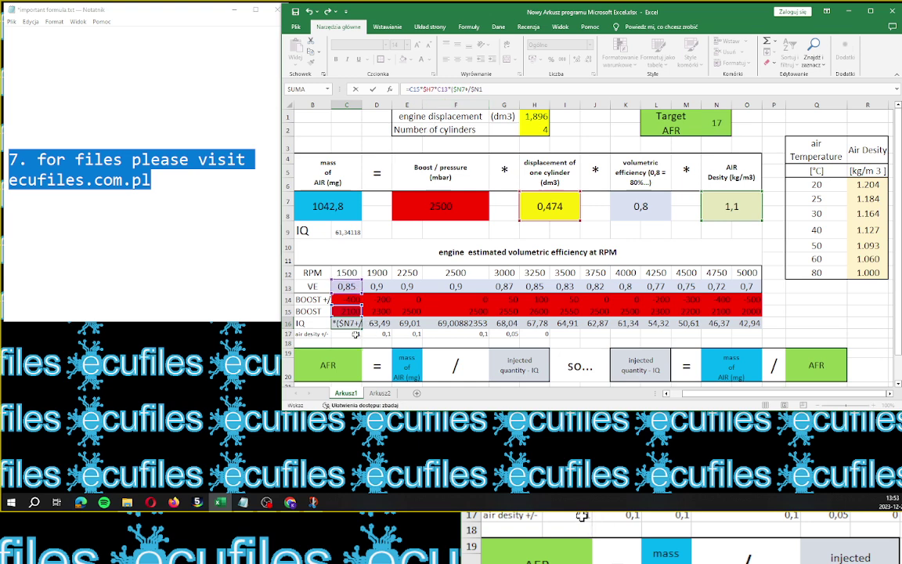
{"action": "left_click", "coordinate": [355, 335]}
{"action": "type", "text": ")"}
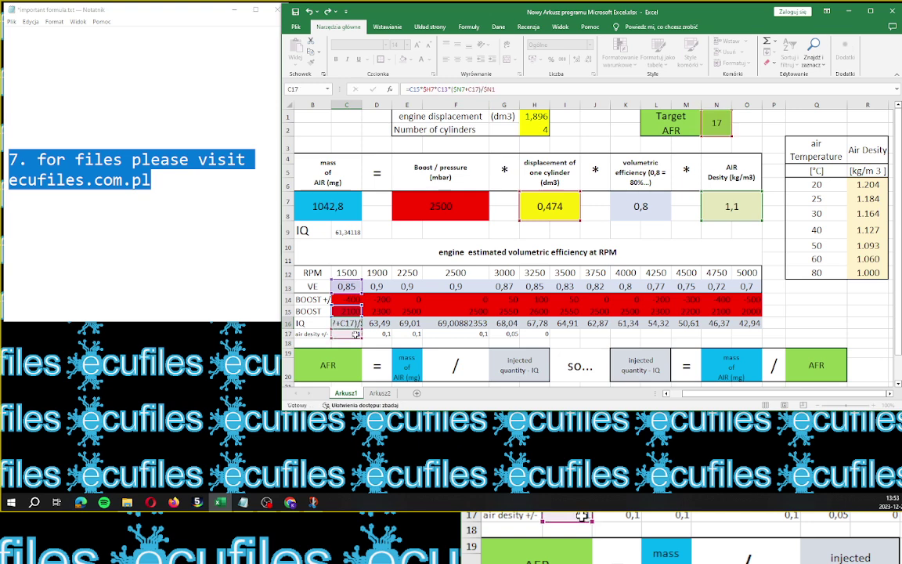
{"action": "key", "text": "Tab"}
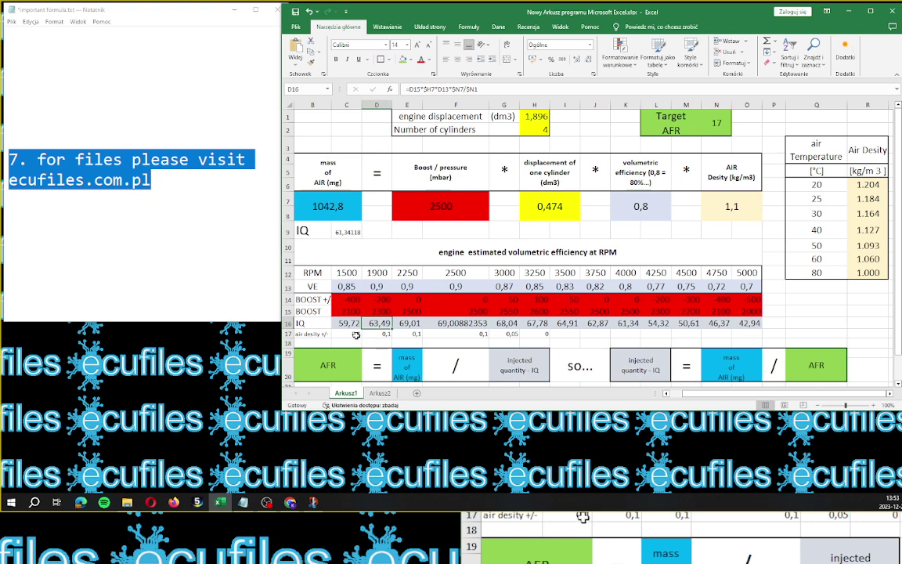
- Enter air density adjustments of -0,05 in K17 for 4000 RPM and -0,025 in L17 for 4250 RPM
{"action": "left_click", "coordinate": [355, 334]}
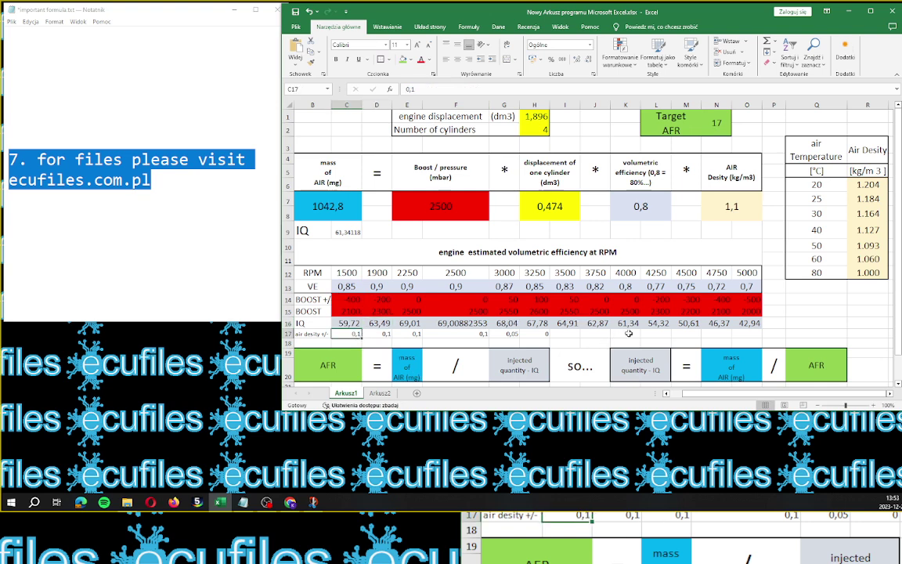
{"action": "left_click", "coordinate": [627, 333]}
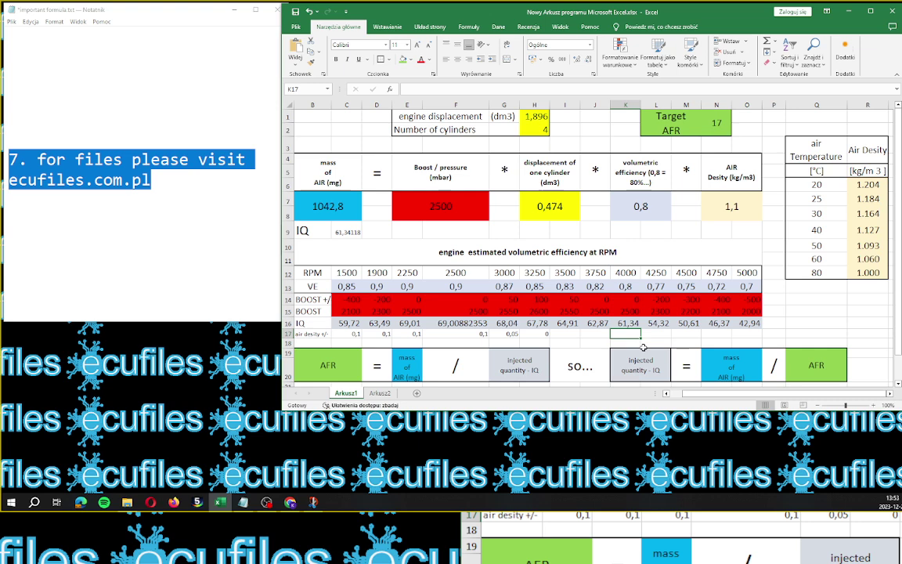
{"action": "type", "text": "="}
{"action": "type", "text": "0,0"}
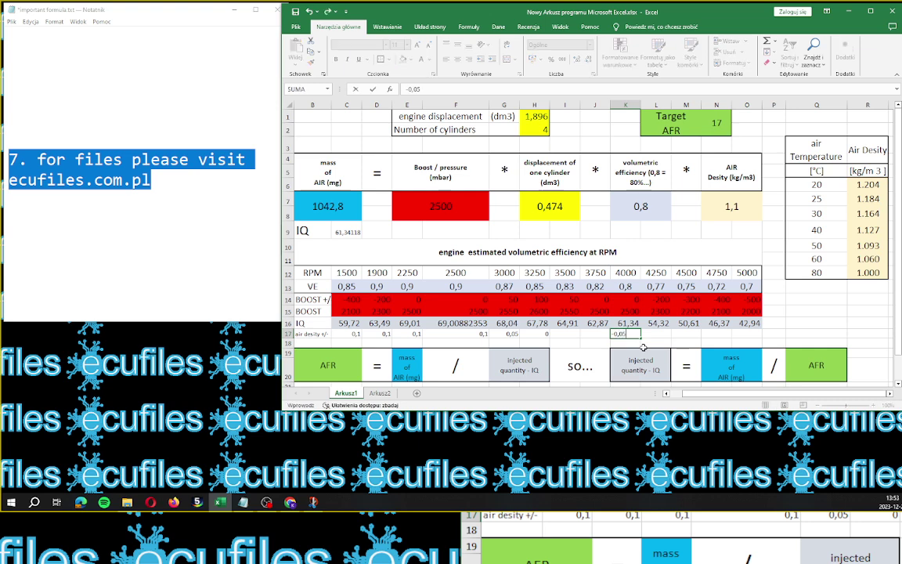
{"action": "type", "text": "5"}
{"action": "key", "text": "Tab"}
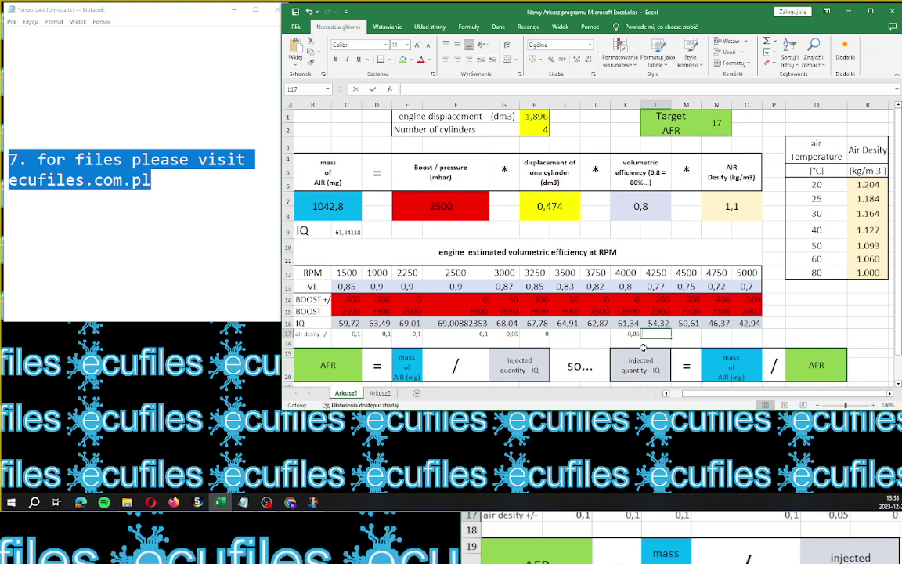
{"action": "type", "text": "-"}
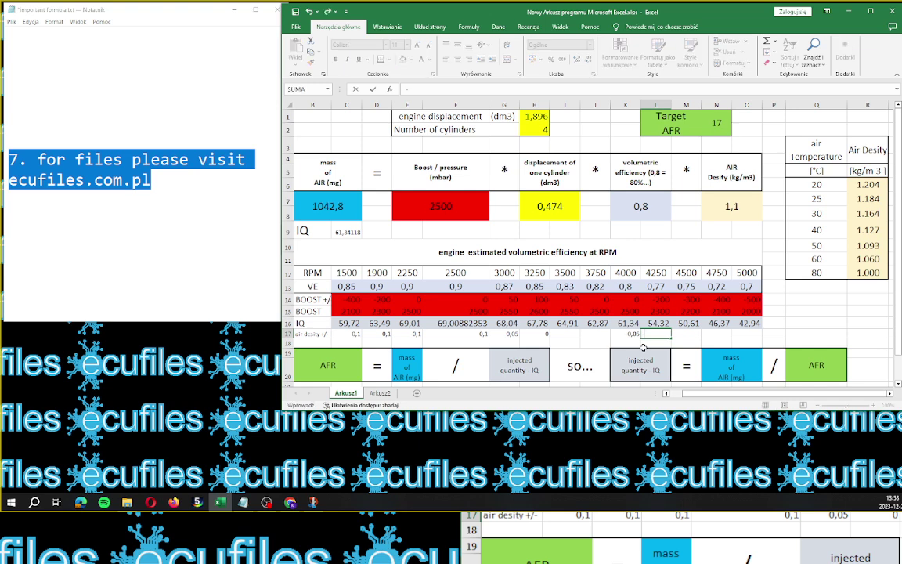
{"action": "type", "text": "0,025"}
{"action": "key", "text": "Tab"}
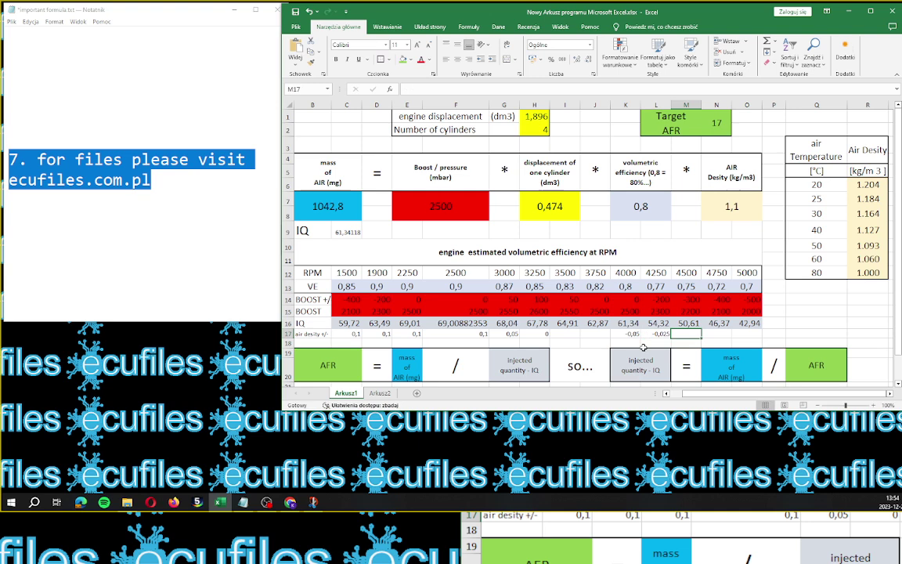
- Change the air density adjustment in L17 to -0,1
{"action": "key", "text": "Left"}
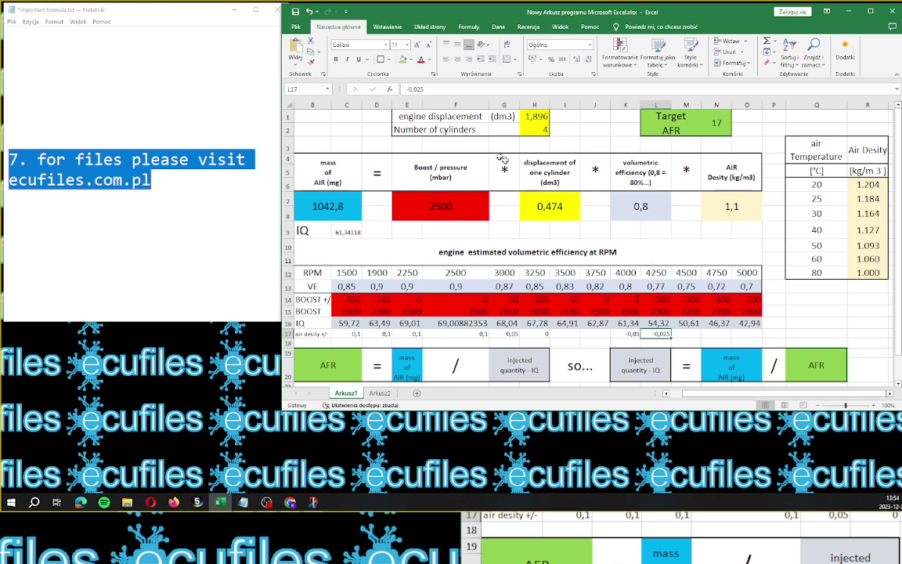
{"action": "left_click", "coordinate": [416, 90]}
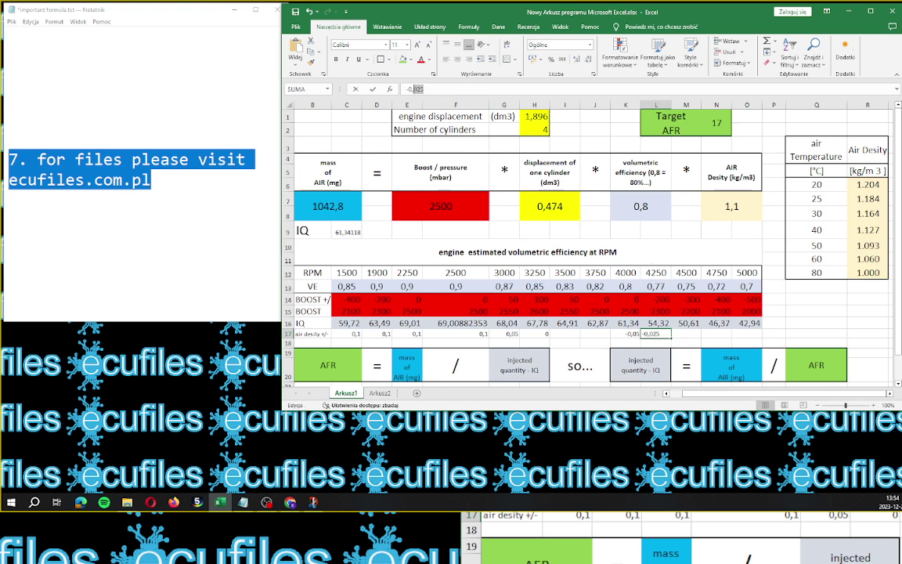
{"action": "type", "text": "1"}
{"action": "left_click", "coordinate": [372, 88]}
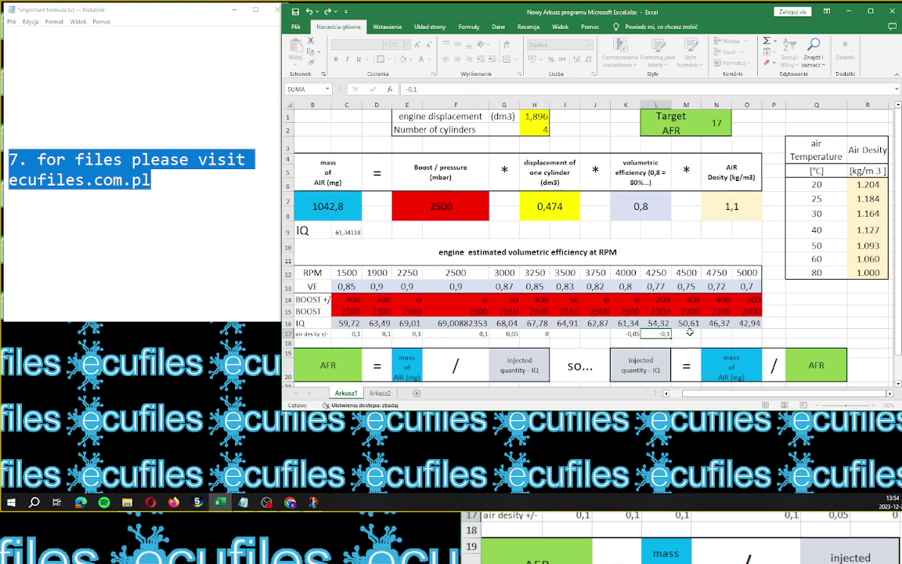
- Enter an air density adjustment of -0,1 in M17 for 4500 RPM and in O17 for 5000 RPM
{"action": "left_click", "coordinate": [692, 333]}
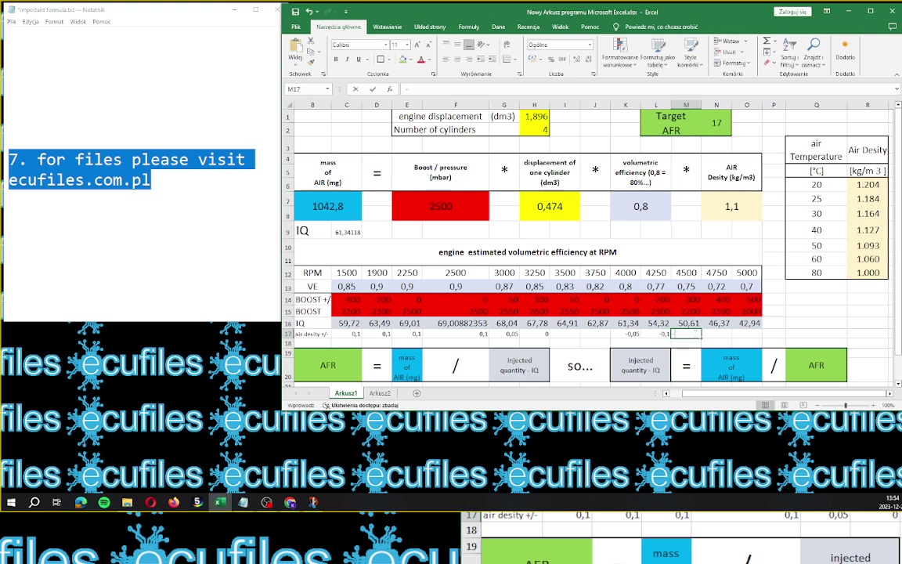
{"action": "type", "text": "-0,1"}
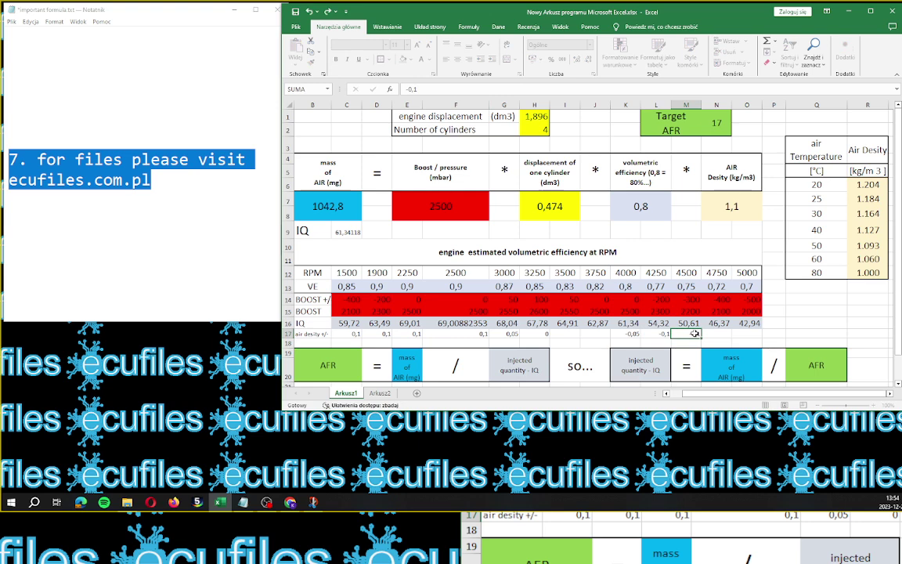
{"action": "key", "text": "Tab"}
{"action": "key", "text": "Tab"}
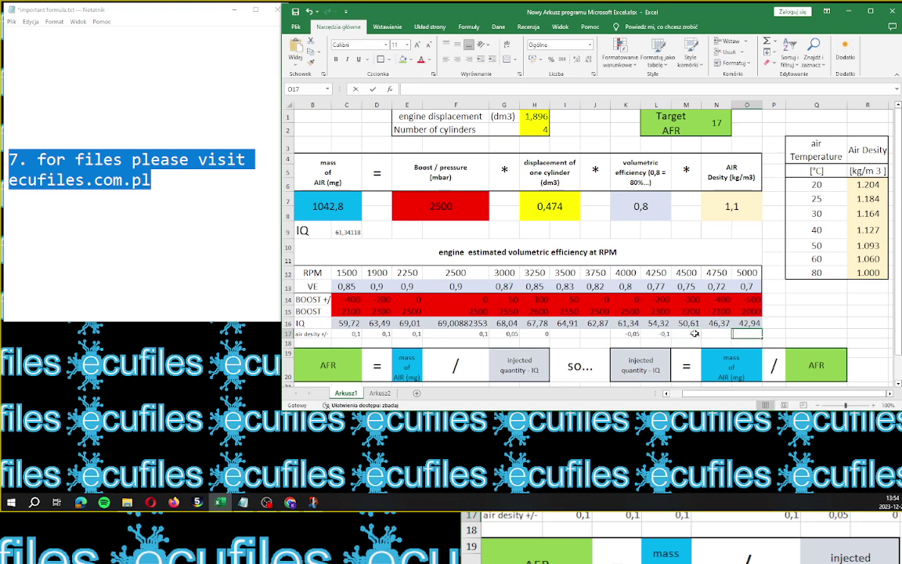
{"action": "type", "text": "-0,1"}
{"action": "key", "text": "ctrl+Return"}
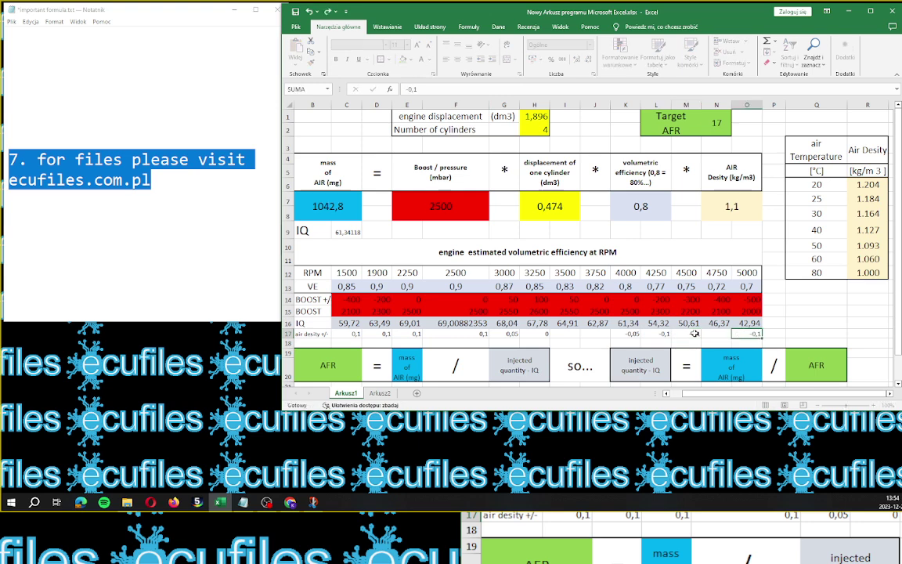
{"action": "key", "text": "Left"}
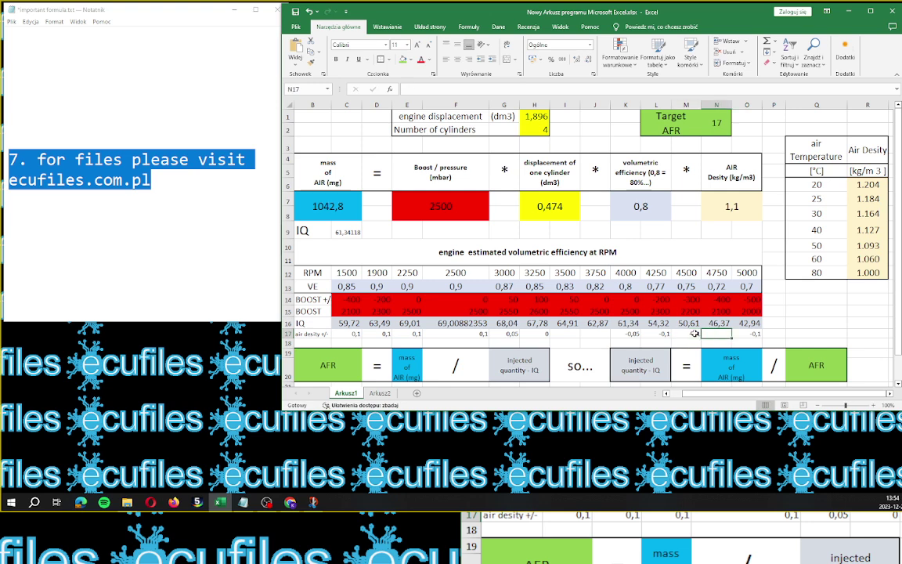
- Enter an air density adjustment of -0,1 in N17 for 4750 RPM and fill the IQ formula from C16 across to O16
{"action": "type", "text": "-0,1"}
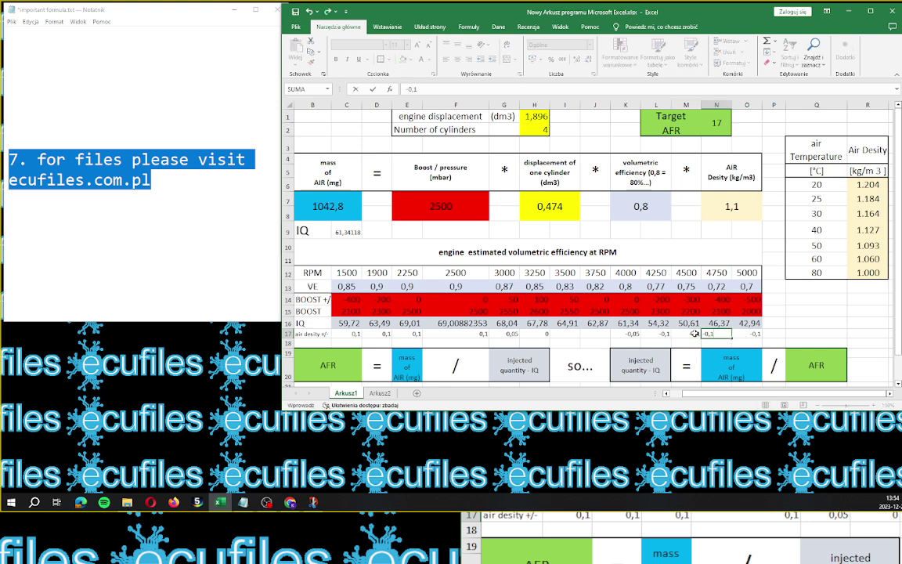
{"action": "key", "text": "Tab"}
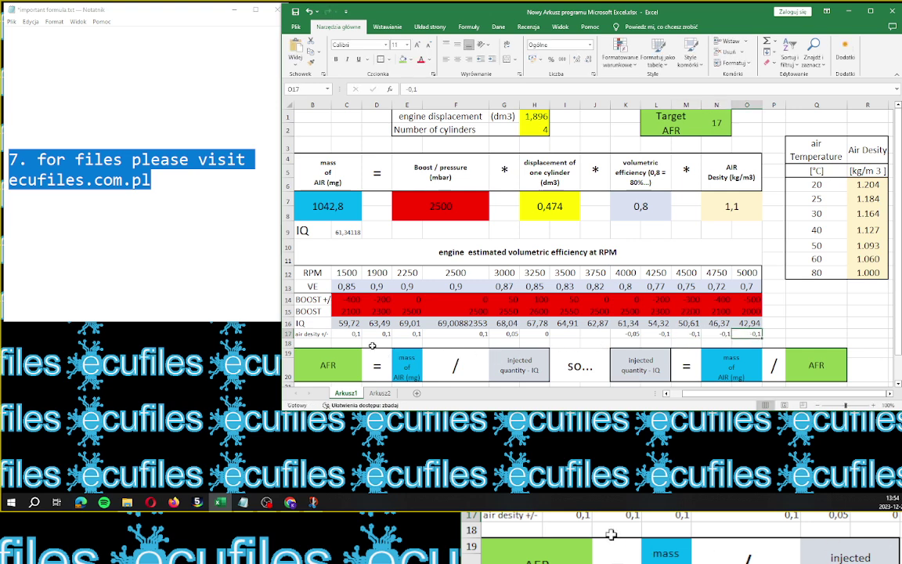
{"action": "left_click", "coordinate": [357, 323]}
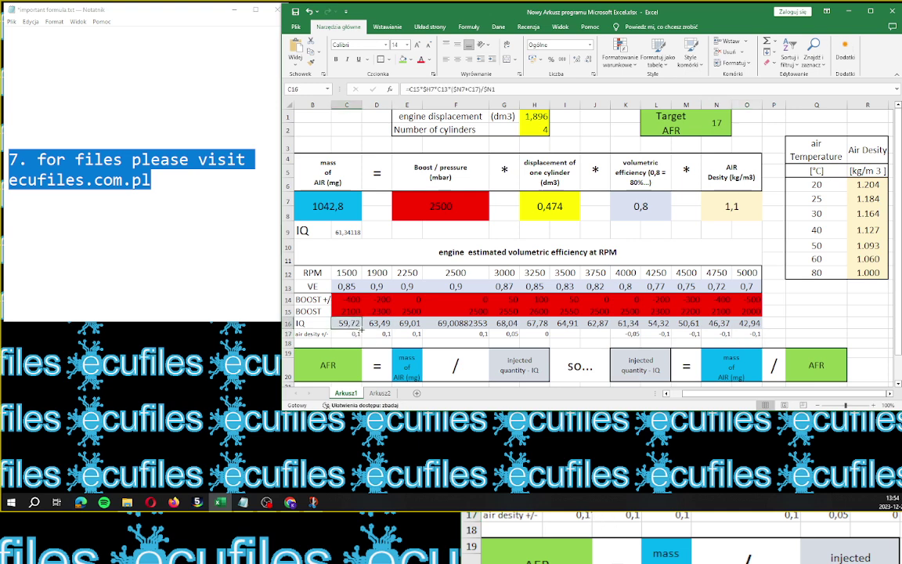
{"action": "left_click_drag", "start_coordinate": [361, 328], "coordinate": [752, 322]}
{"action": "left_click_drag", "start_coordinate": [743, 381], "coordinate": [742, 381]}
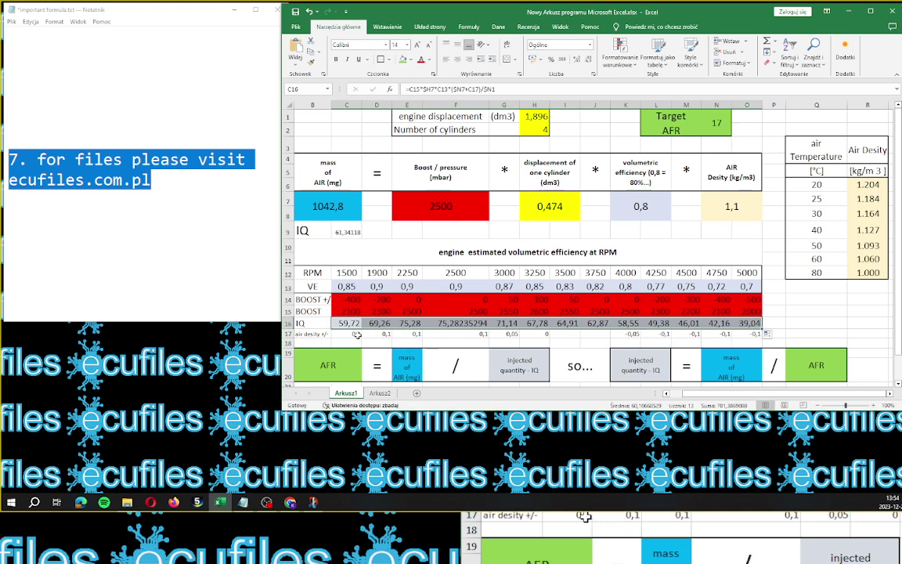
- Set the boost adjustment in D14 for 1900 RPM to -300
{"action": "left_click", "coordinate": [357, 335]}
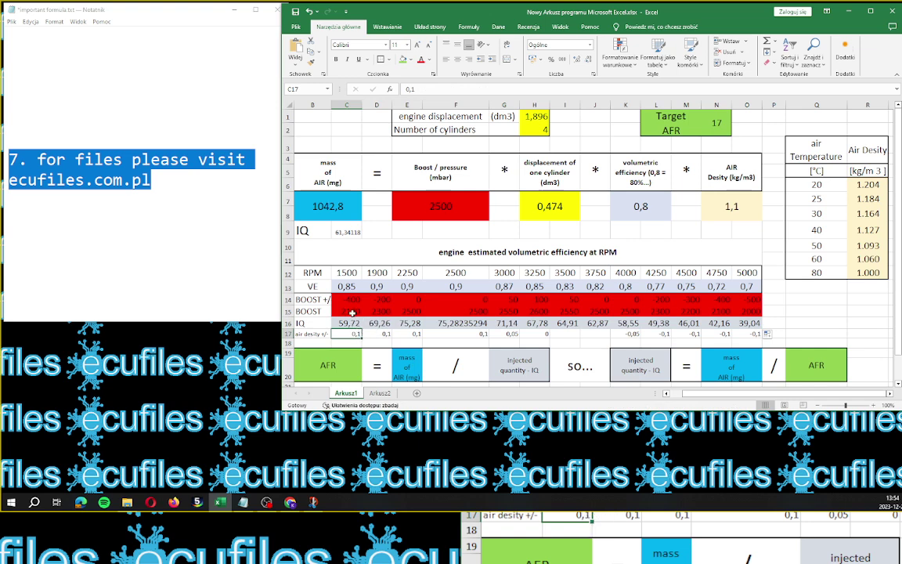
{"action": "left_click", "coordinate": [375, 311]}
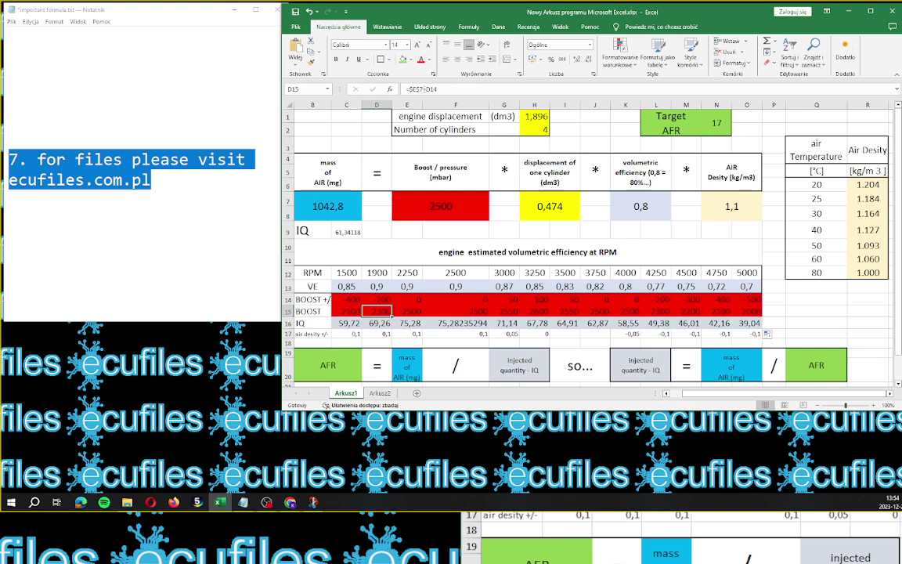
{"action": "left_click", "coordinate": [383, 300]}
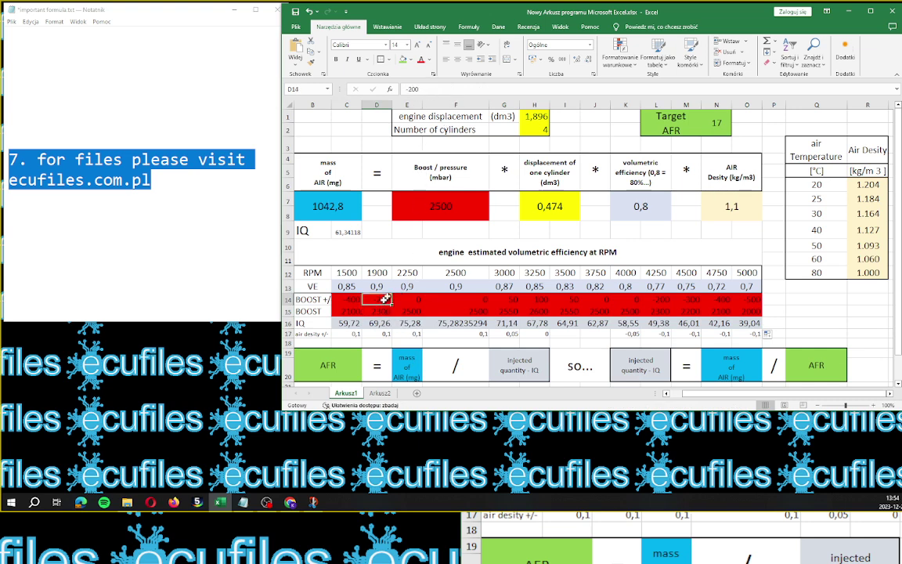
{"action": "left_click", "coordinate": [411, 89]}
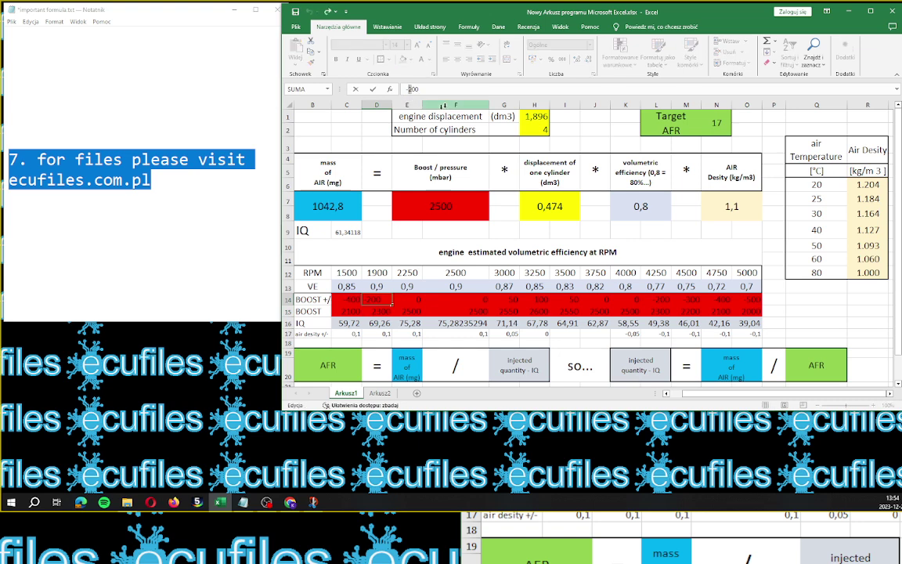
{"action": "key", "text": "BackSpace"}
{"action": "type", "text": "3"}
{"action": "key", "text": "Tab"}
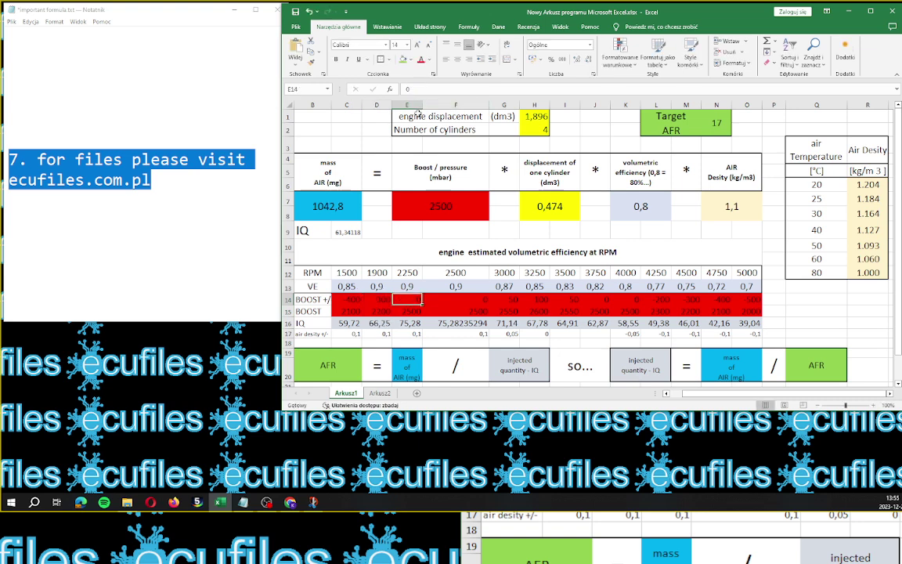
- Set the boost adjustment in E14 for 2250 RPM to -200
{"action": "key", "text": "Down"}
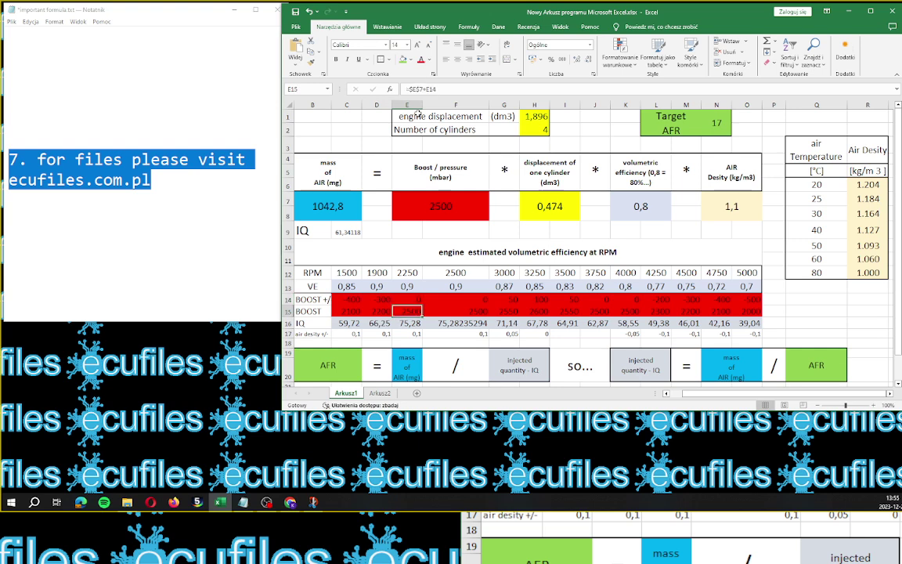
{"action": "double_click", "coordinate": [418, 302]}
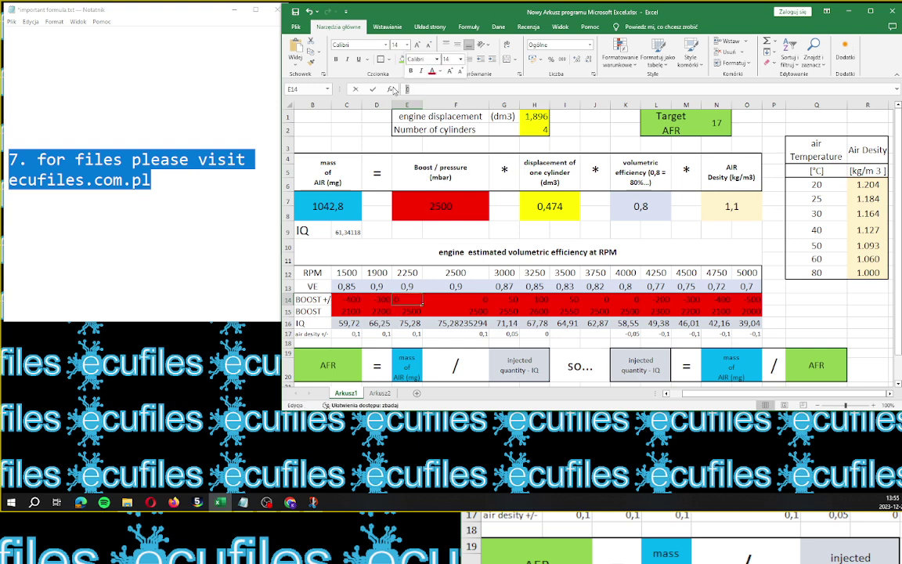
{"action": "type", "text": "-200"}
{"action": "key", "text": "ctrl+Return"}
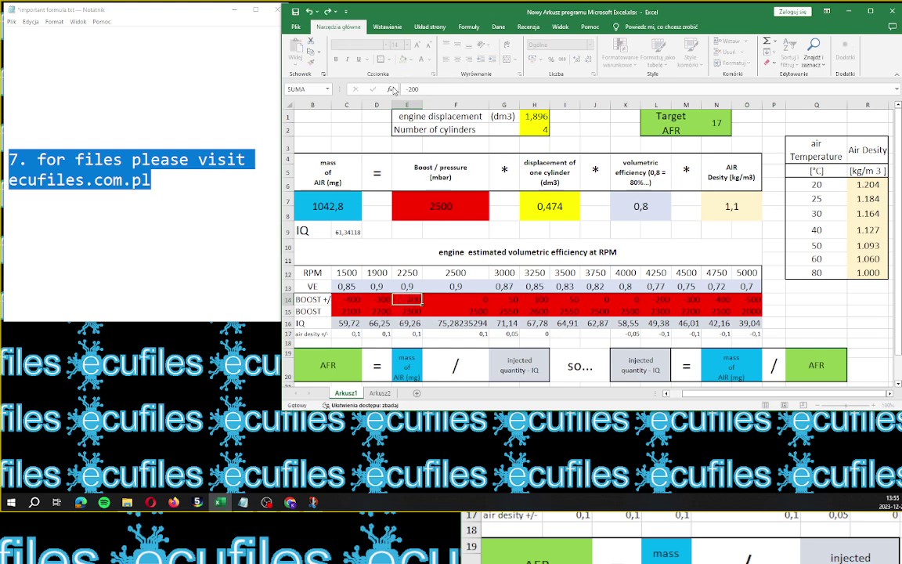
- Change the boost adjustment in E14 for 2250 RPM to -300
{"action": "key", "text": "Tab"}
{"action": "key", "text": "Left"}
{"action": "left_click", "coordinate": [410, 88]}
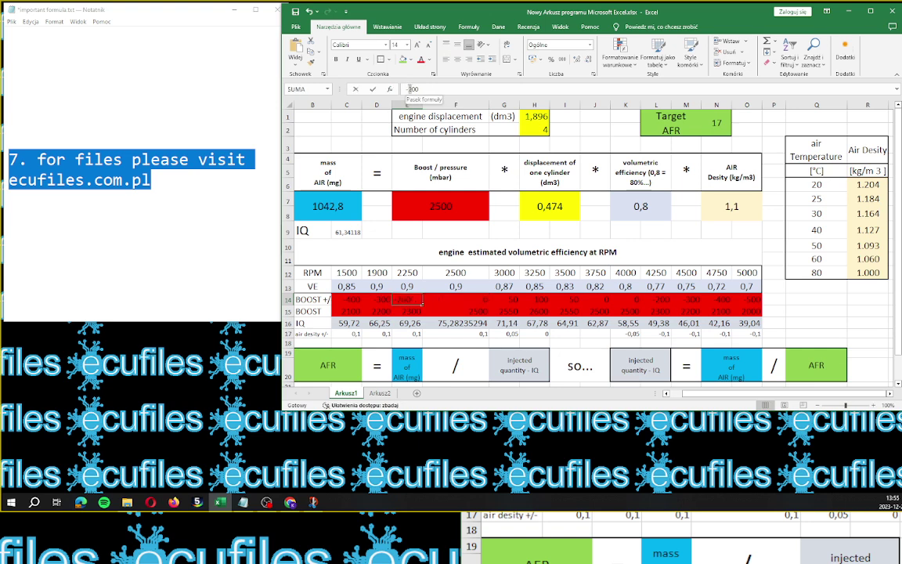
{"action": "key", "text": "BackSpace"}
{"action": "type", "text": "3"}
{"action": "key", "text": "Tab"}
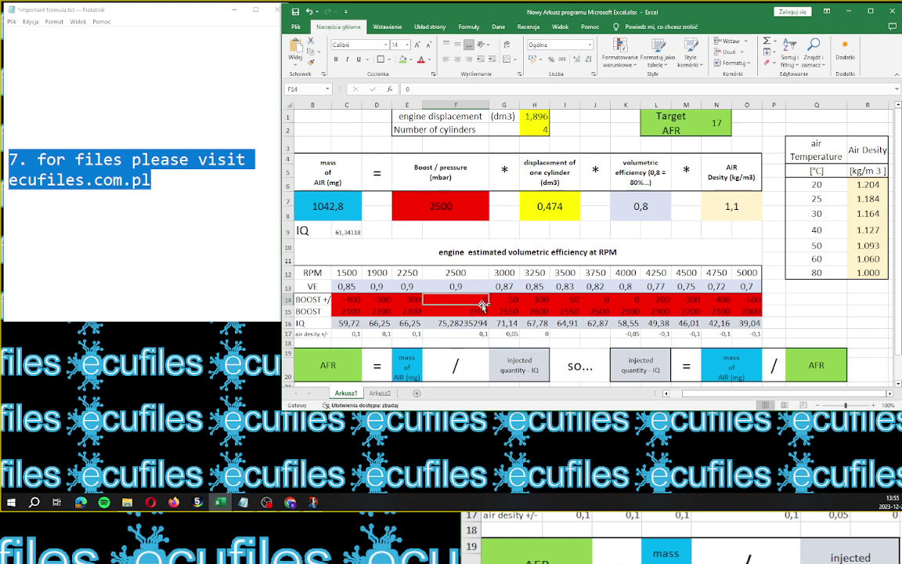
- Set the boost adjustment in F14 for 2500 RPM to -300
{"action": "left_click", "coordinate": [411, 88]}
{"action": "key", "text": "BackSpace"}
{"action": "type", "text": "-300"}
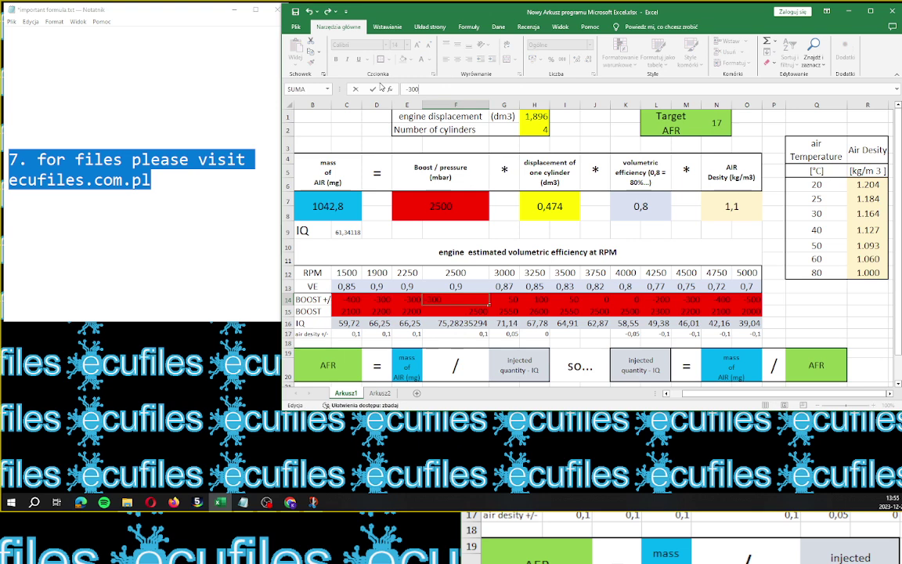
{"action": "left_click", "coordinate": [373, 88]}
{"action": "key", "text": "Tab"}
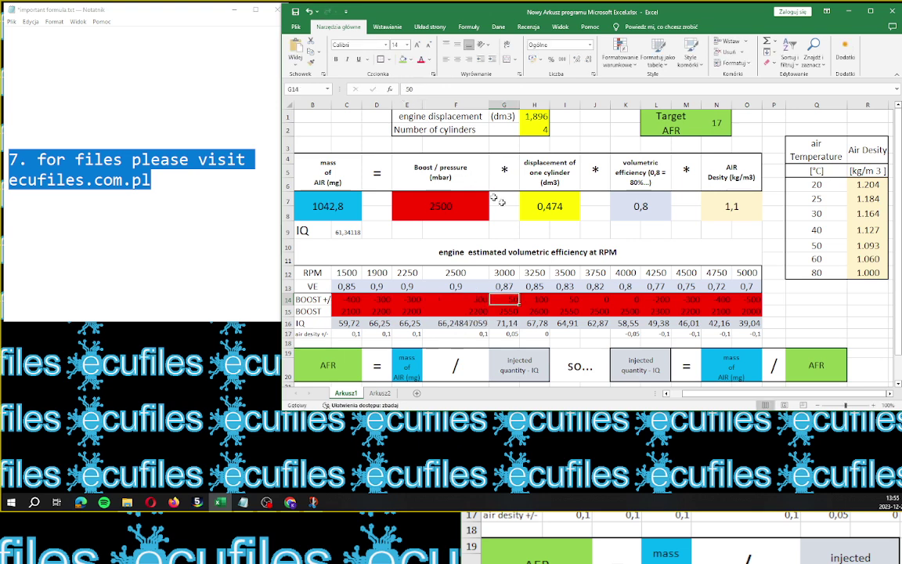
- Check the IQ formula in G16, and set the boost adjustment in G14 for 3000 RPM to -200
{"action": "left_click", "coordinate": [505, 323]}
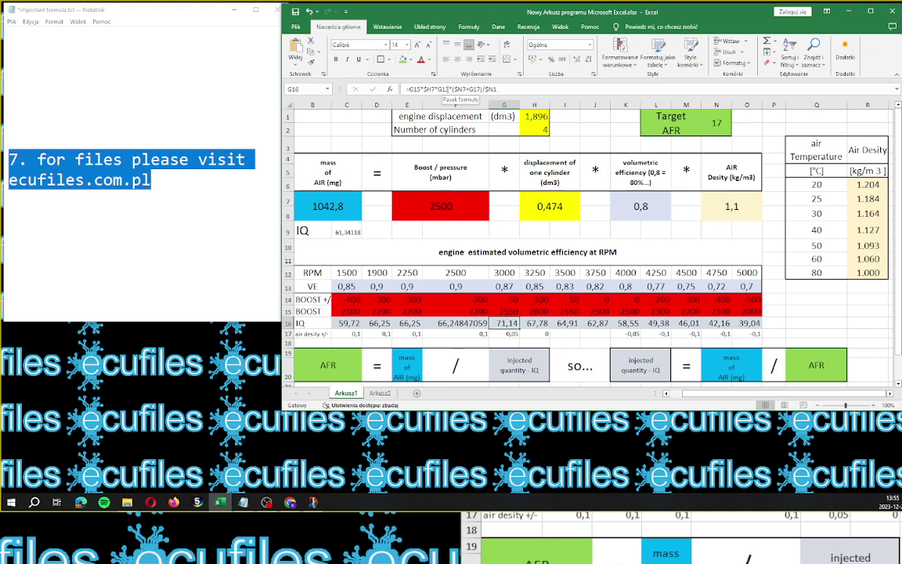
{"action": "left_click", "coordinate": [461, 89]}
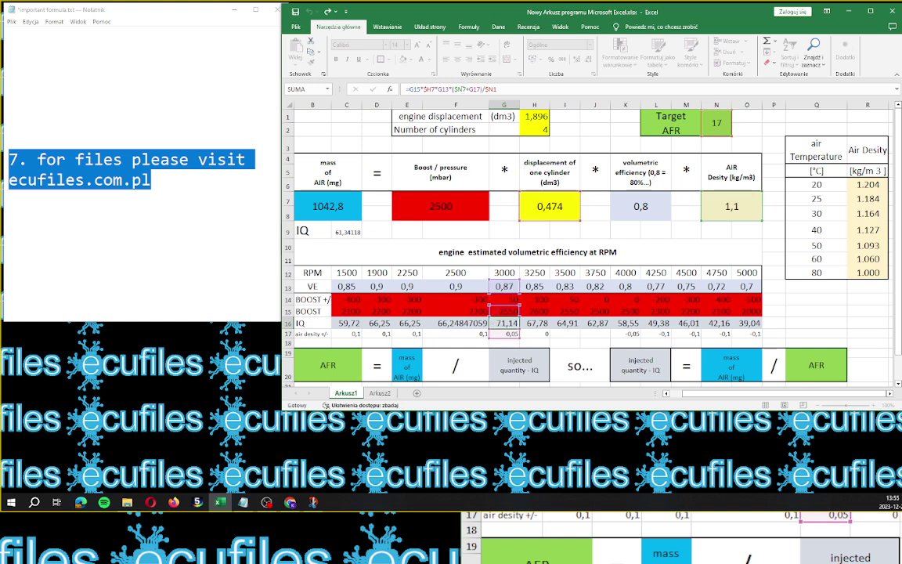
{"action": "key", "text": "ctrl+Return"}
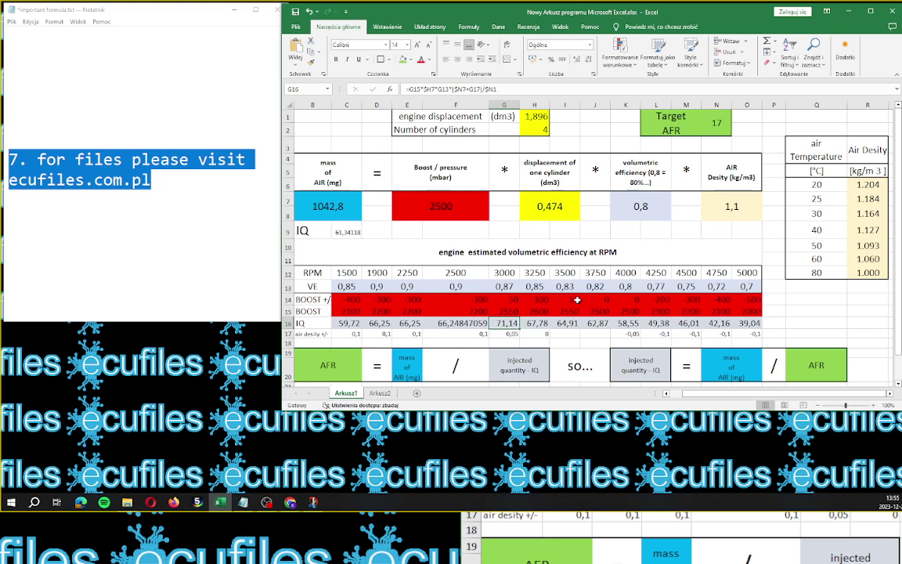
{"action": "key", "text": "Up"}
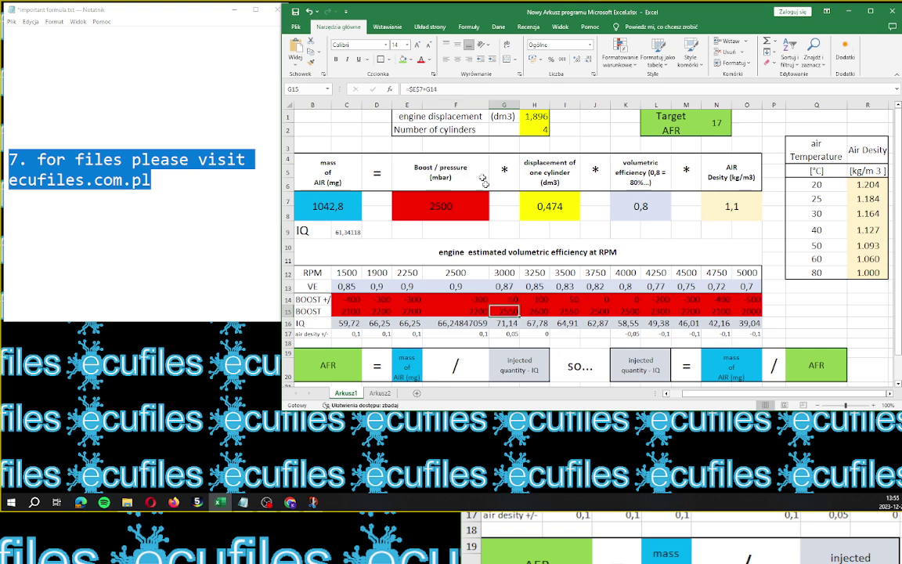
{"action": "key", "text": "Up"}
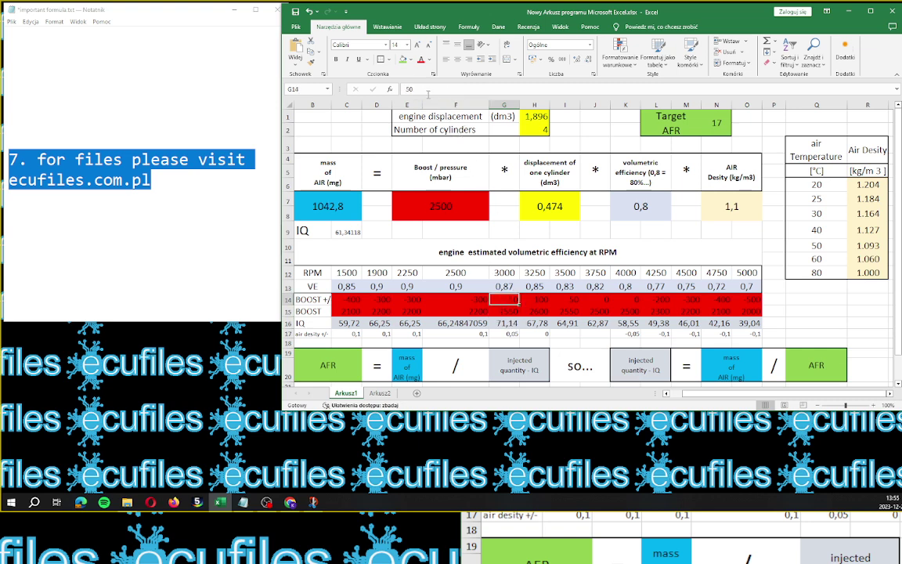
{"action": "key", "text": "F2"}
{"action": "key", "text": "shift+Home"}
{"action": "type", "text": "-200"}
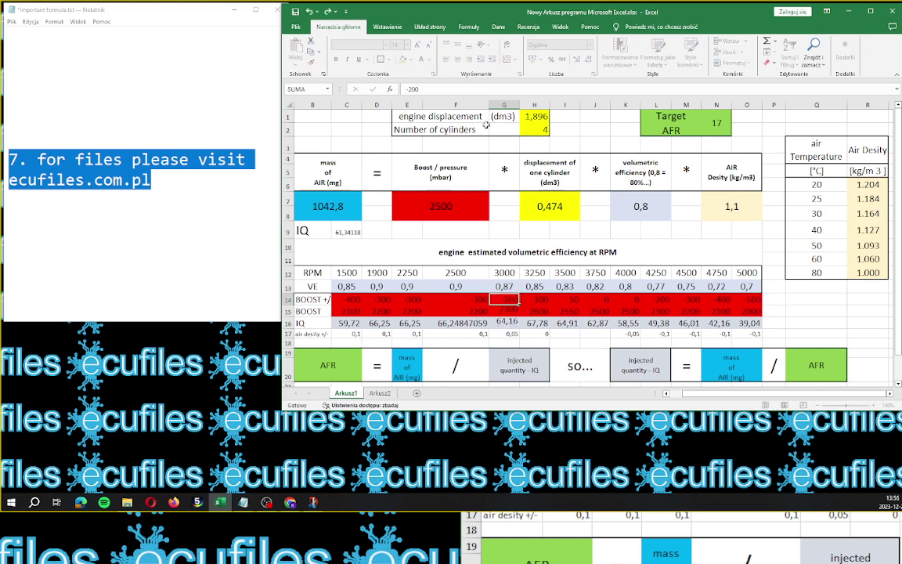
{"action": "key", "text": "Tab"}
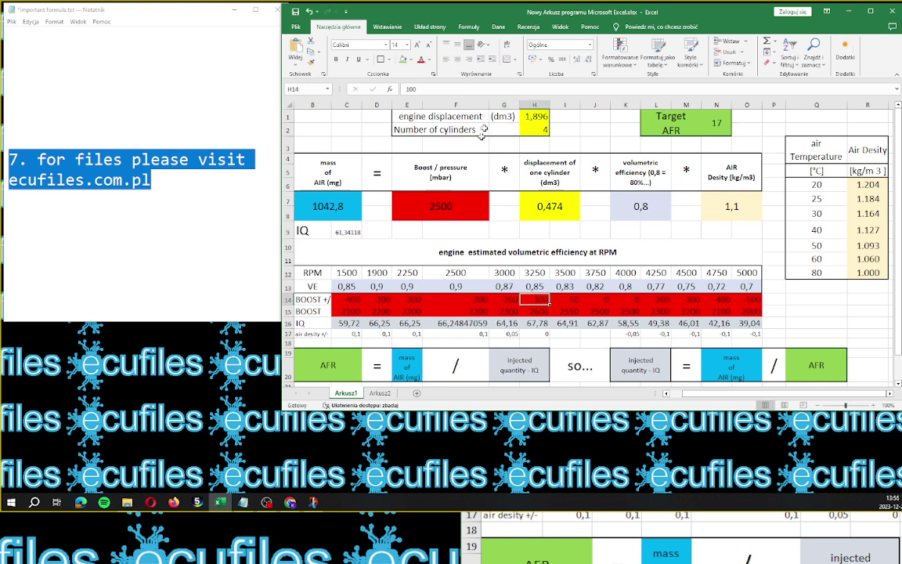
- Change the boost adjustment in G14 for 3000 RPM to -150
{"action": "key", "text": "Left"}
{"action": "double_click", "coordinate": [413, 88]}
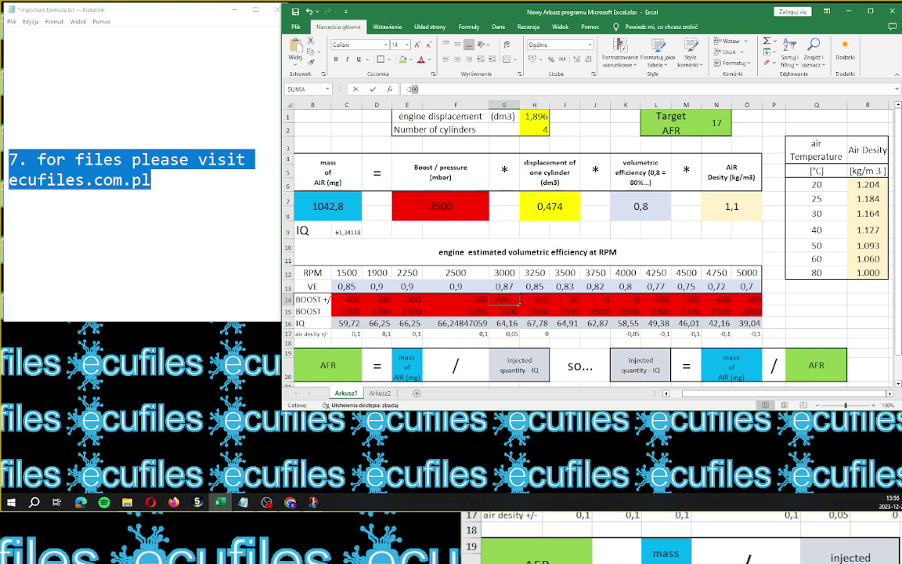
{"action": "type", "text": "100150"}
{"action": "key", "text": "ctrl+Return"}
{"action": "key", "text": "Tab"}
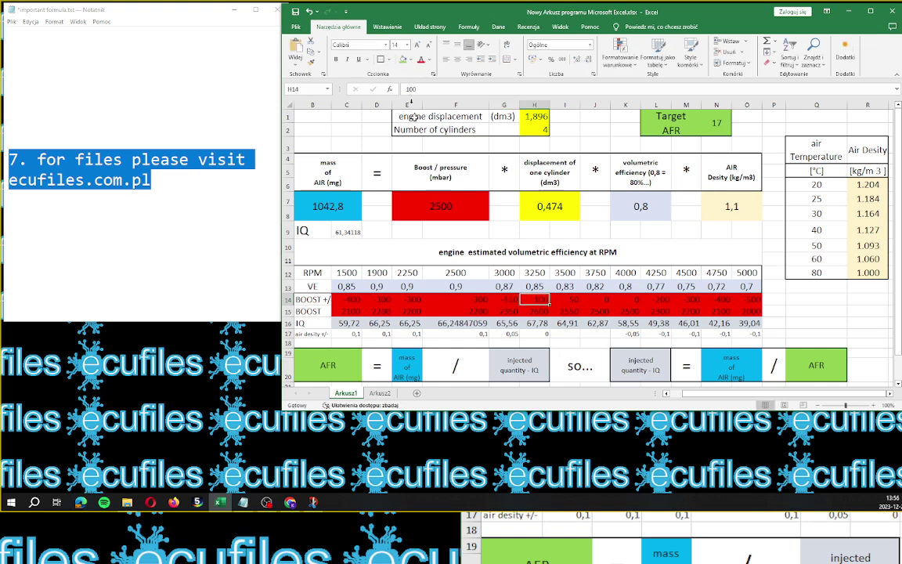
- Set the boost adjustment in H14 for 3250 RPM to 0
{"action": "left_click", "coordinate": [540, 312]}
{"action": "double_click", "coordinate": [544, 300]}
{"action": "type", "text": "0"}
{"action": "key", "text": "ctrl+Return"}
{"action": "key", "text": "Right"}
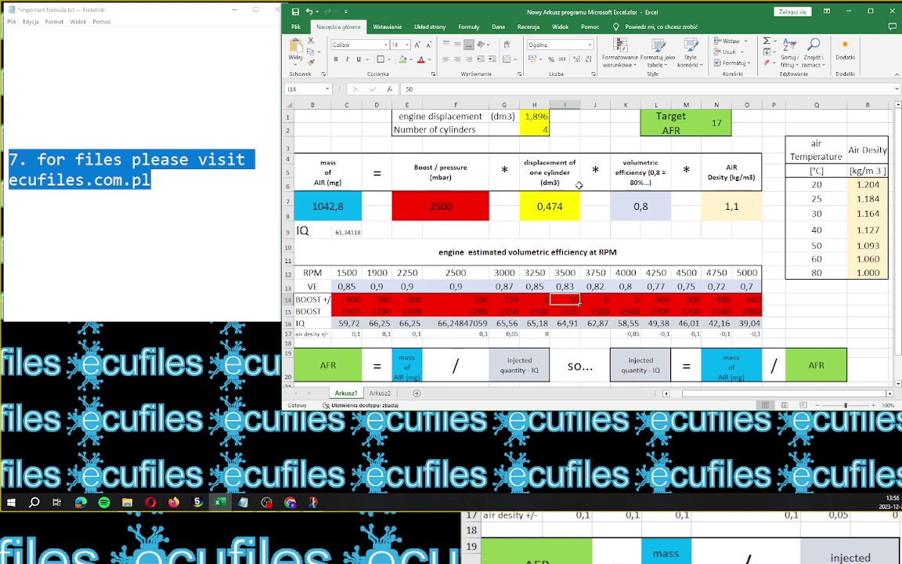
- Review the air density adjustments in row 17 against the air temperature and density table, and check the 4750 RPM IQ in N16
{"action": "left_click", "coordinate": [595, 333]}
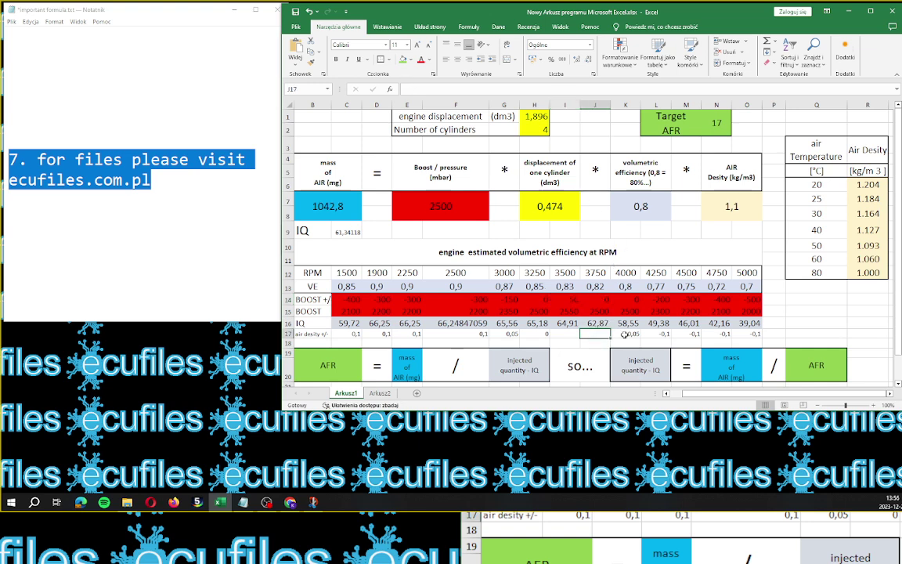
{"action": "left_click", "coordinate": [625, 333]}
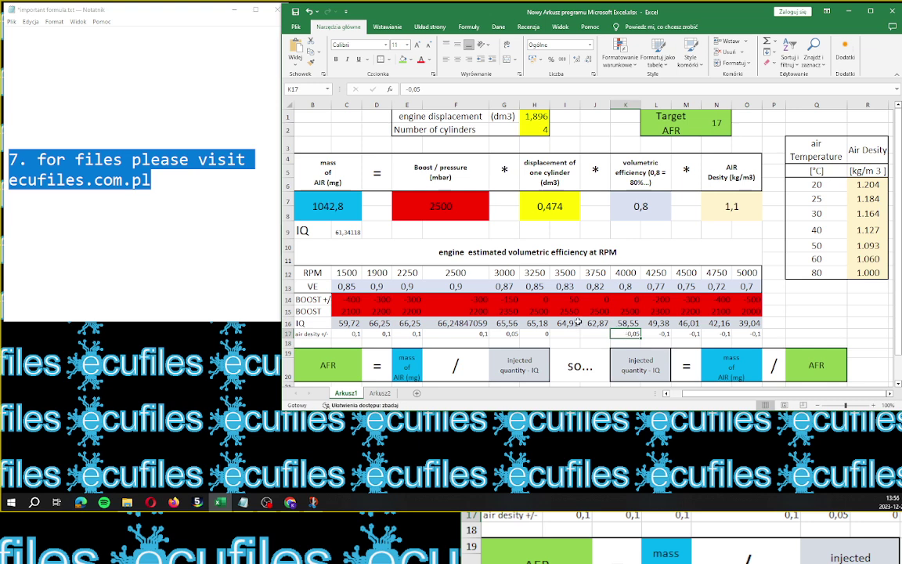
{"action": "left_click_drag", "start_coordinate": [347, 333], "coordinate": [752, 332]}
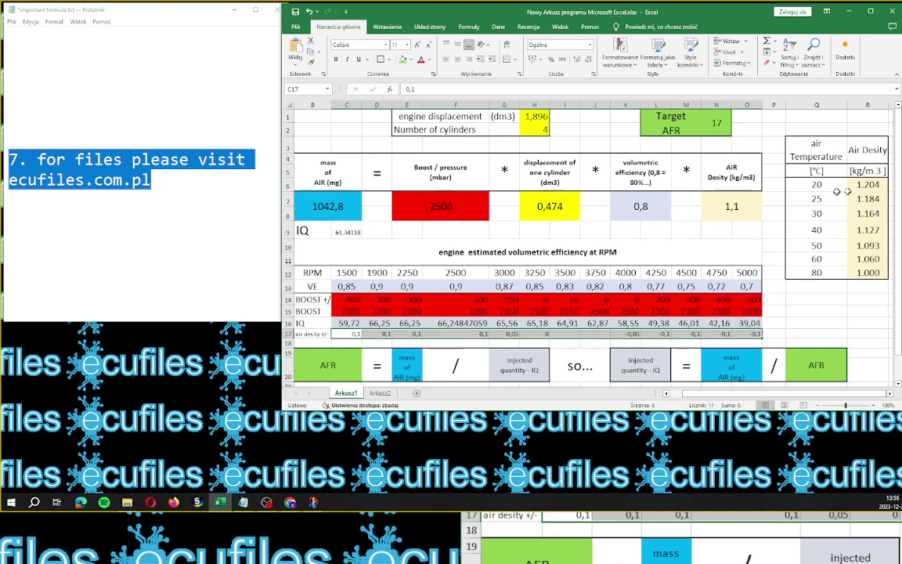
{"action": "left_click_drag", "start_coordinate": [835, 184], "coordinate": [864, 273]}
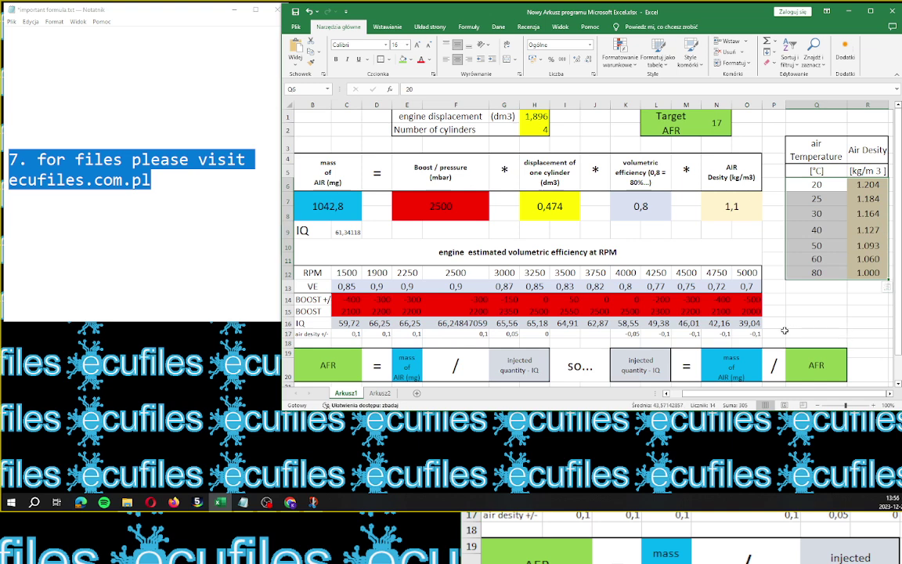
{"action": "left_click", "coordinate": [710, 323]}
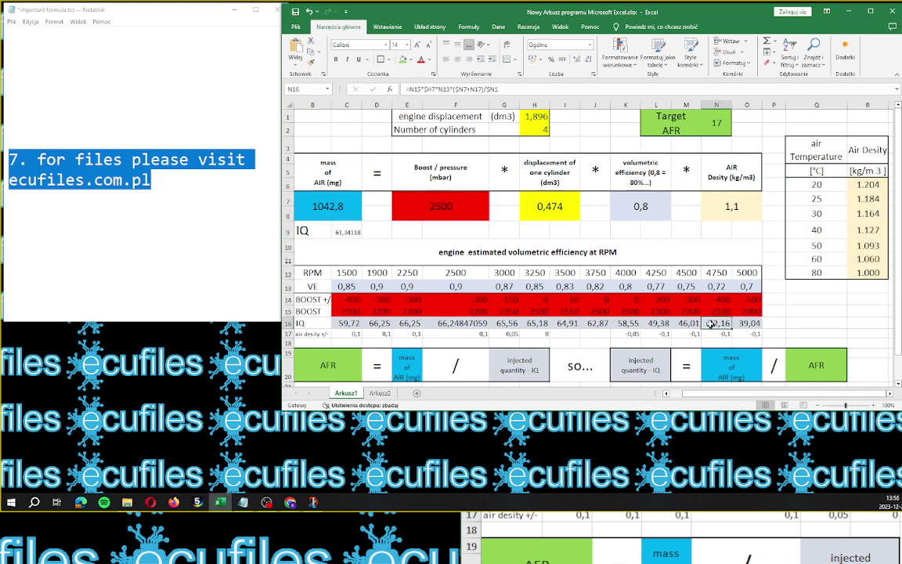